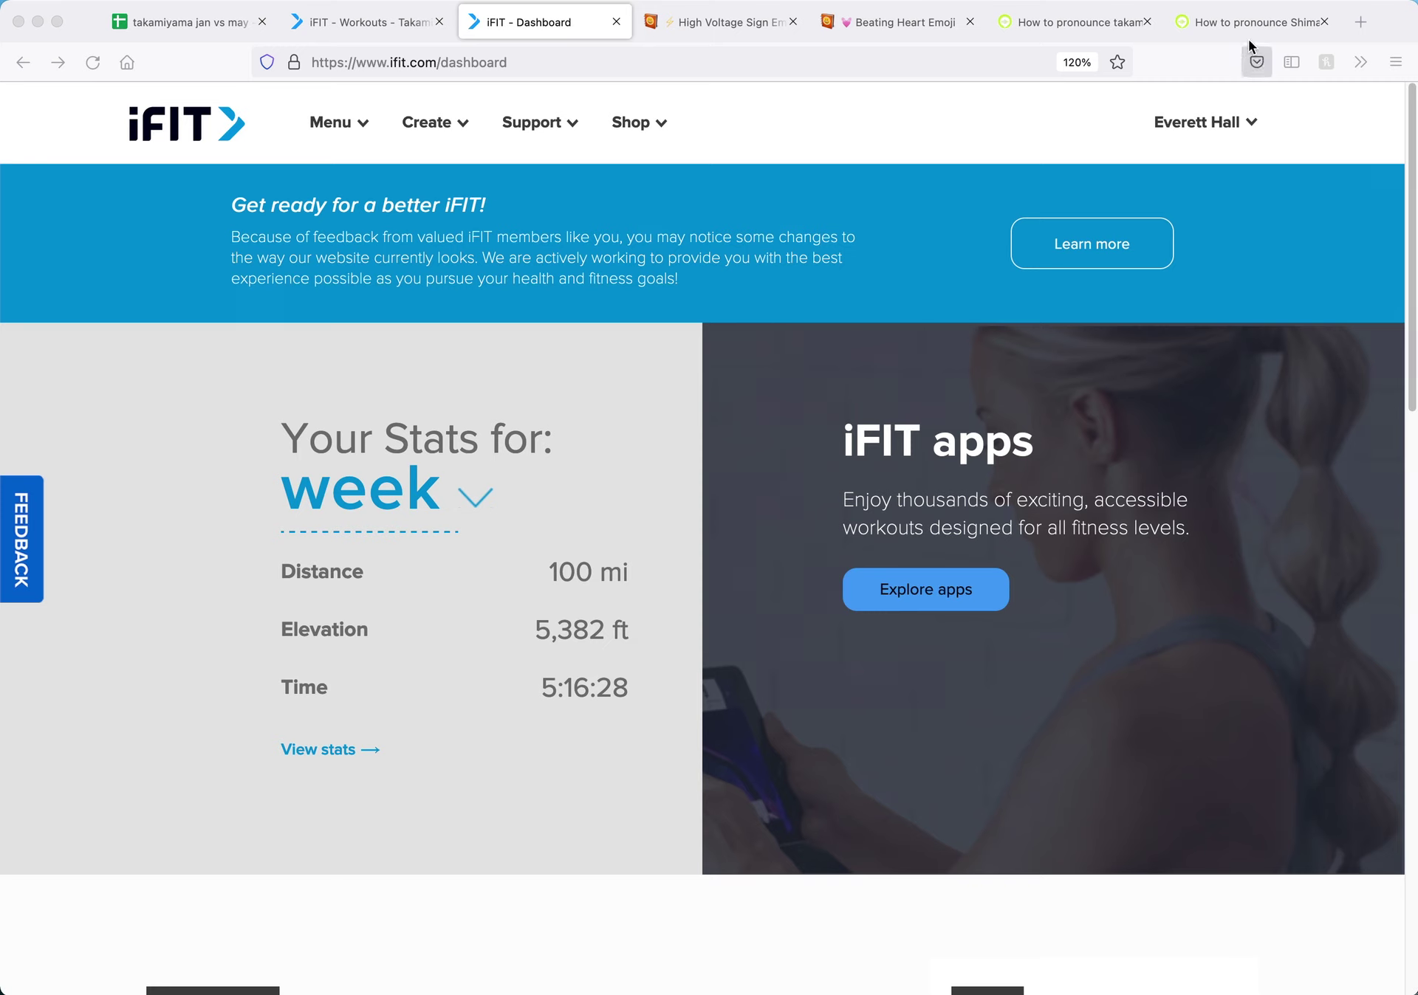
- Open the cycling photo page in a new tab, then close it
{"action": "left_click", "coordinate": [1364, 23]}
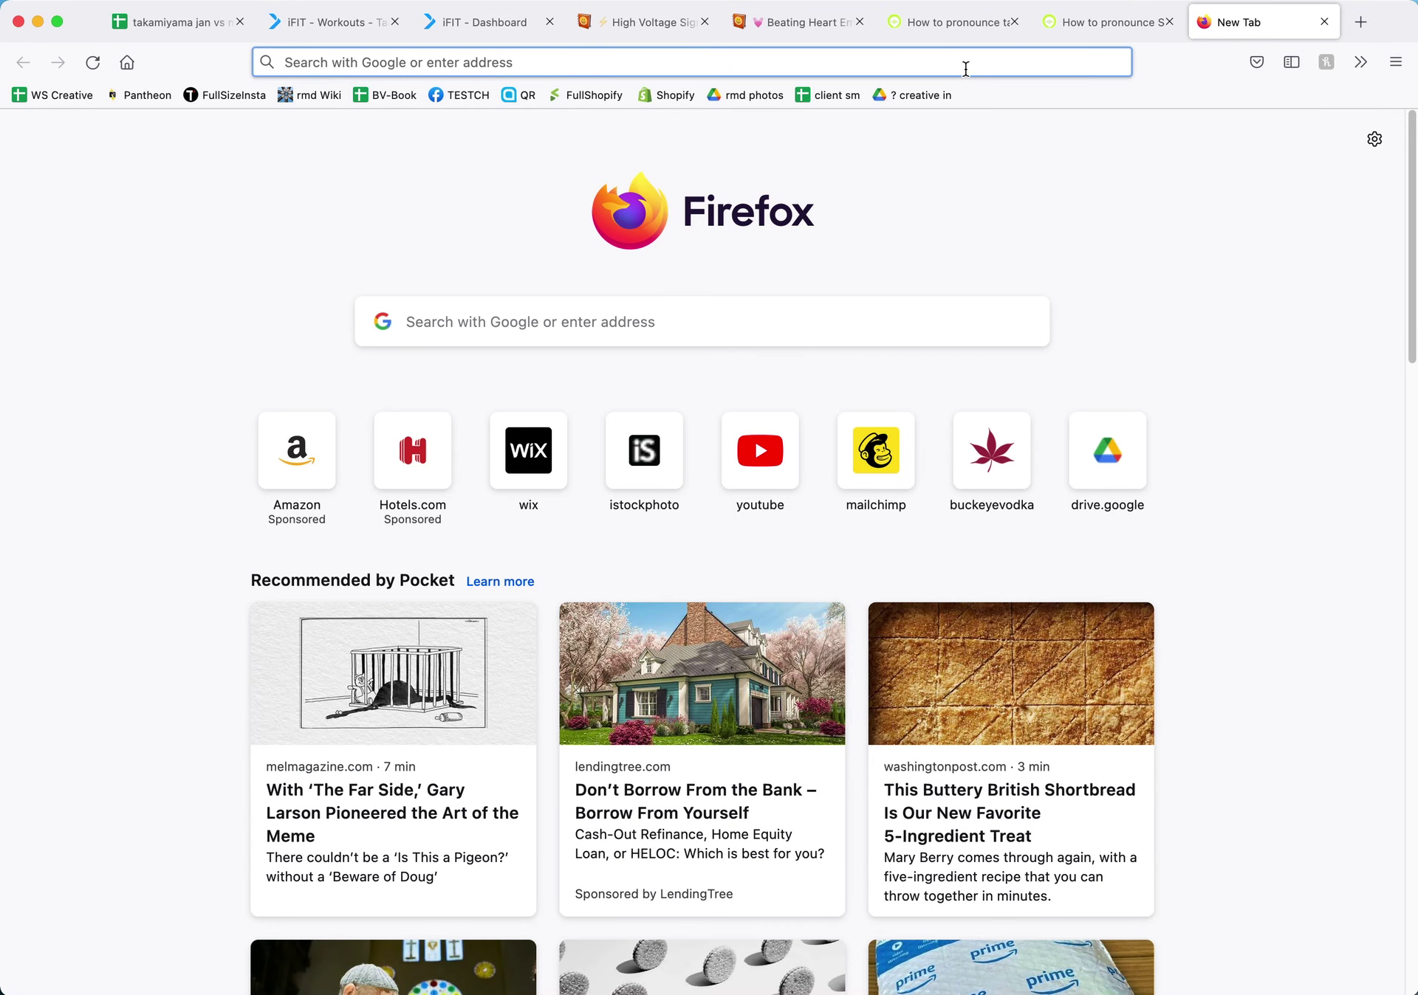
{"action": "type", "text": "https://pbs.twimg.com/media/EUpAludWoAY-hbz.jpg:large"}
{"action": "key", "text": "Return"}
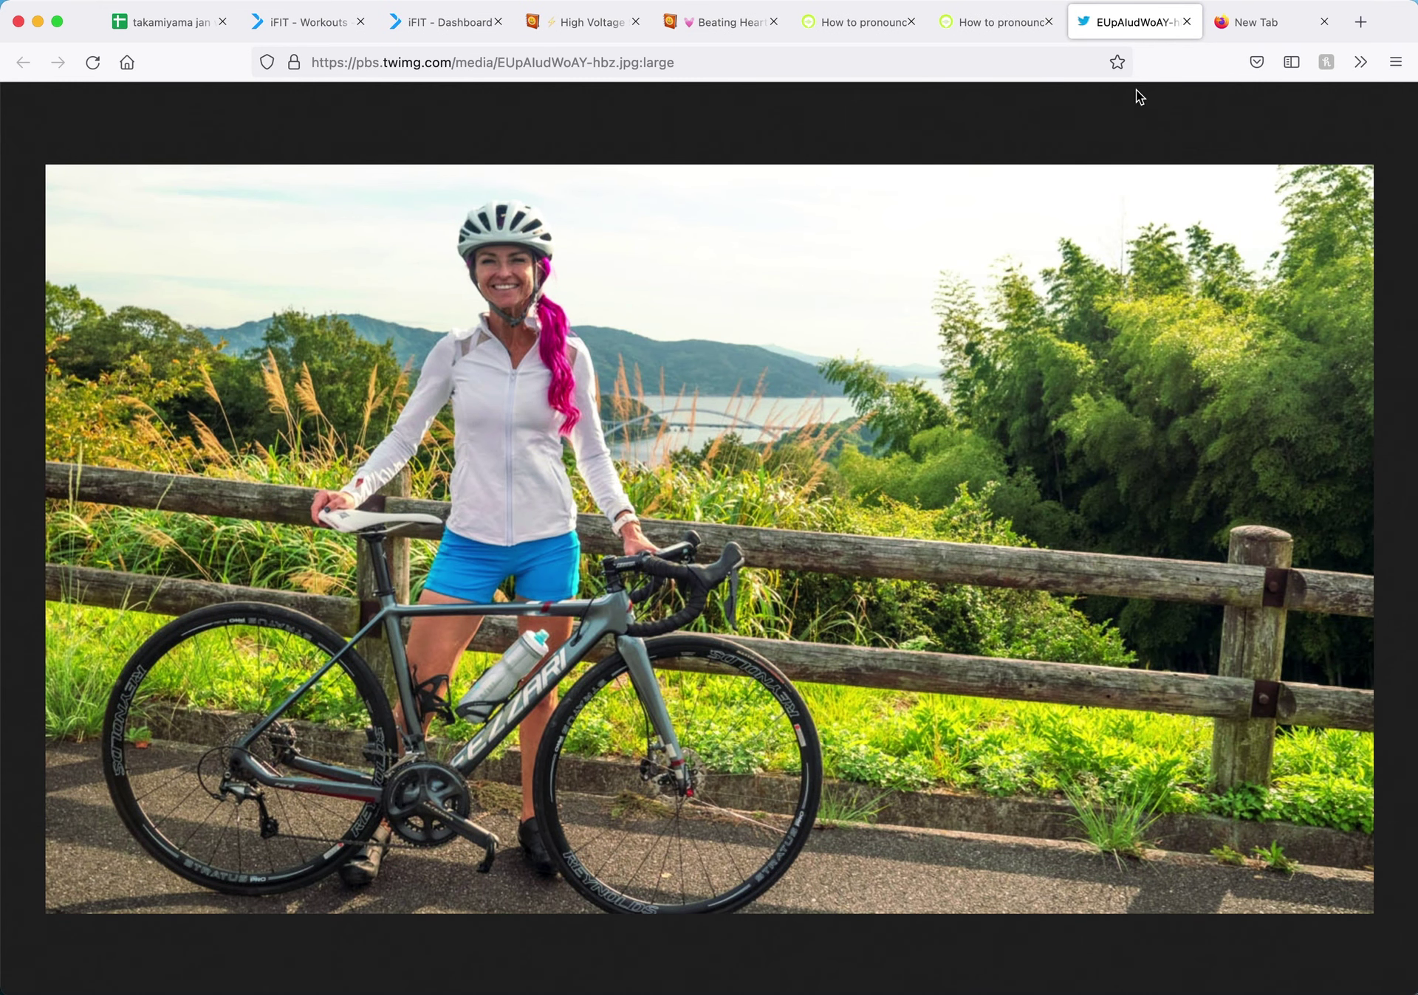
{"action": "left_click", "coordinate": [1186, 26]}
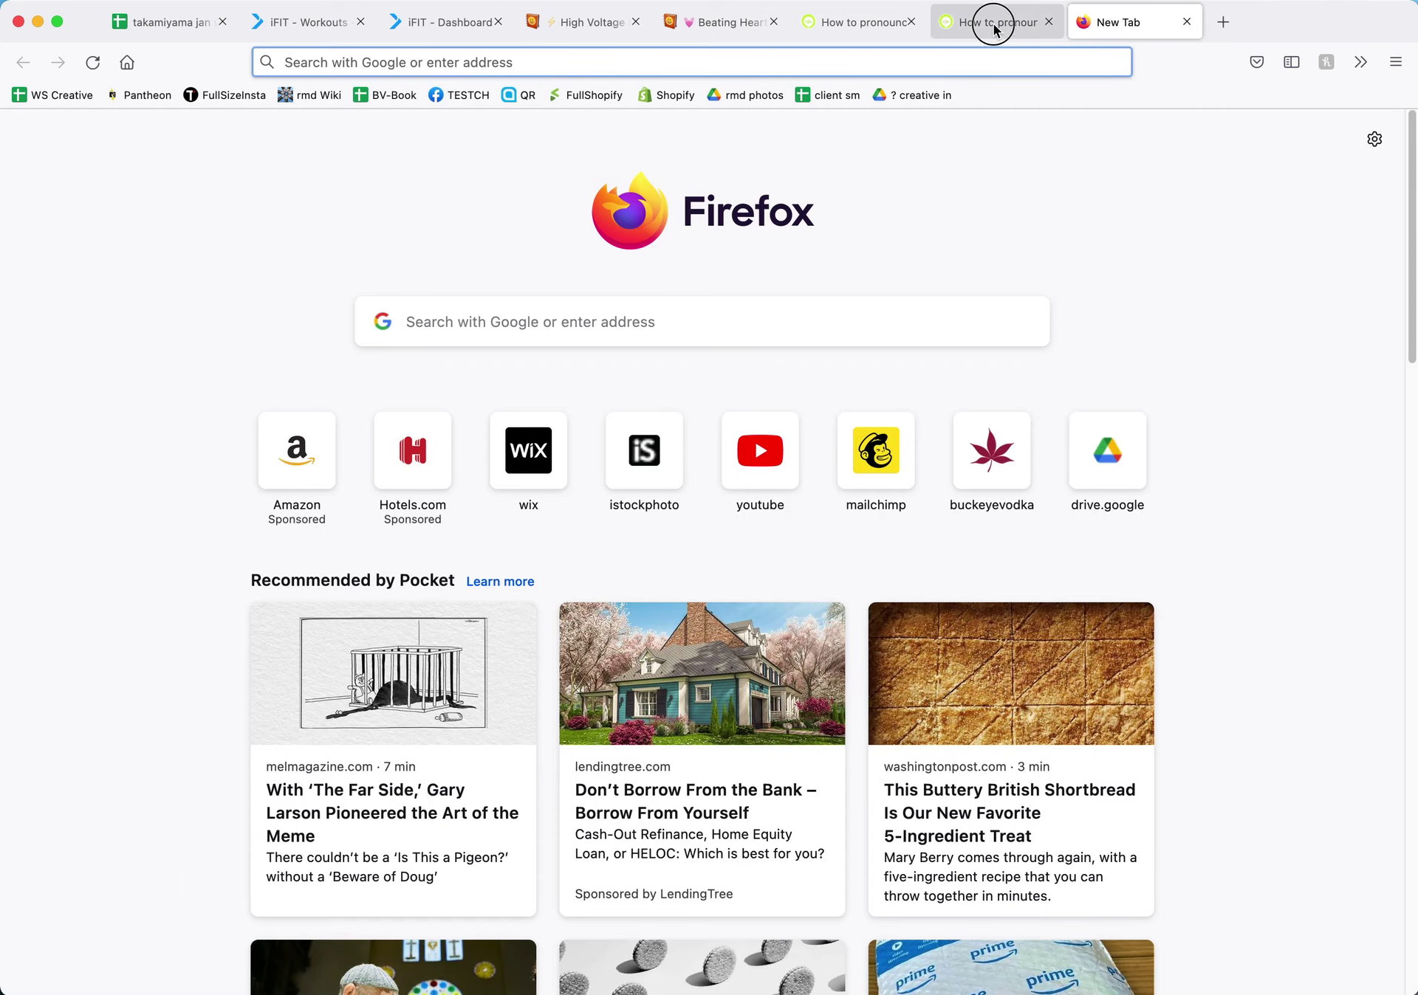
- Play the Shimanami kaido and takamiyama pronunciations, closing each pronunciation page afterward
{"action": "left_click", "coordinate": [990, 22]}
{"action": "left_click", "coordinate": [611, 383]}
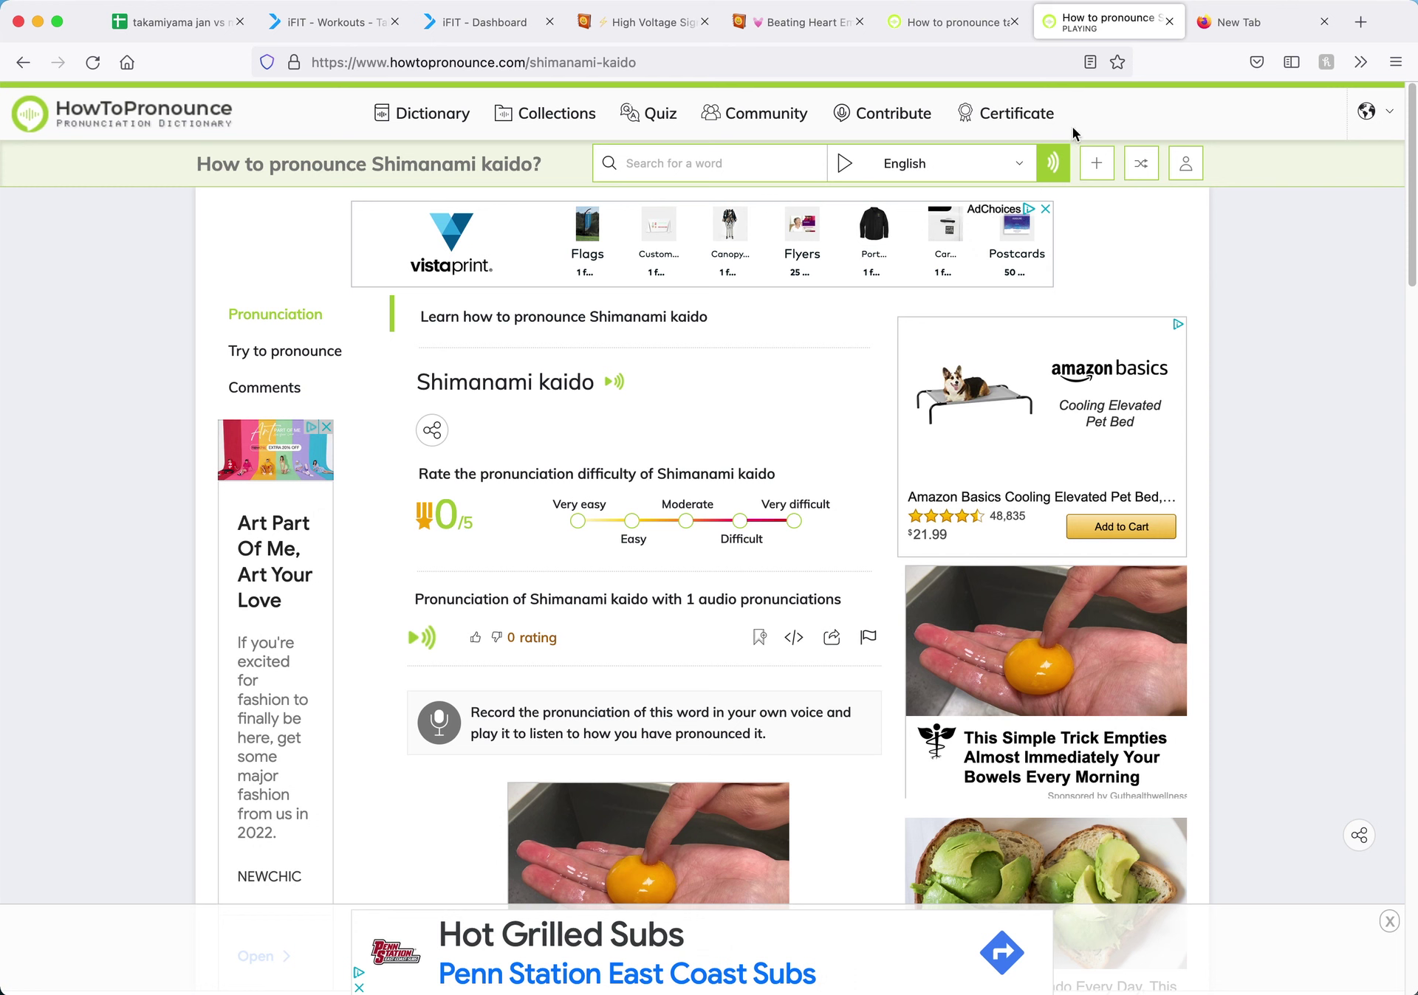
{"action": "left_click", "coordinate": [1169, 25]}
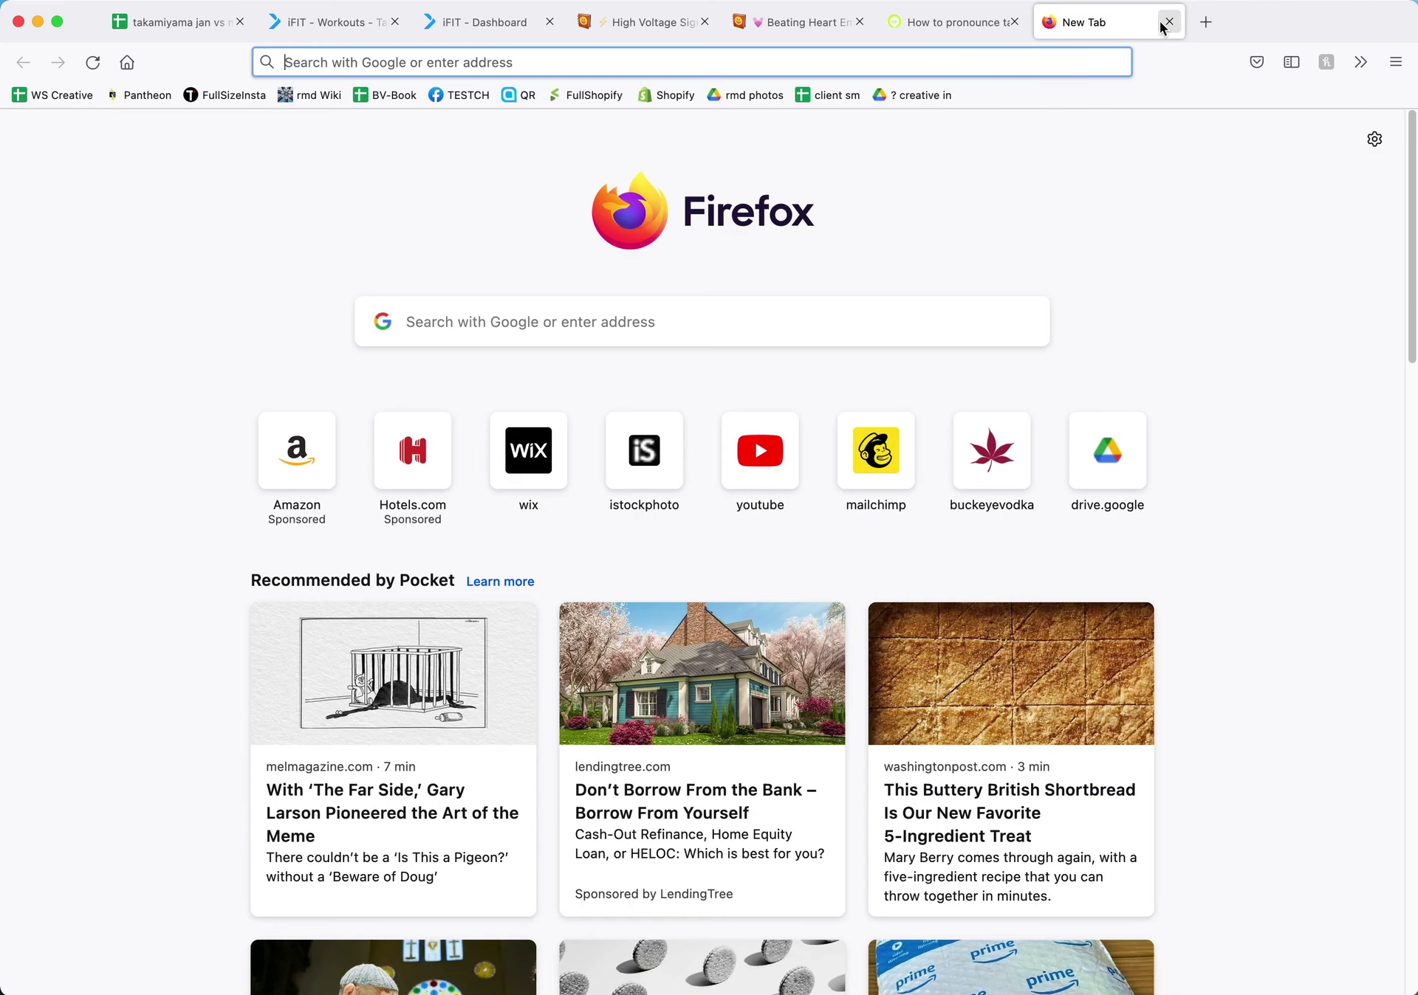
{"action": "left_click", "coordinate": [951, 26]}
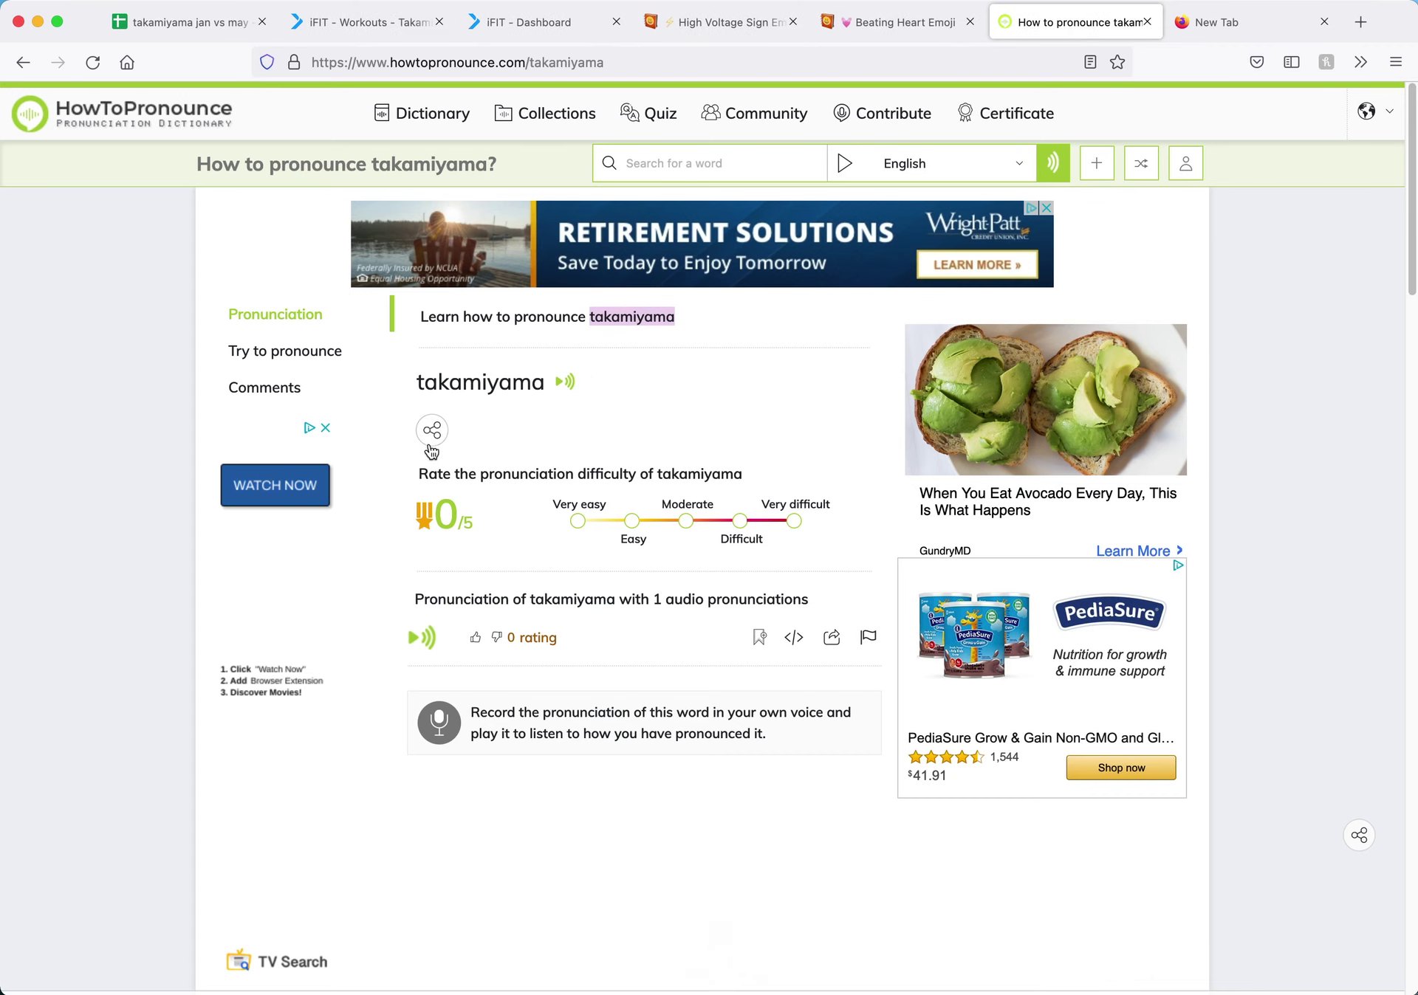
{"action": "left_click", "coordinate": [564, 383]}
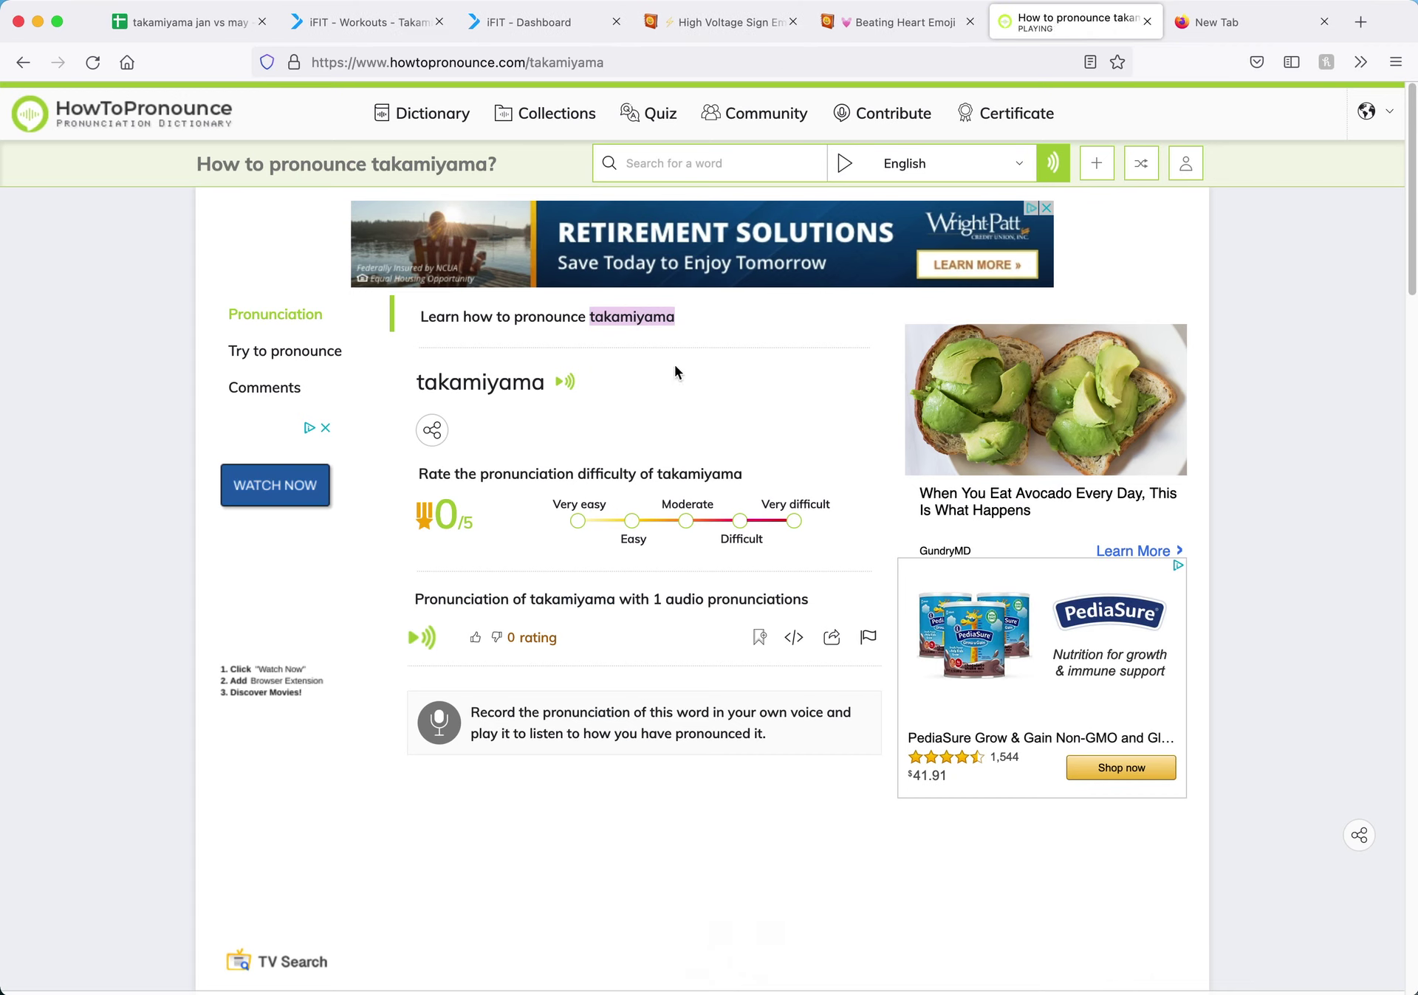
{"action": "left_click", "coordinate": [733, 408]}
{"action": "left_click", "coordinate": [1147, 22]}
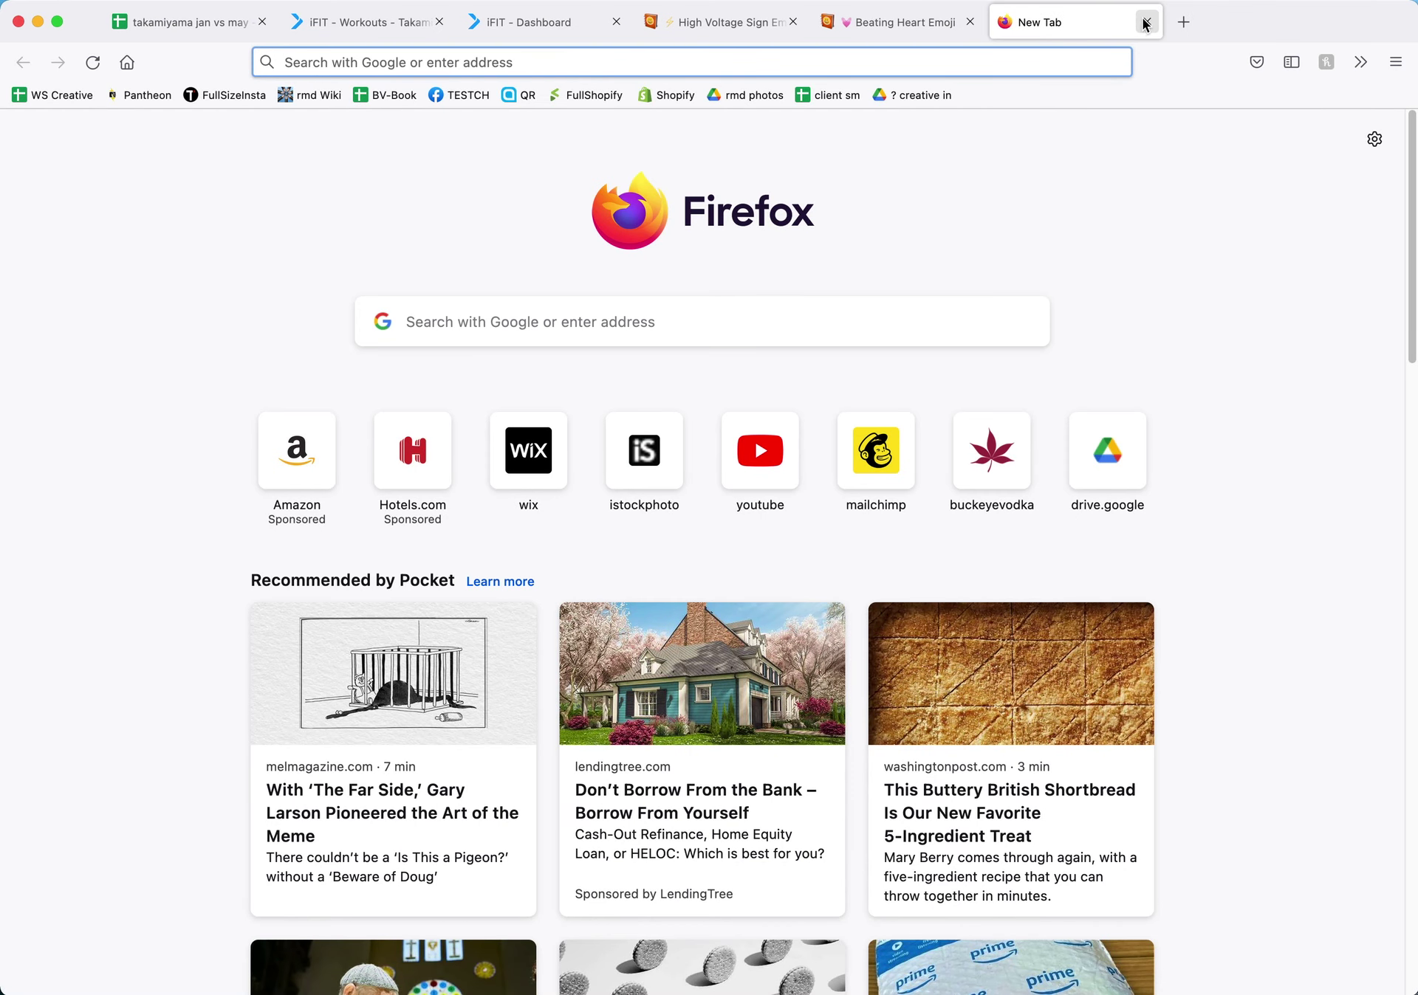
- Close the blank tab and the Beating Heart and High Voltage emoji pages
{"action": "left_click", "coordinate": [1145, 23]}
{"action": "left_click", "coordinate": [1131, 24]}
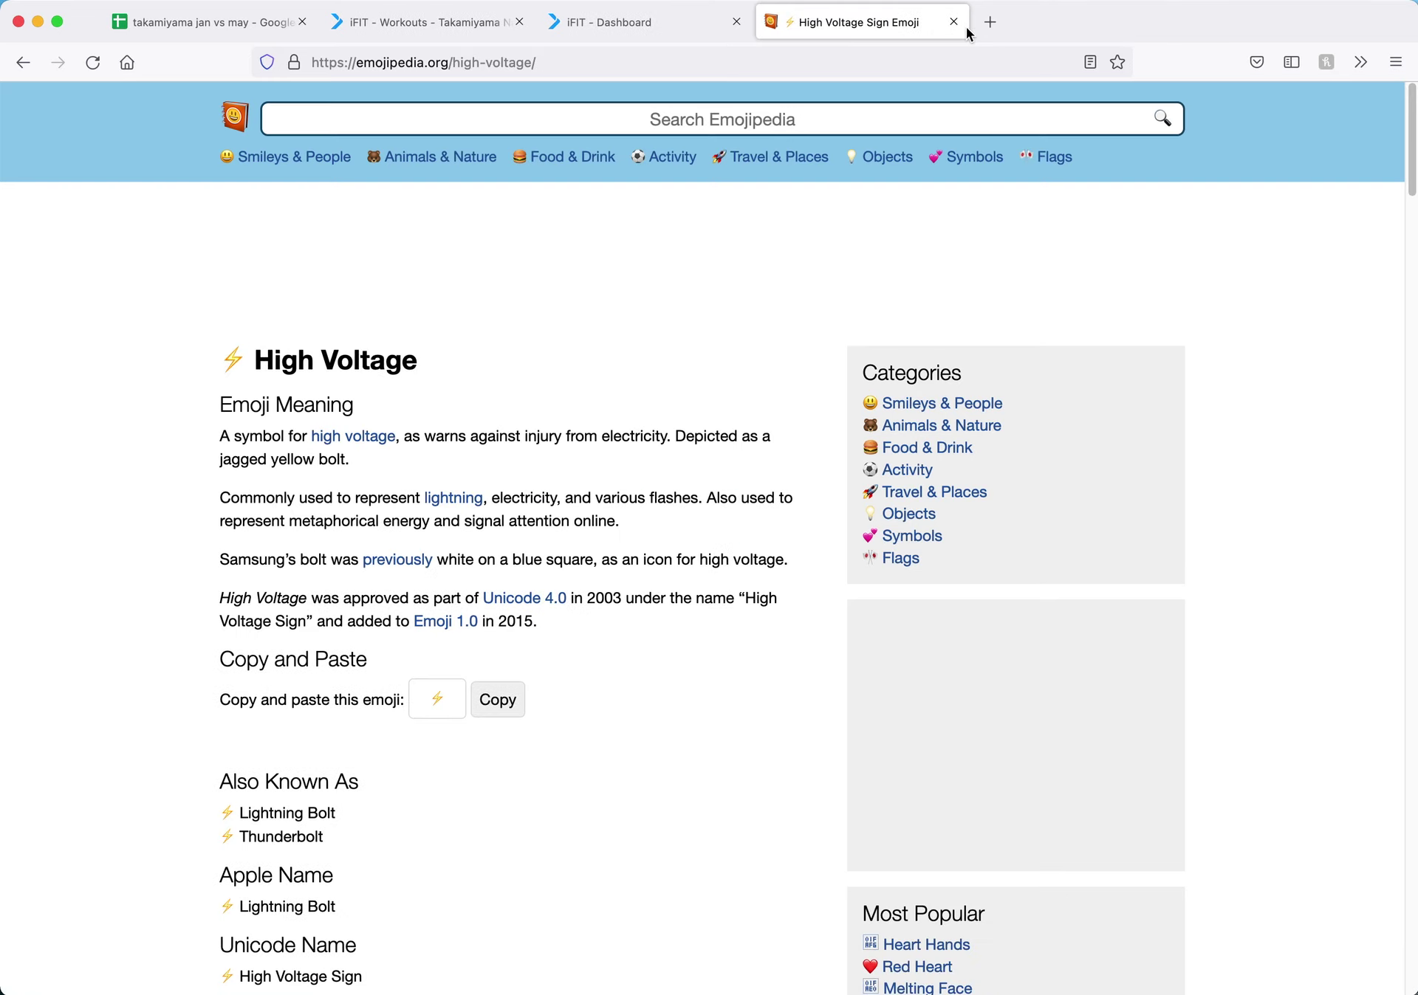
{"action": "left_click", "coordinate": [954, 22]}
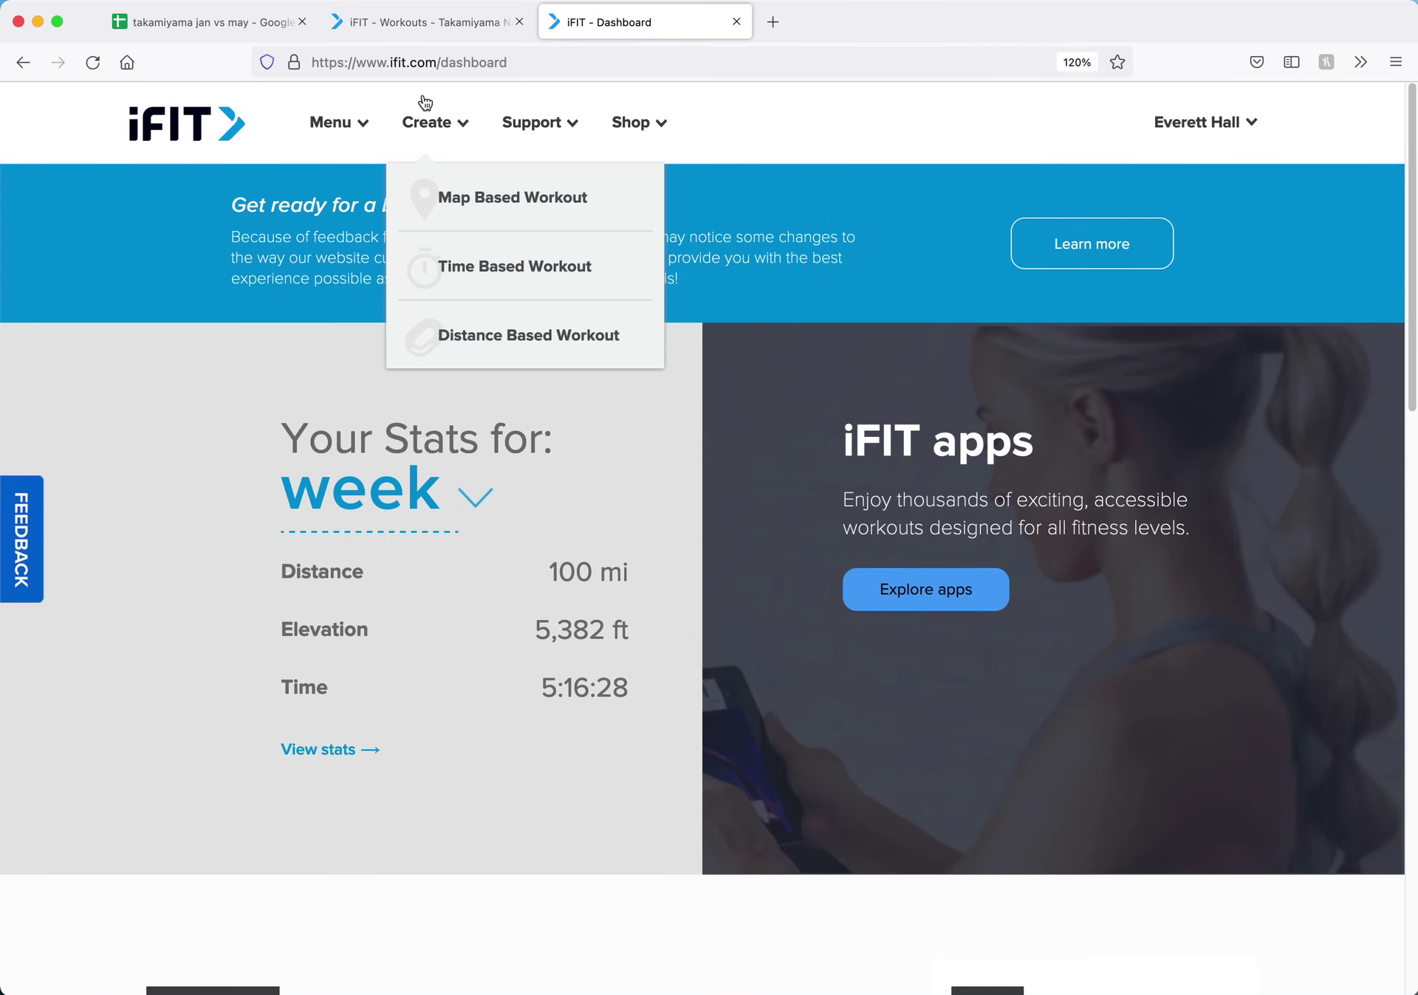
- Open the Takamiyama National Park Interval Ride from page 3 of the iFIT workout history
{"action": "mouse_move", "coordinate": [343, 103]}
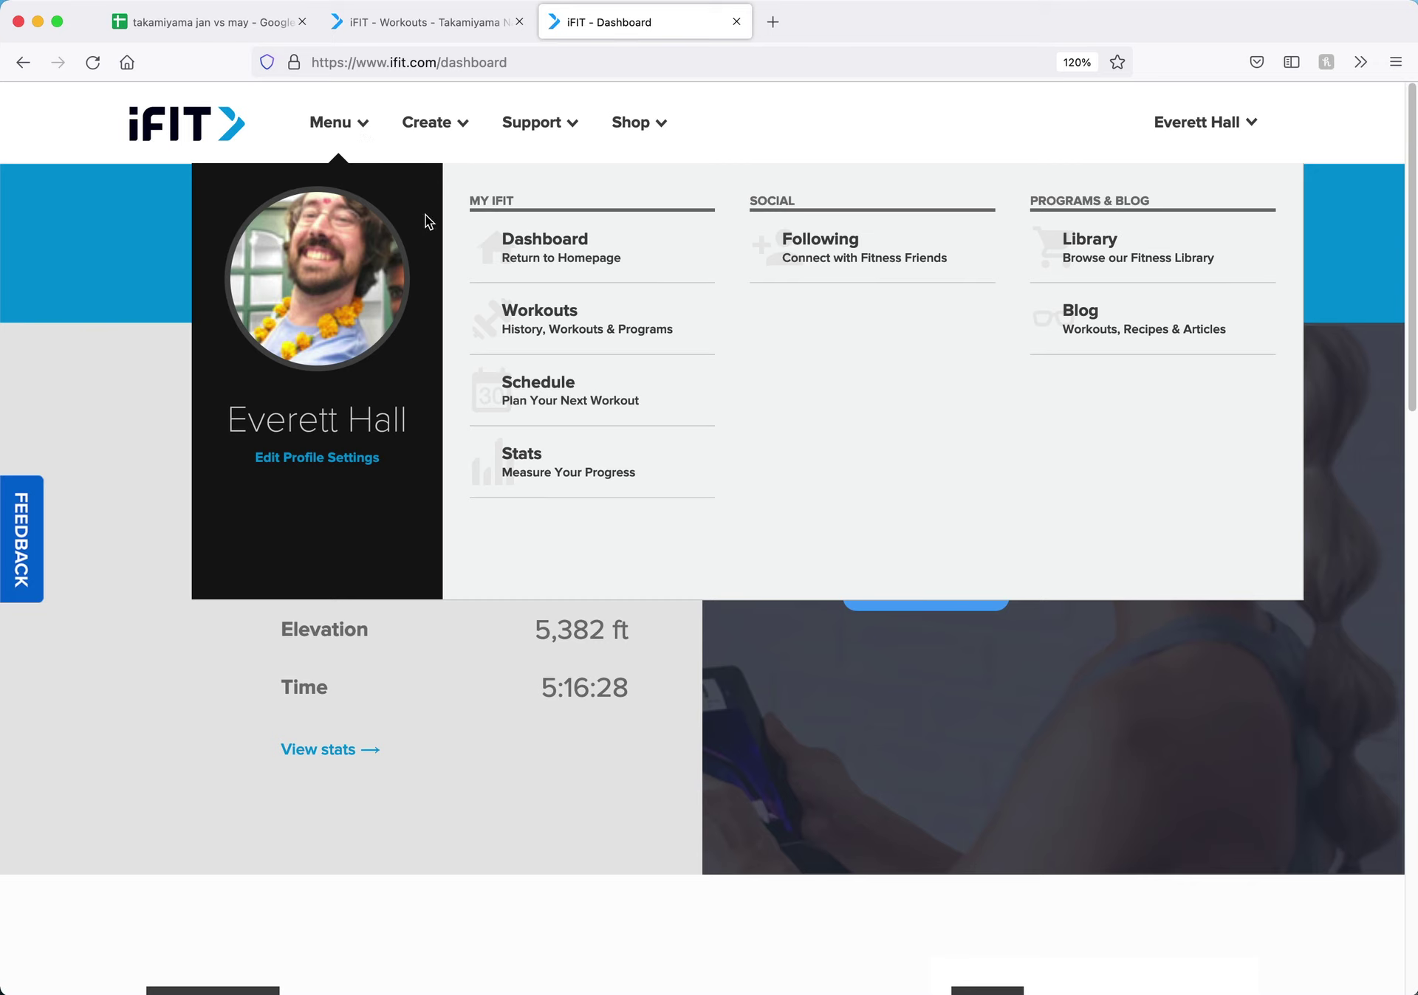
{"action": "left_click", "coordinate": [537, 330]}
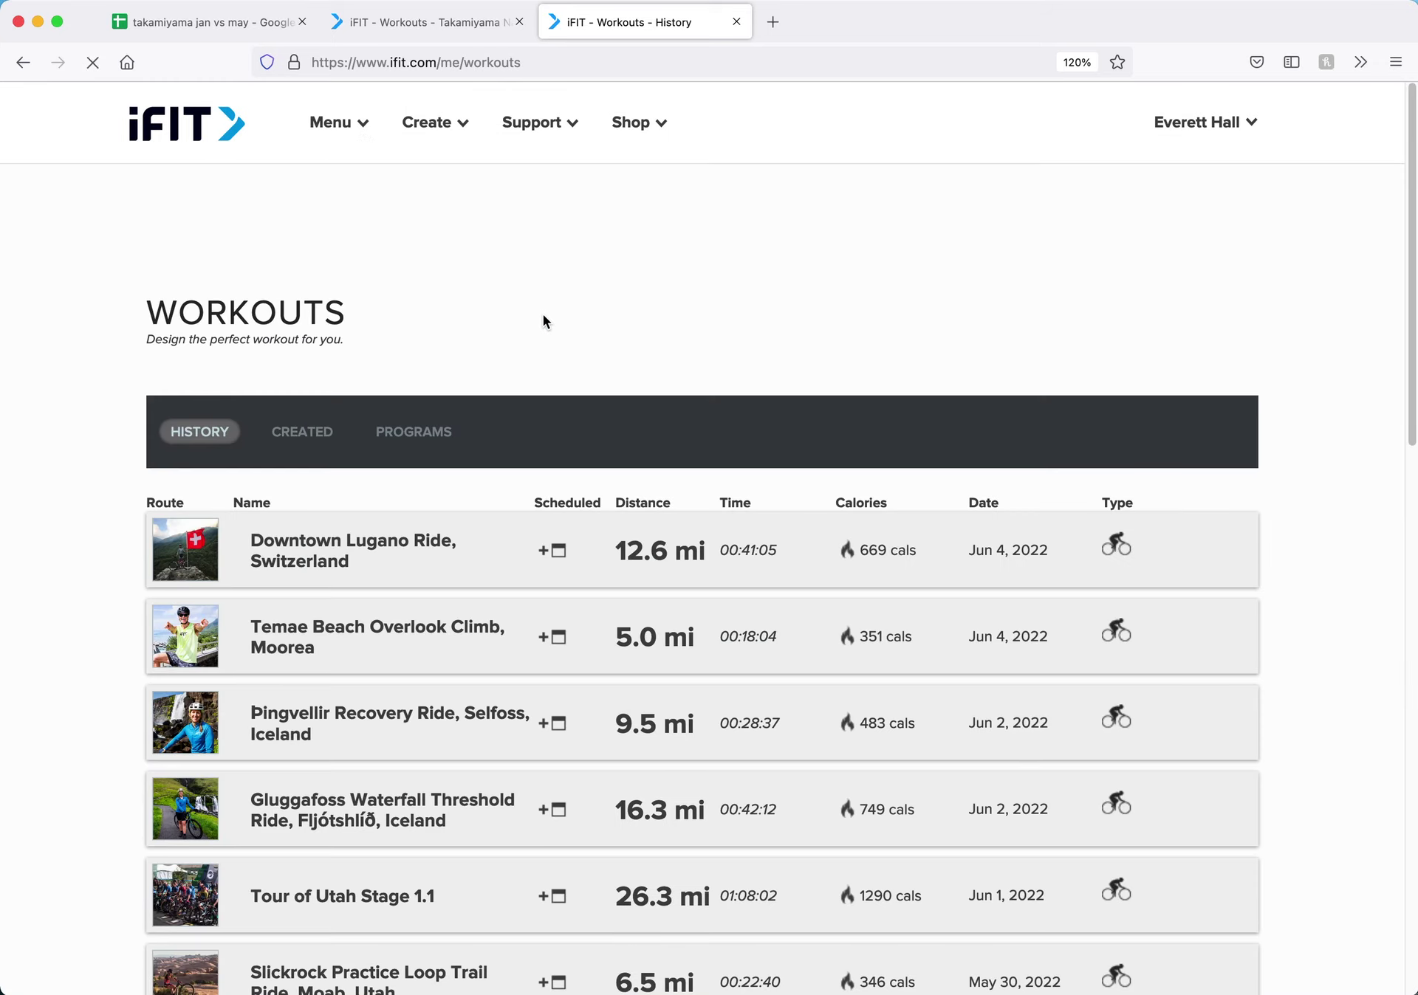
{"action": "scroll", "coordinate": [595, 328], "scroll_direction": "down", "scroll_amount": 8}
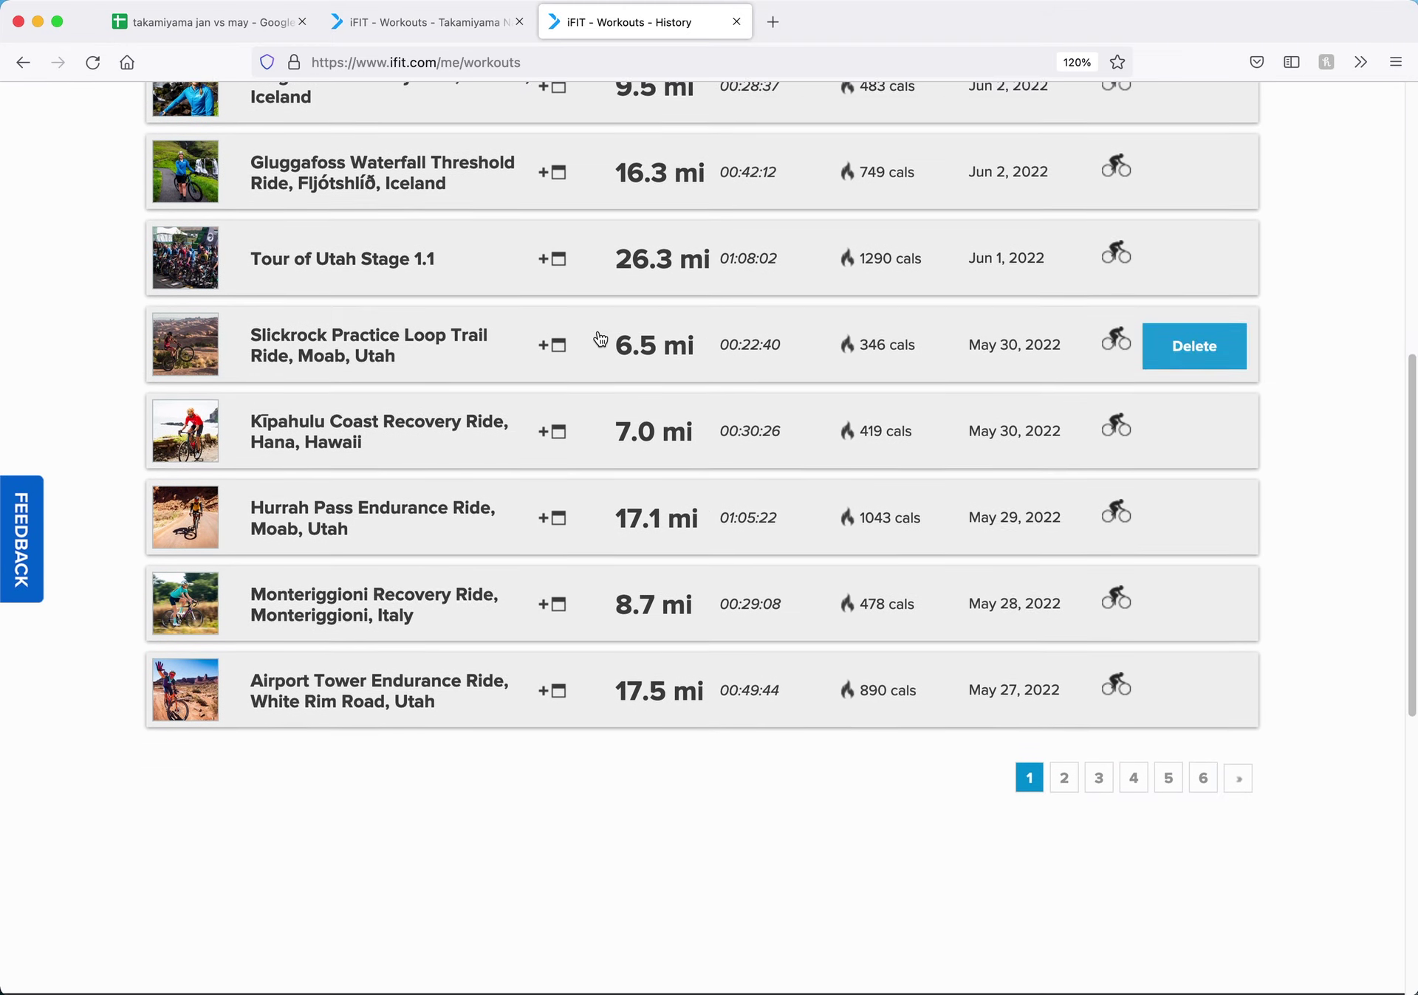
{"action": "left_click", "coordinate": [1099, 776]}
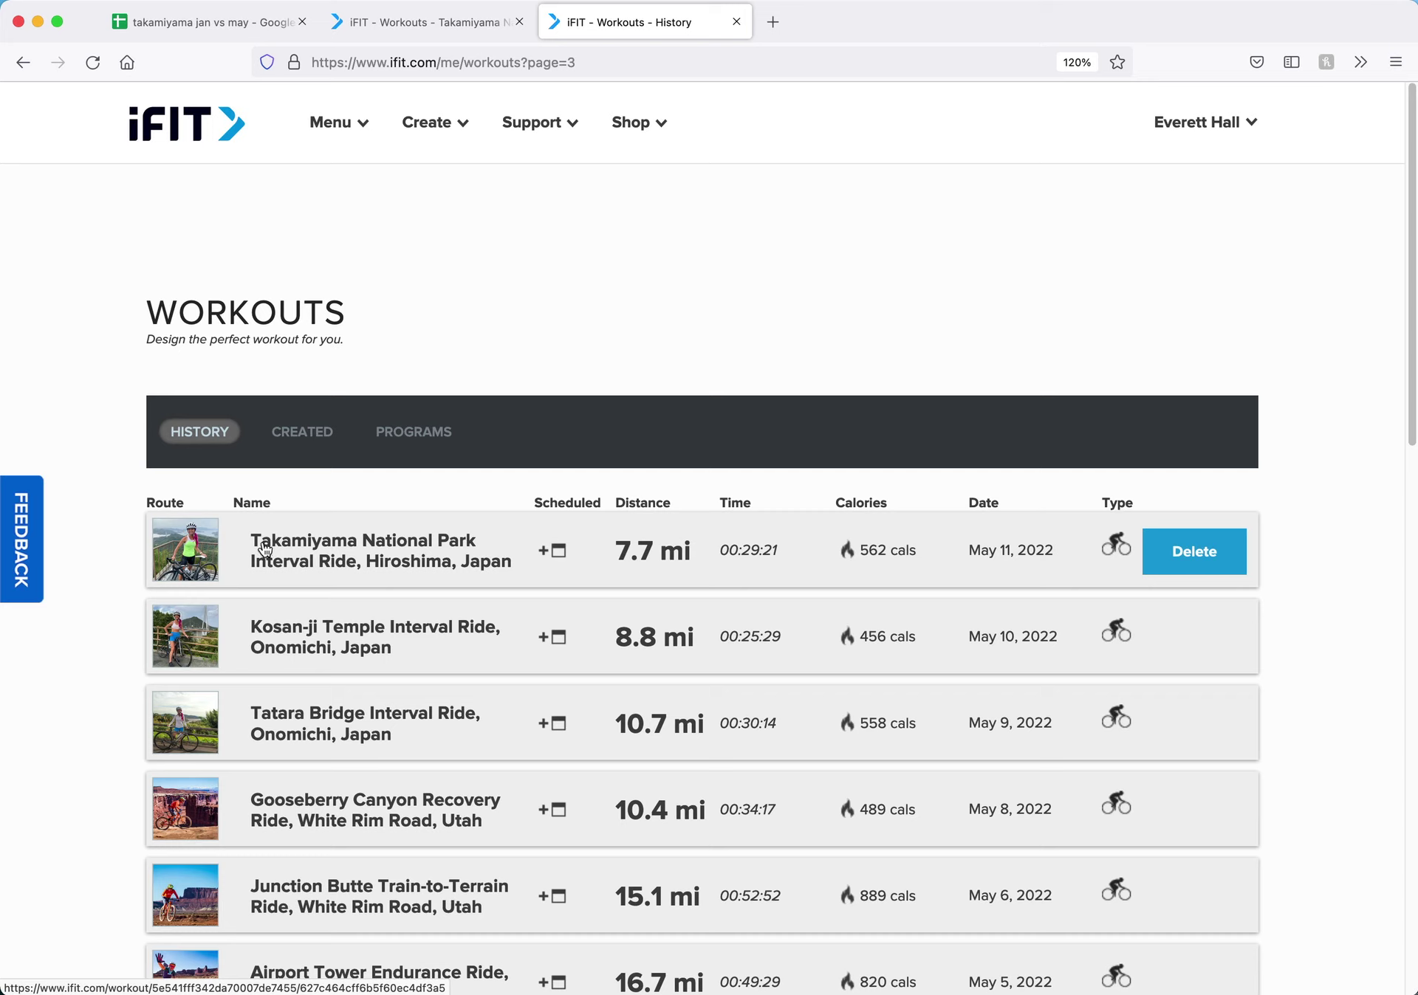
{"action": "left_click", "coordinate": [269, 546]}
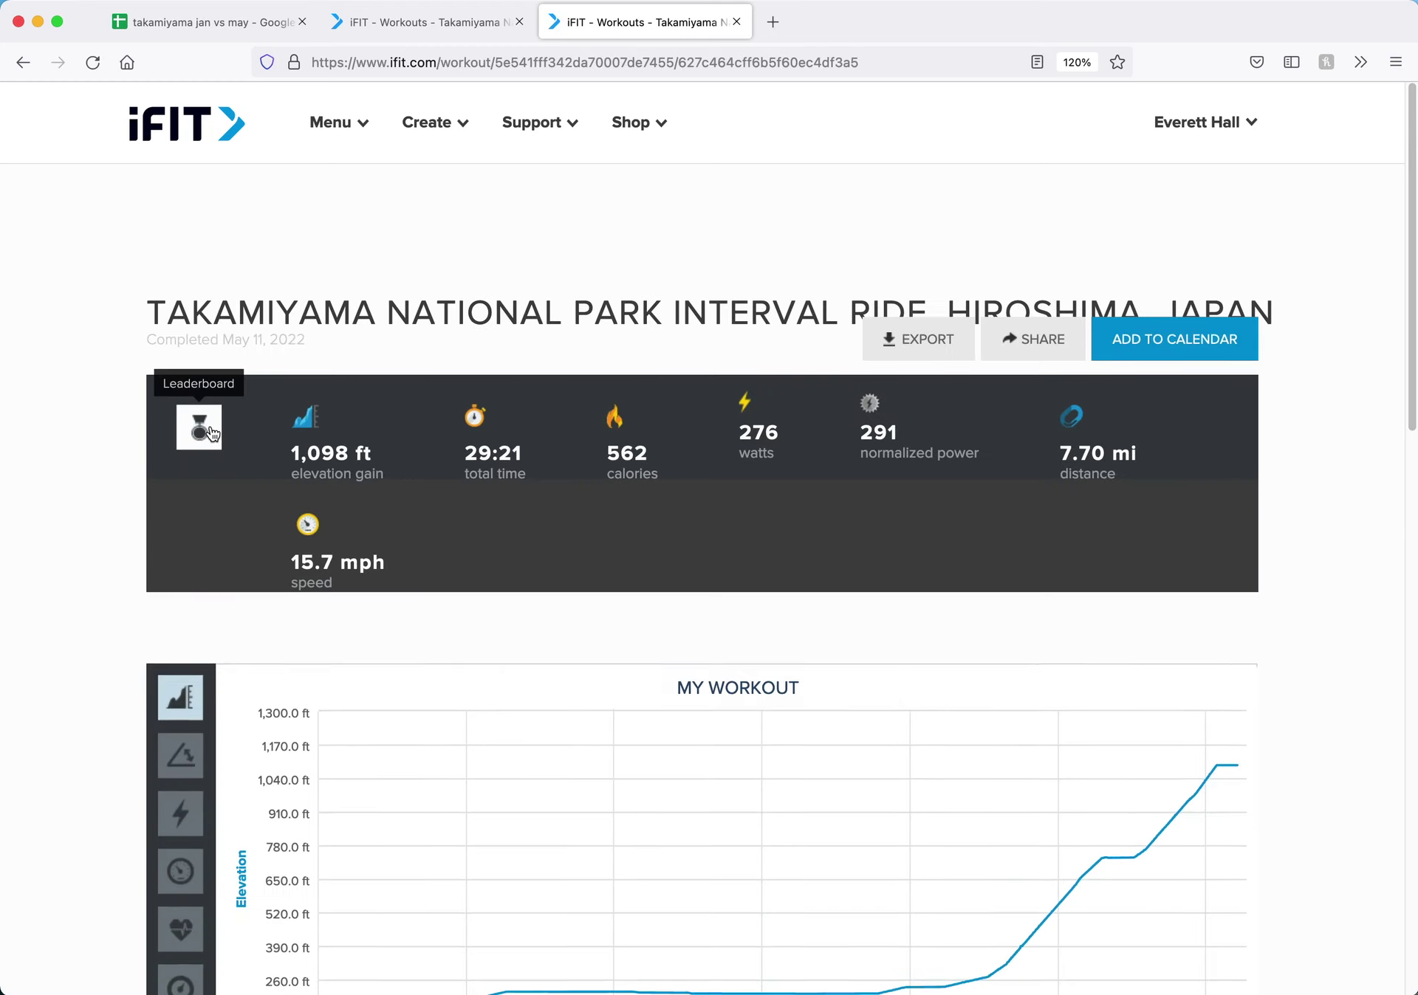
- Compare the May and January Takamiyama rides, ending on the Jan 11, 2022 workout
{"action": "scroll", "coordinate": [384, 530], "scroll_direction": "down", "scroll_amount": 3}
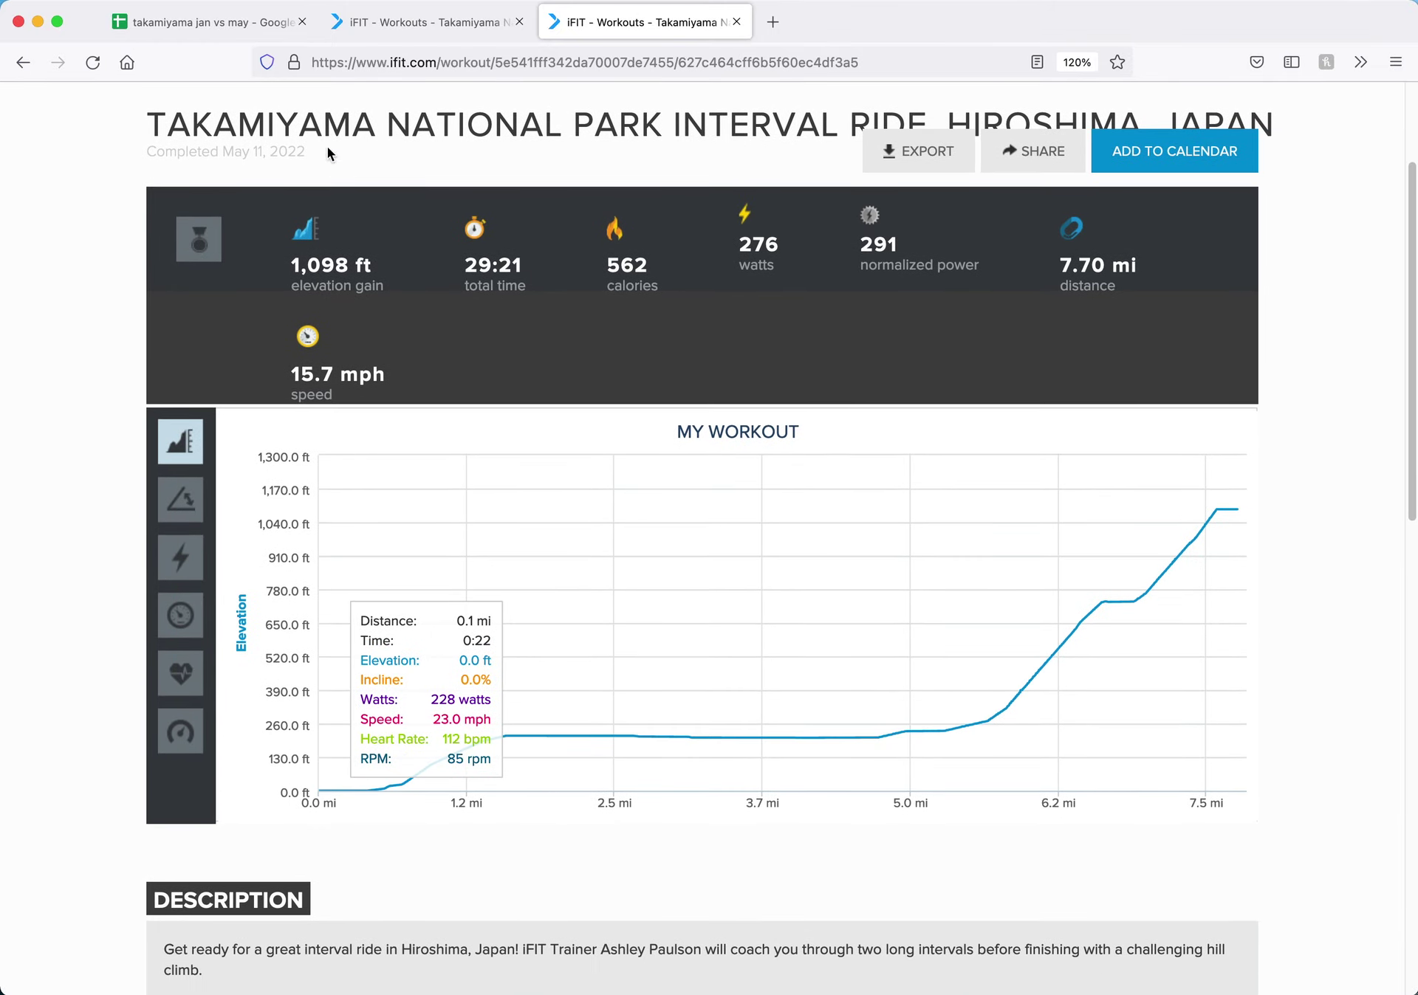
{"action": "left_click_drag", "start_coordinate": [303, 150], "coordinate": [496, 132]}
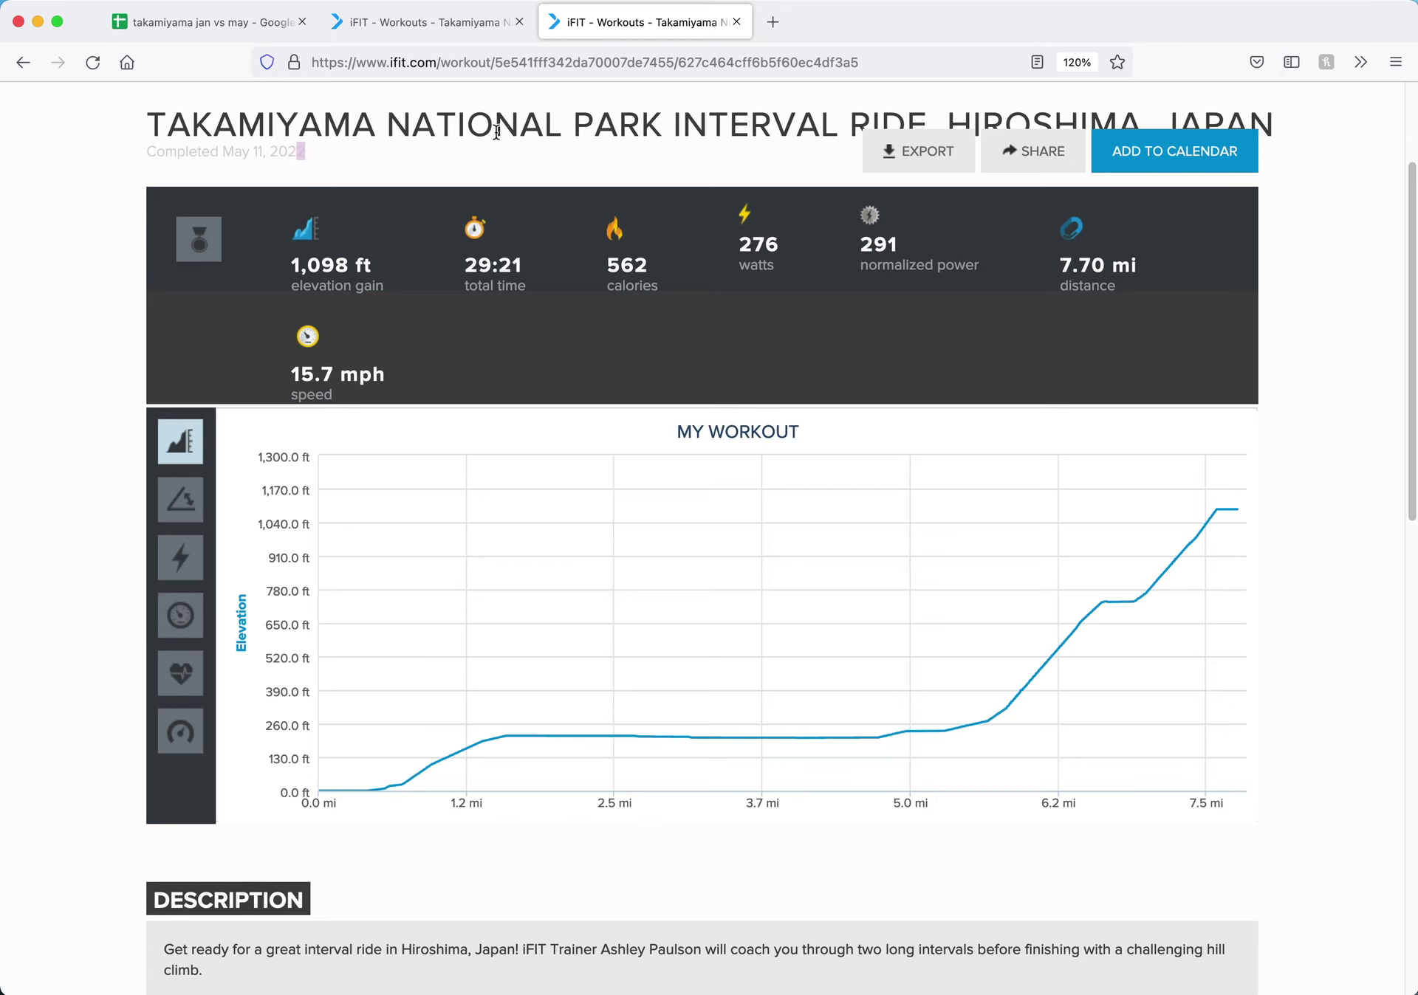
{"action": "left_click", "coordinate": [453, 24]}
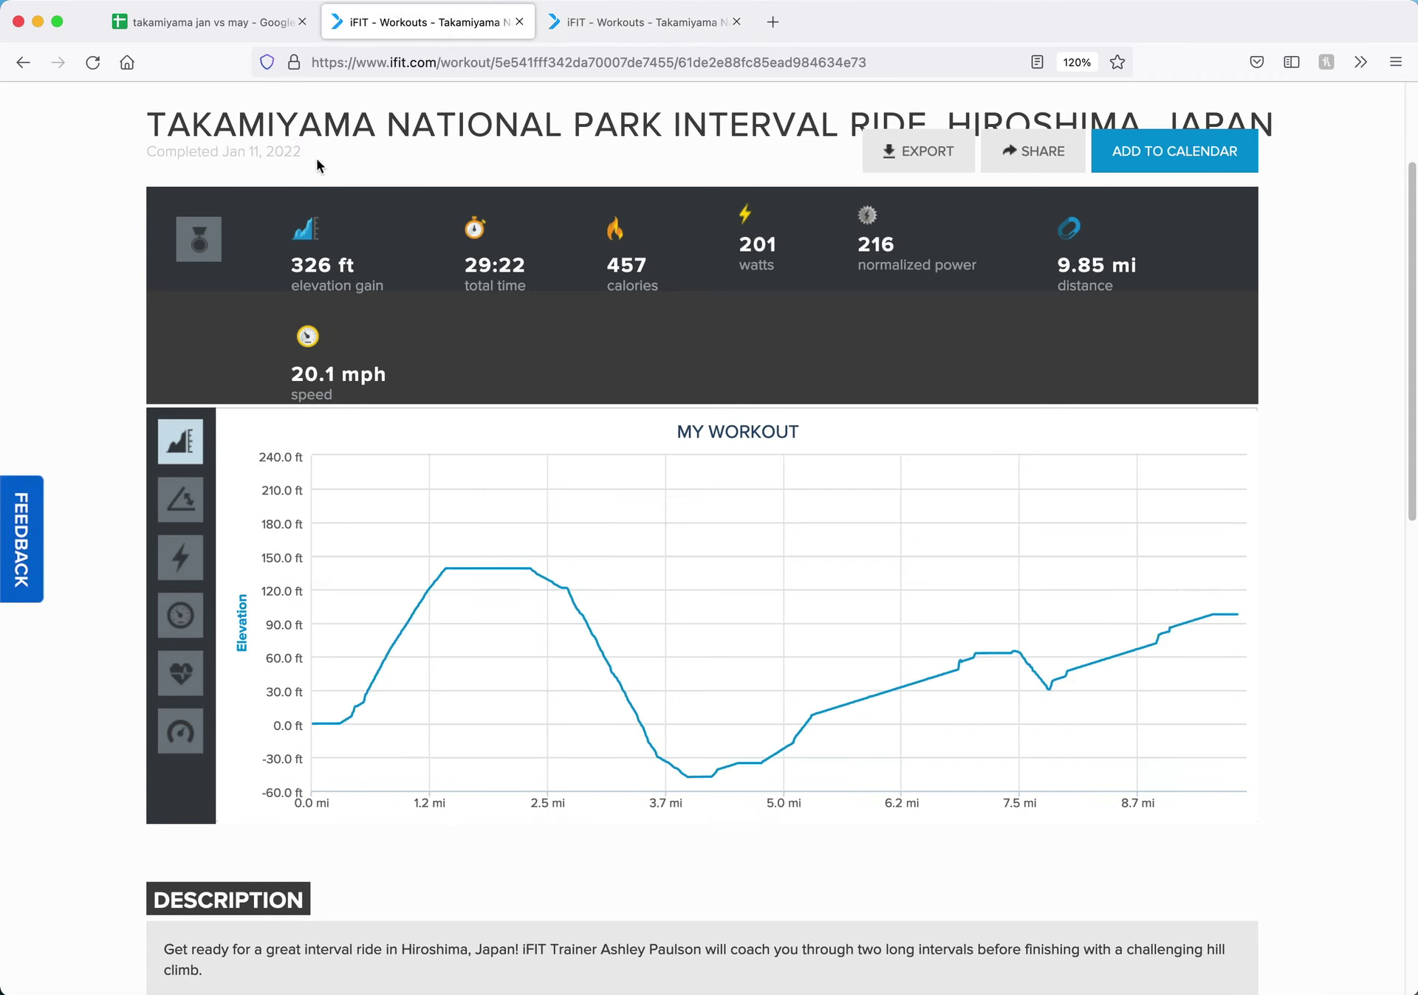
{"action": "left_click_drag", "start_coordinate": [316, 148], "coordinate": [145, 141]}
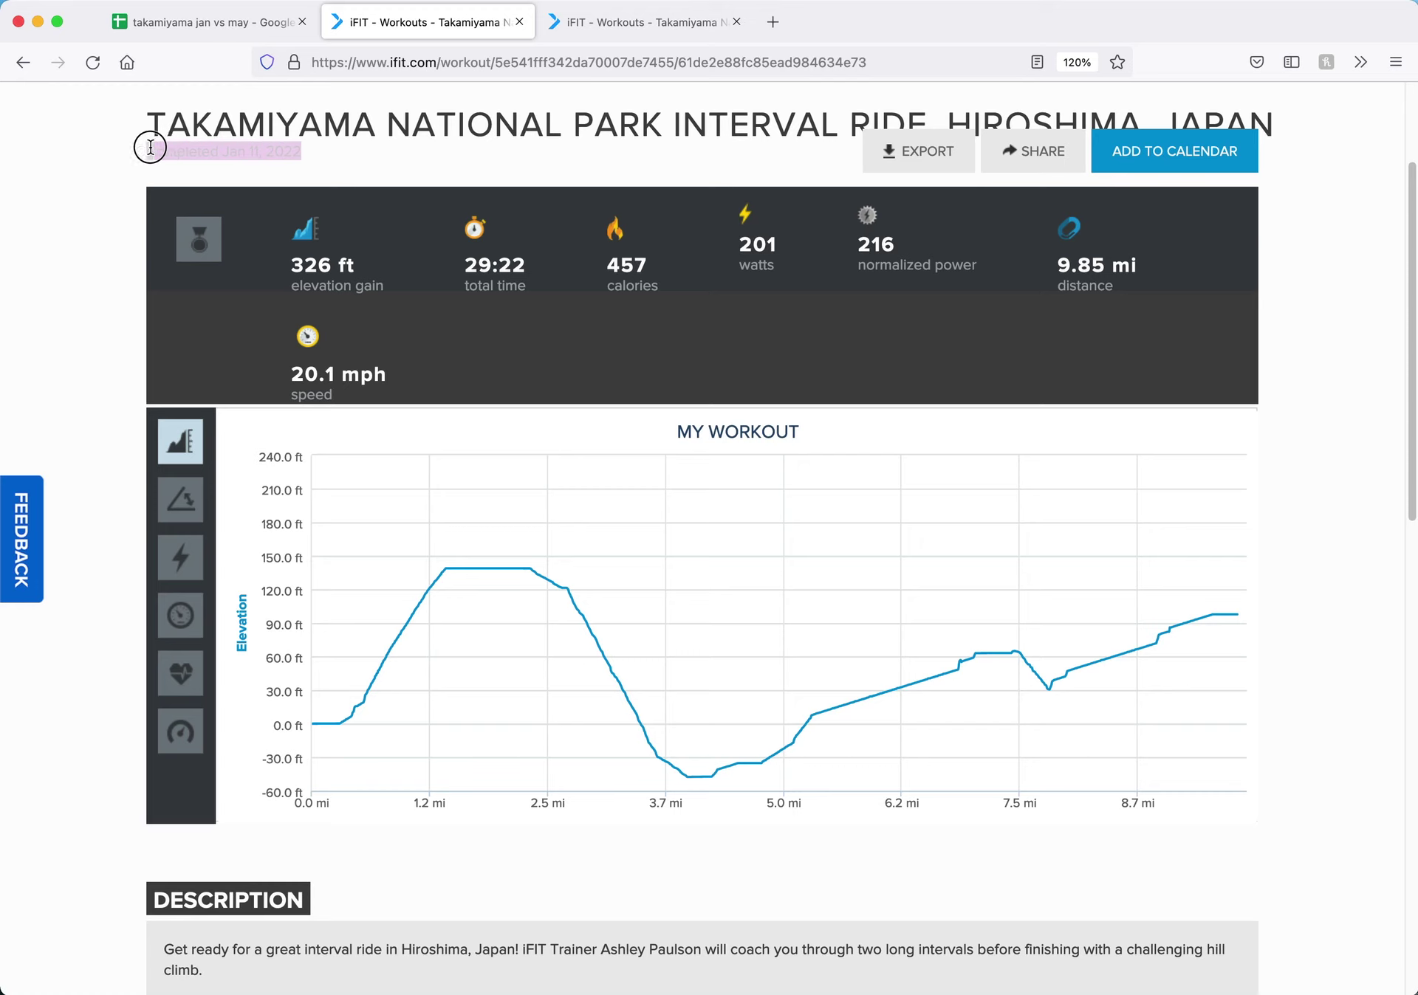
{"action": "left_click", "coordinate": [305, 153]}
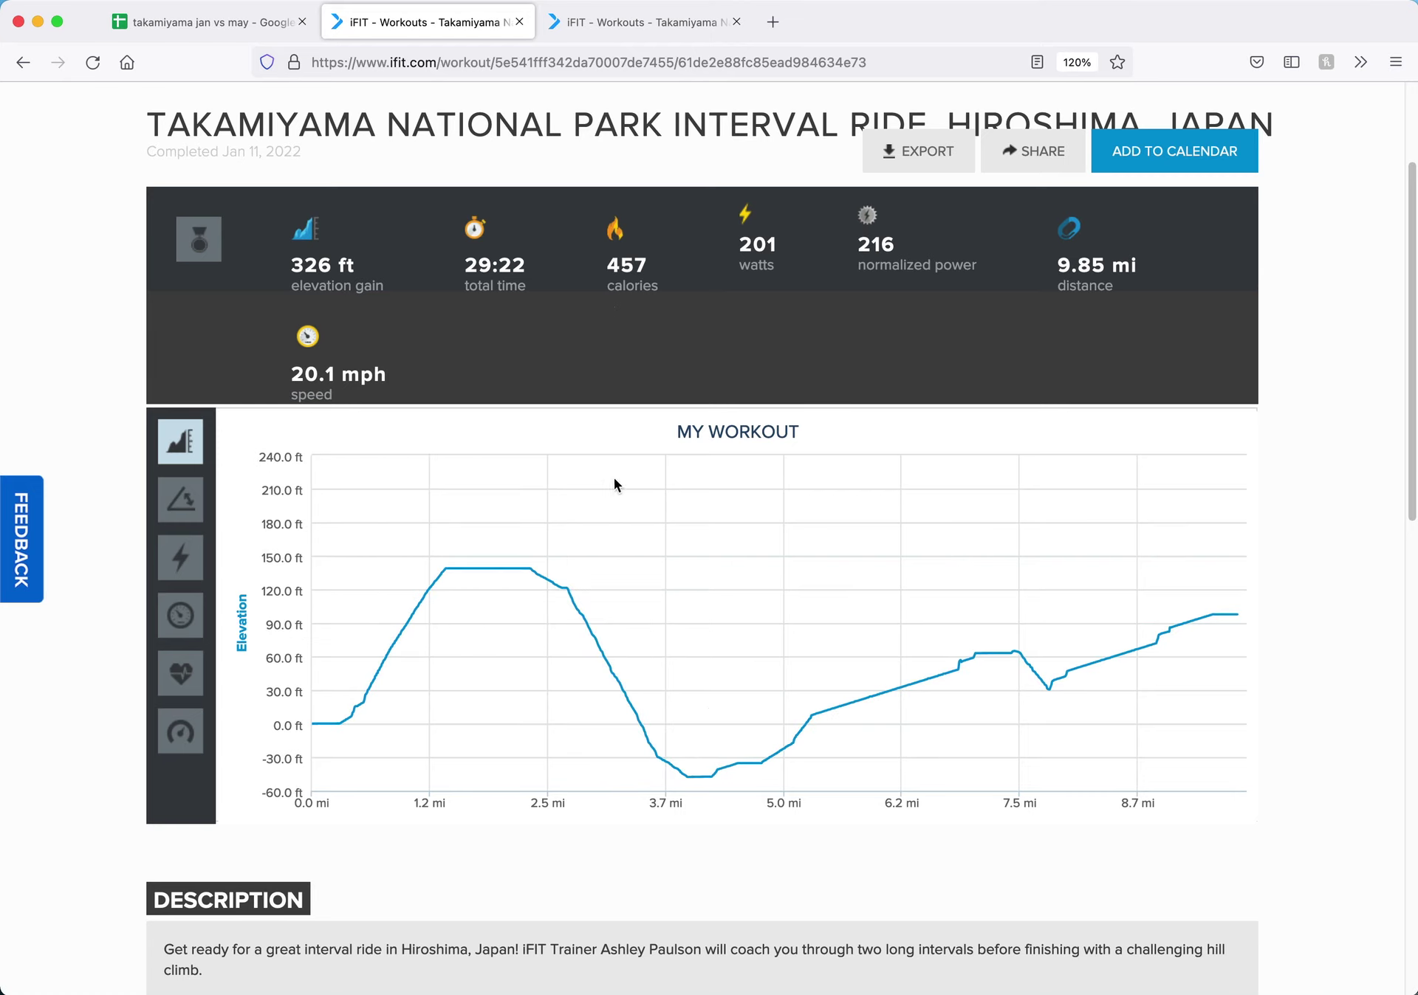
{"action": "left_click", "coordinate": [641, 25]}
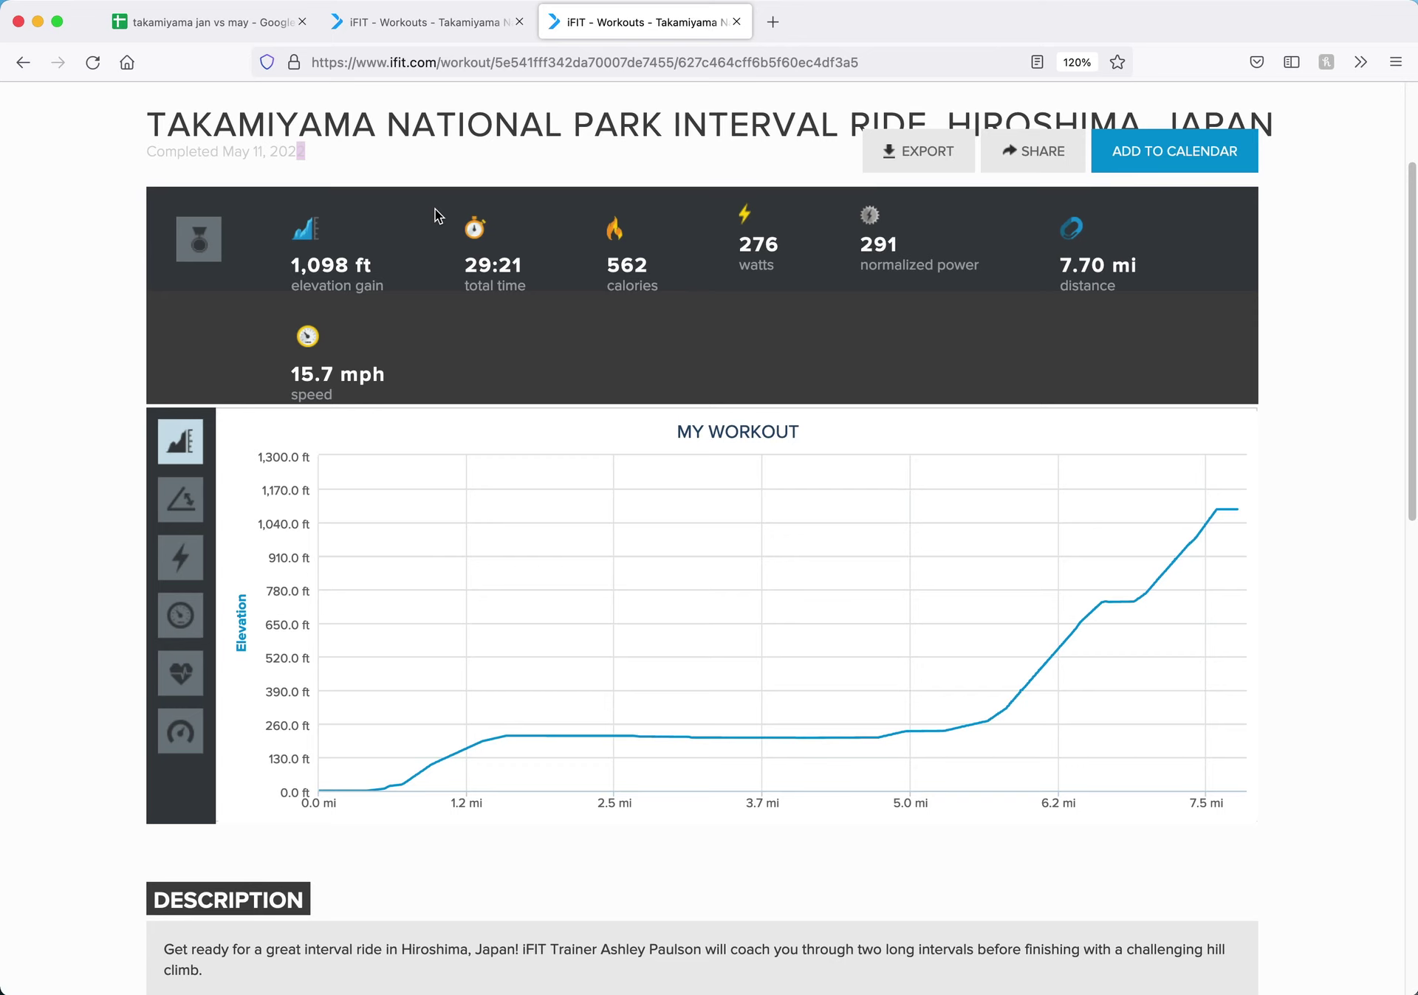
{"action": "left_click", "coordinate": [434, 23]}
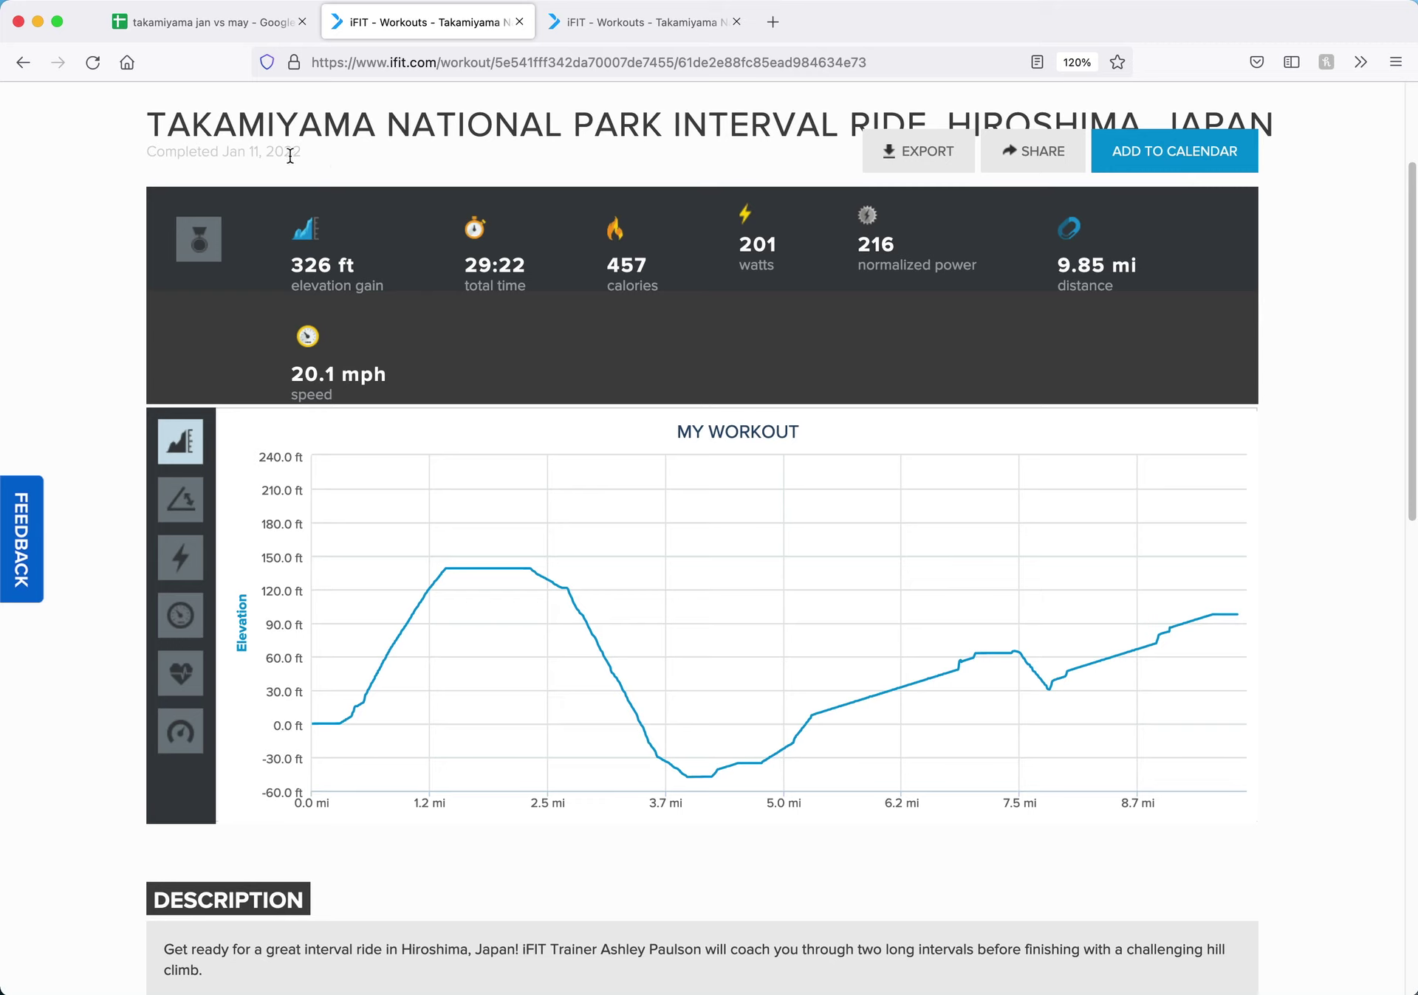
{"action": "triple_click", "coordinate": [236, 152]}
- Export the January Takamiyama ride as a CSV with incline data
{"action": "left_click", "coordinate": [403, 155]}
{"action": "left_click", "coordinate": [923, 166]}
{"action": "left_click", "coordinate": [916, 255]}
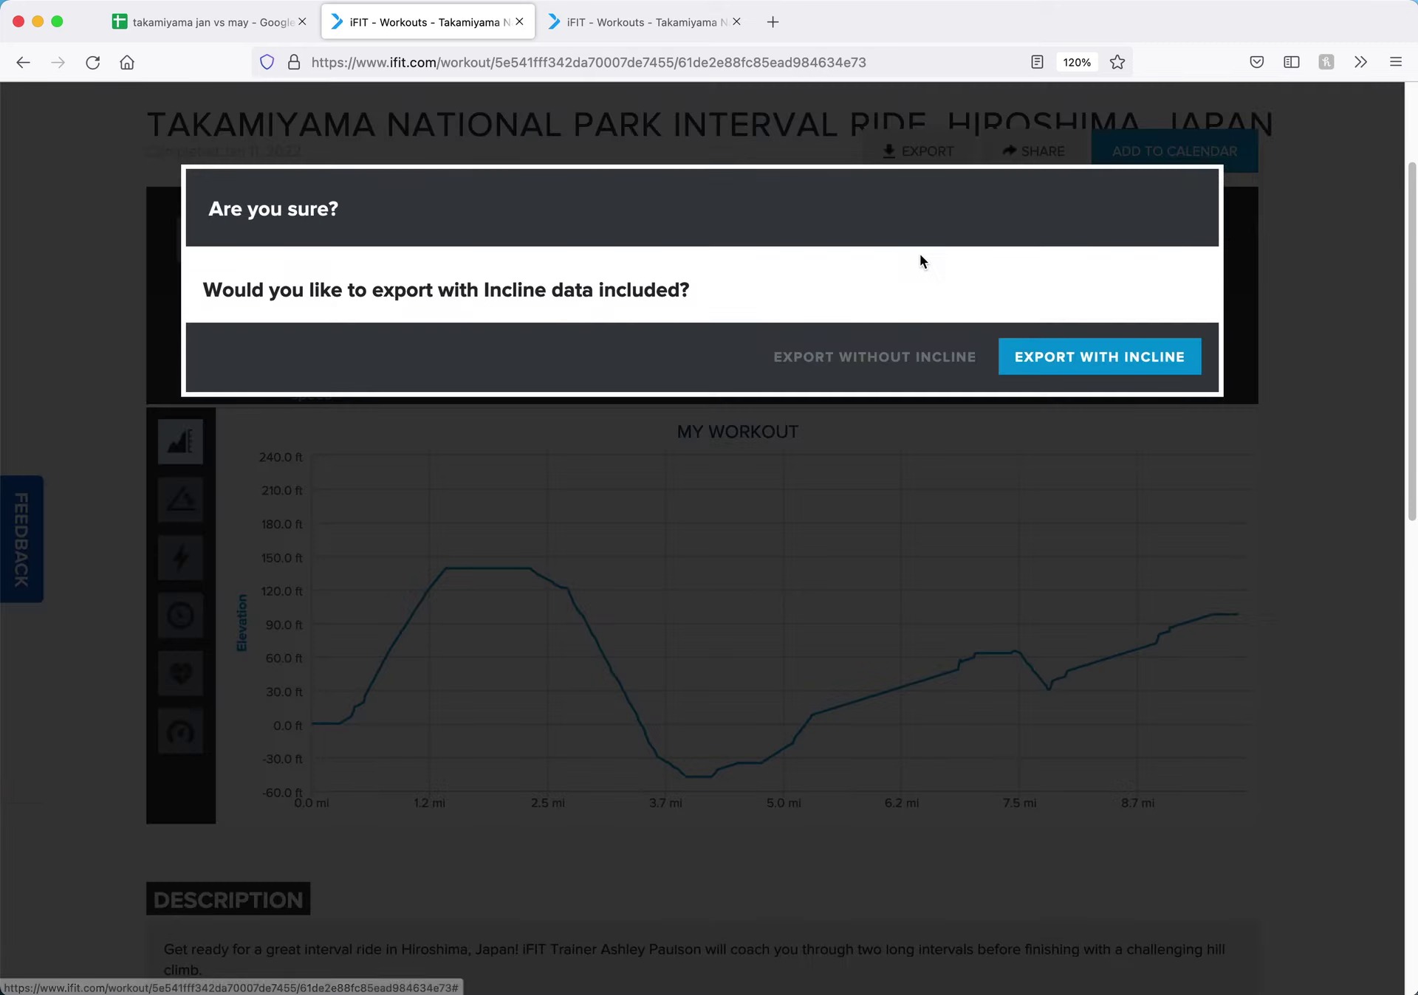
{"action": "left_click", "coordinate": [1069, 358]}
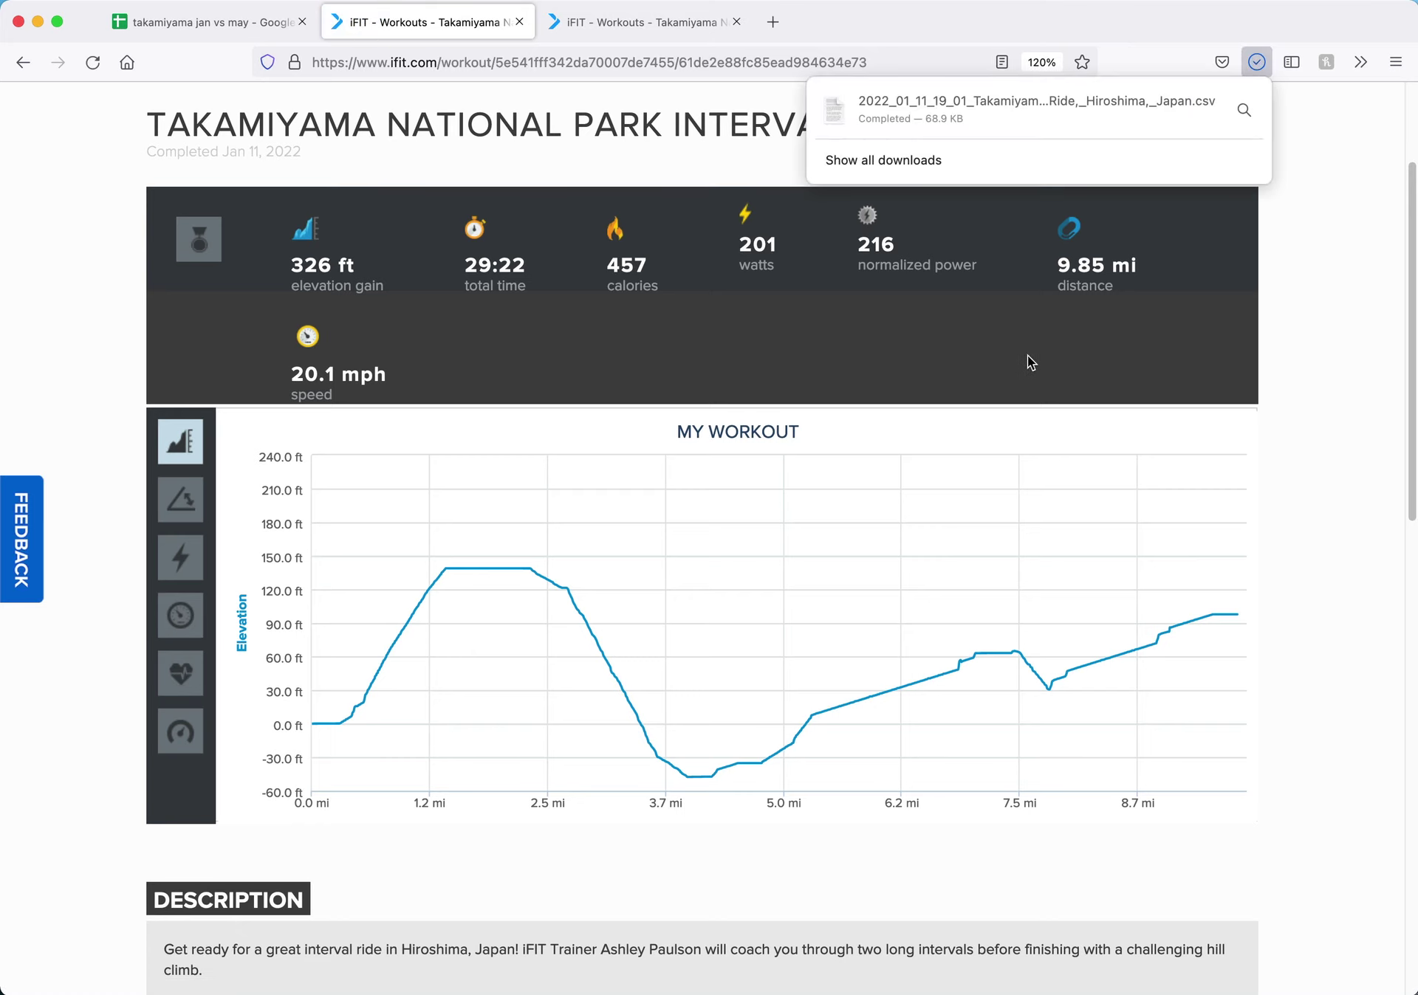
- Export the May 11 ride as a CSV with incline, then check both downloads
{"action": "left_click", "coordinate": [598, 23]}
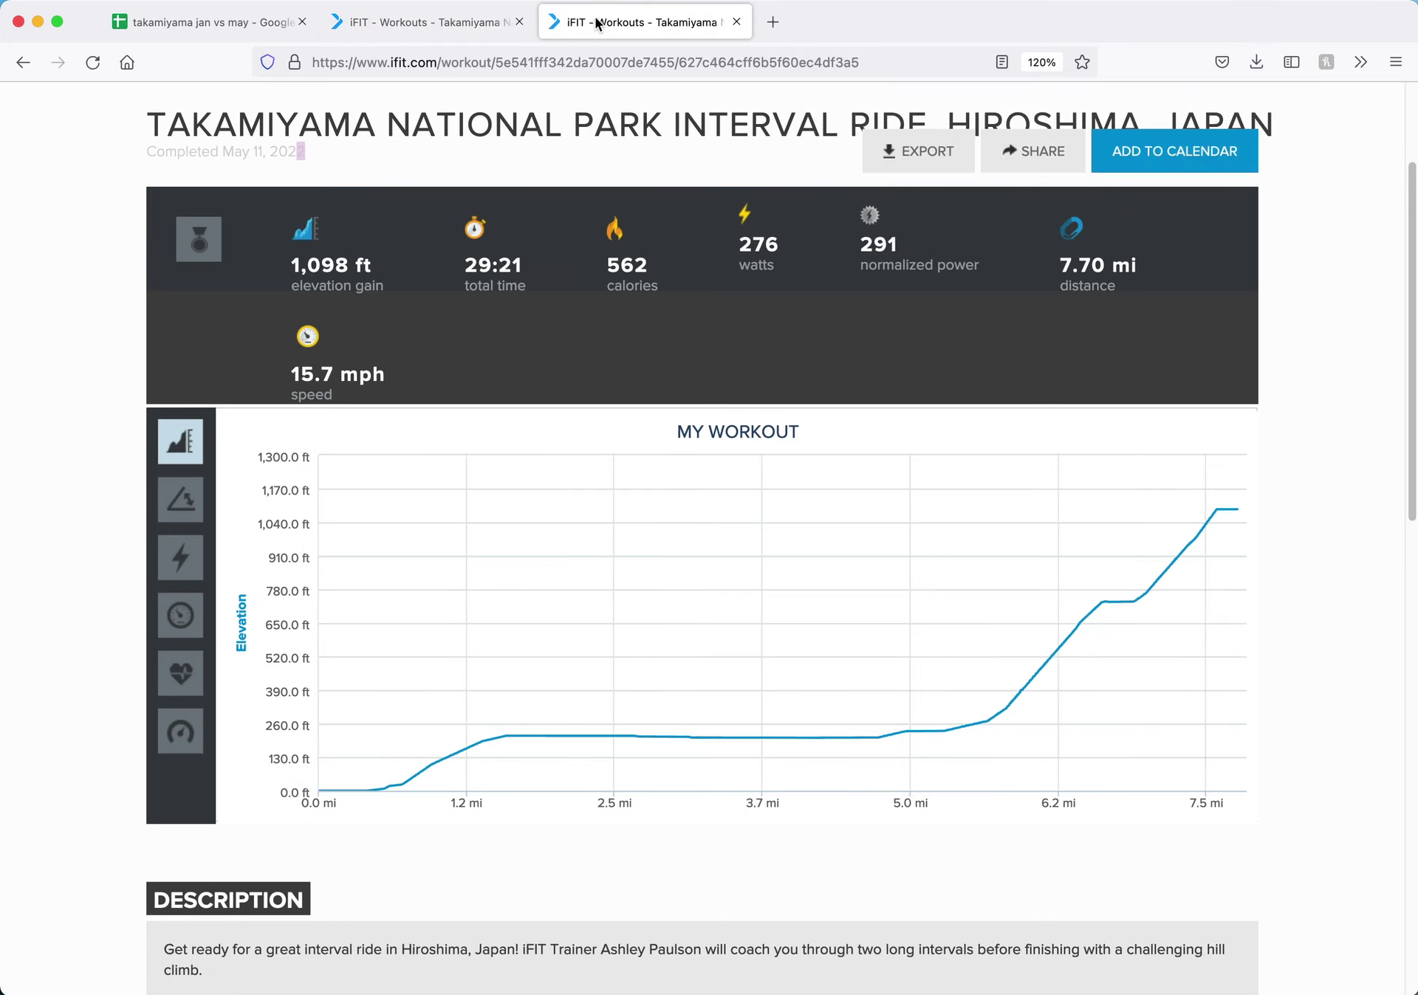
{"action": "triple_click", "coordinate": [232, 152]}
{"action": "left_click", "coordinate": [916, 150]}
{"action": "left_click", "coordinate": [913, 255]}
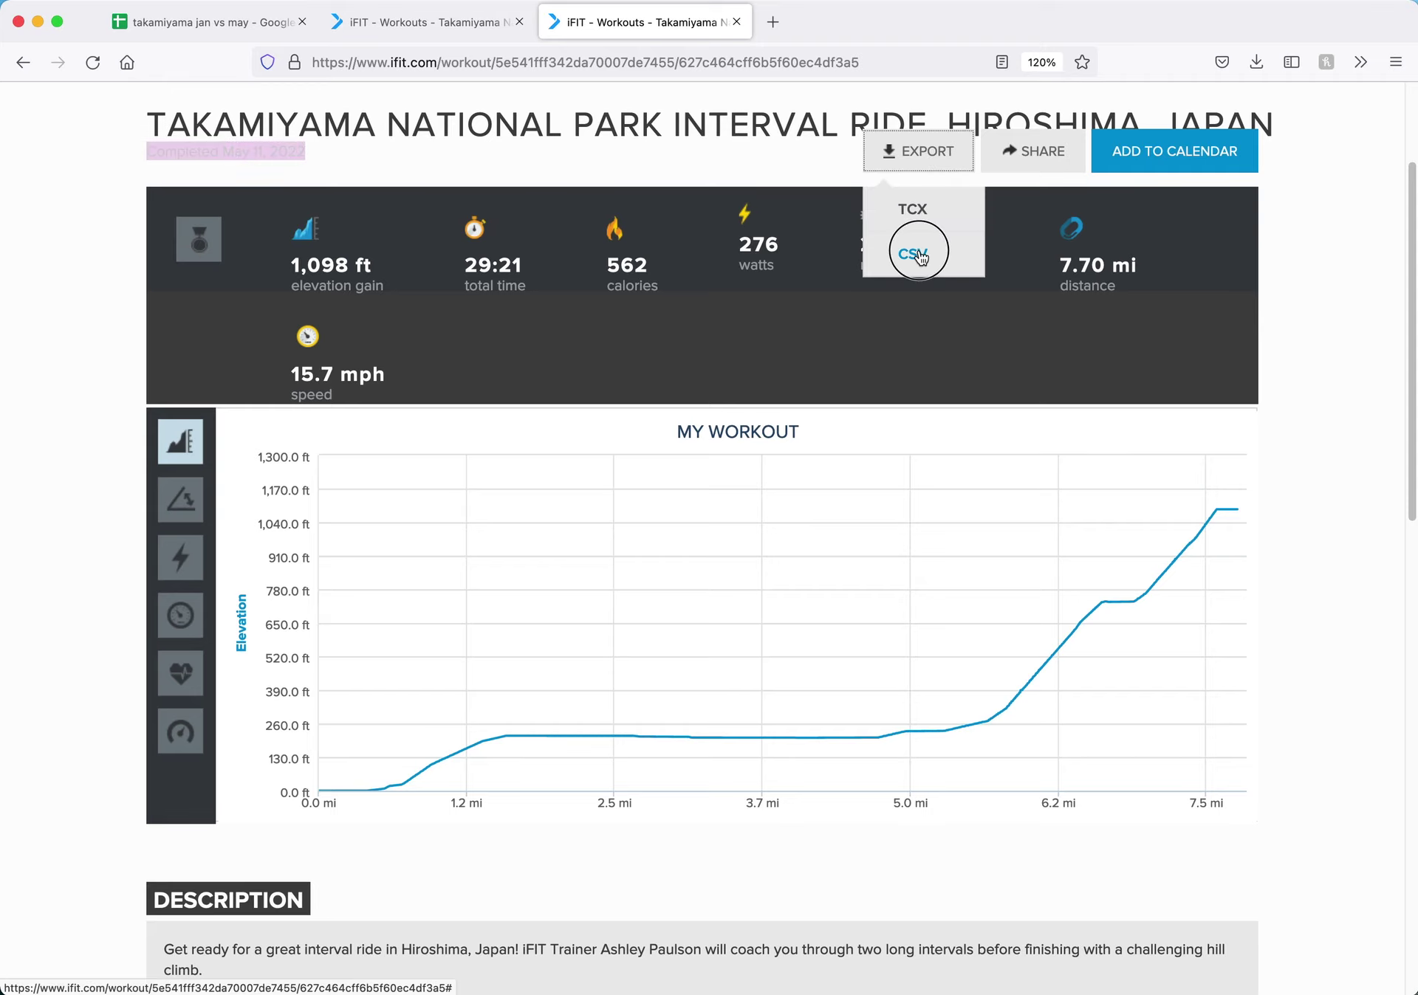
{"action": "left_click", "coordinate": [1088, 362]}
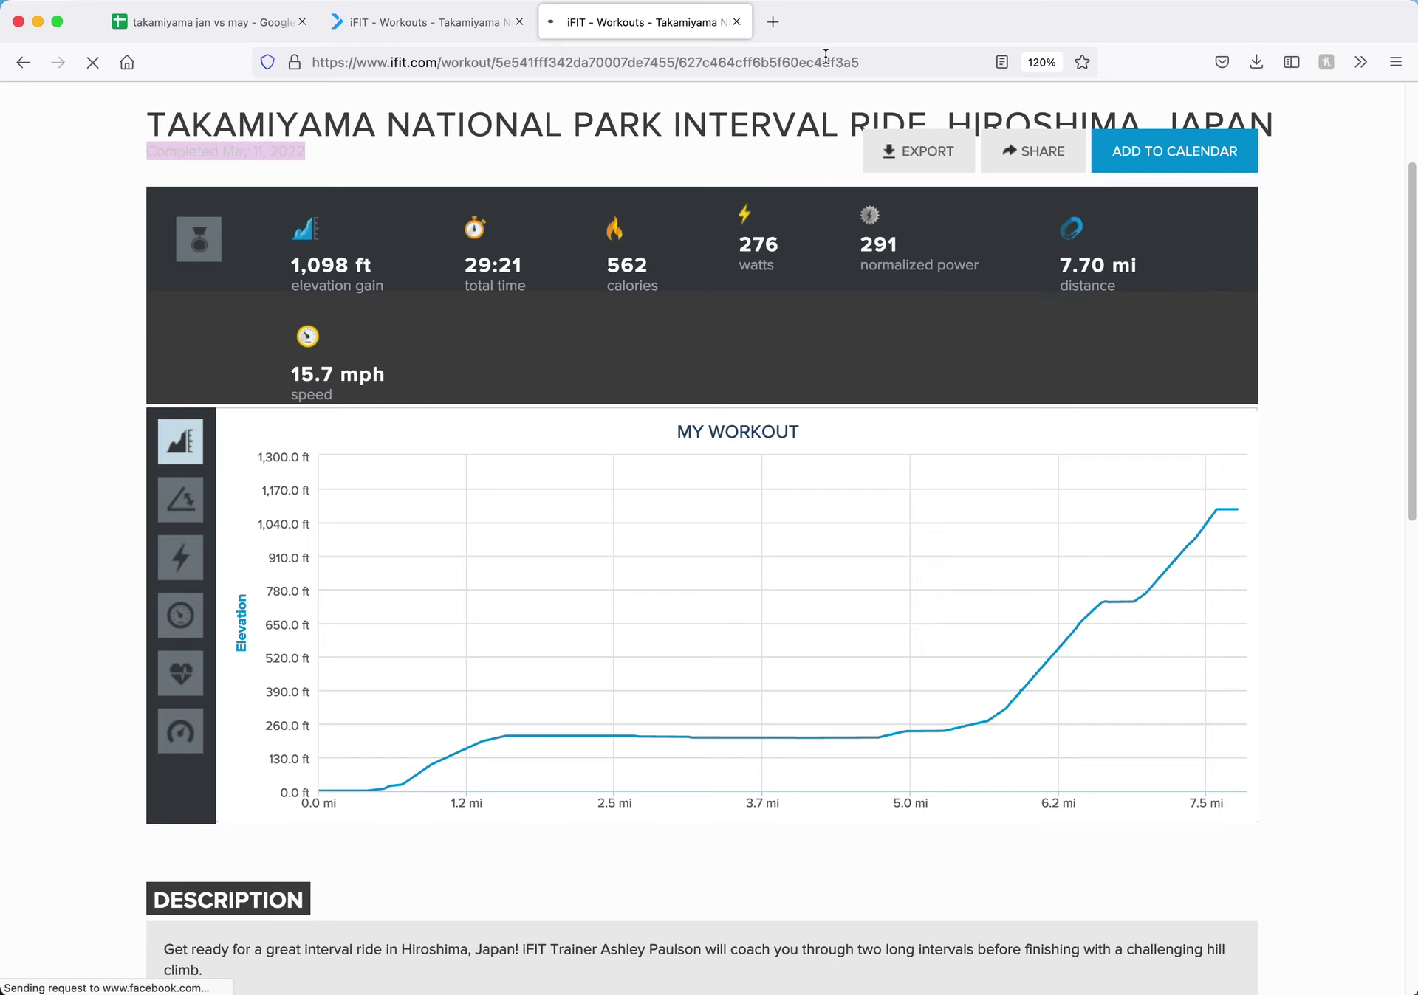
{"action": "left_click", "coordinate": [1260, 67]}
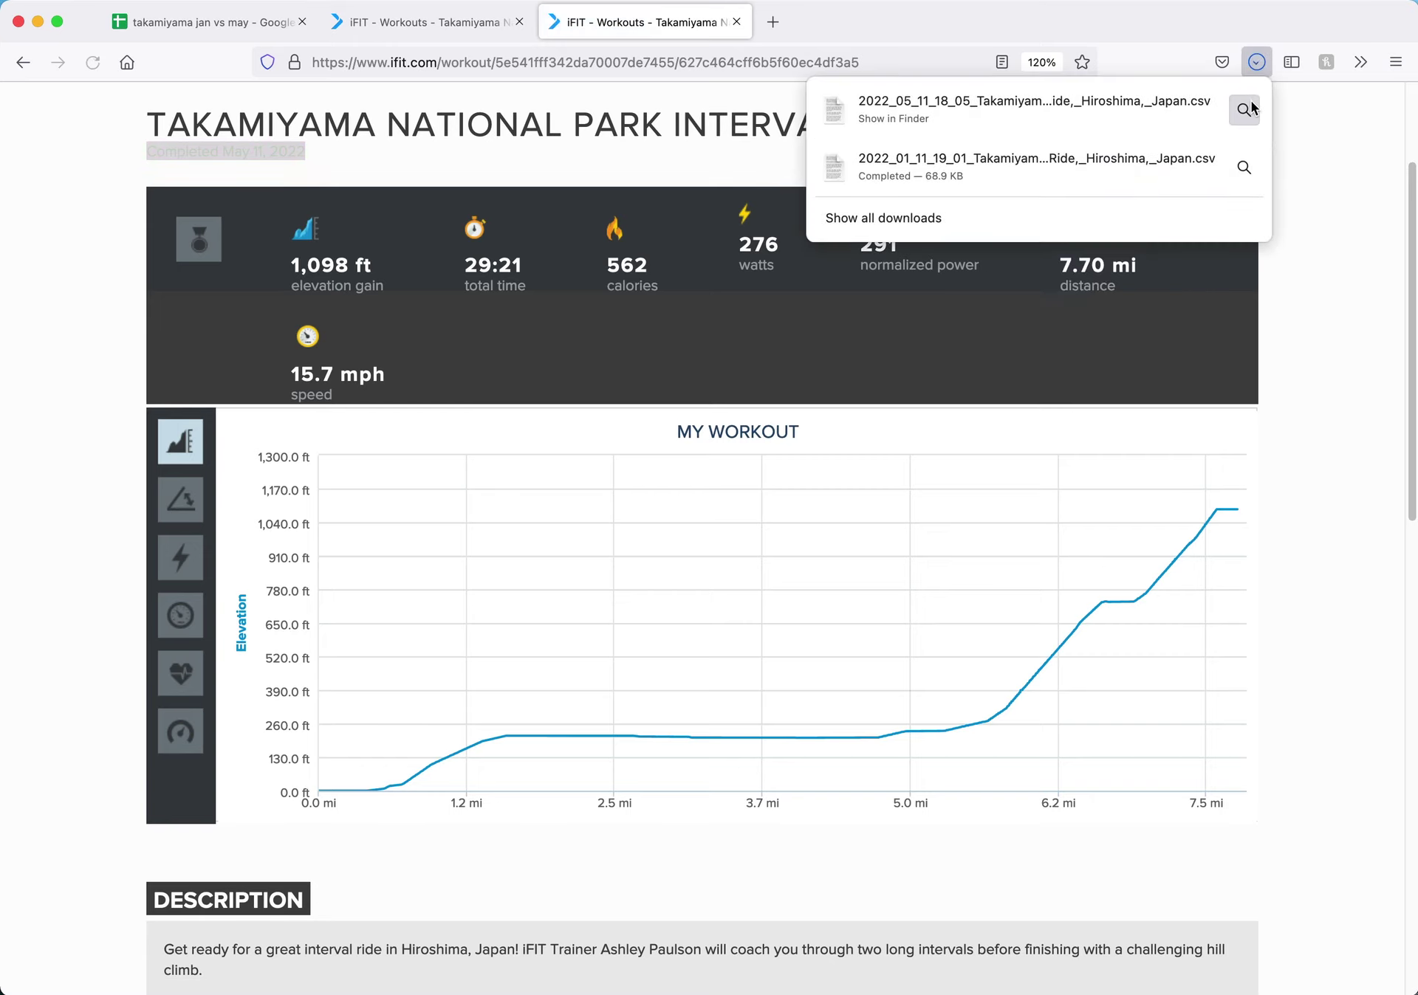
{"action": "left_click", "coordinate": [260, 25]}
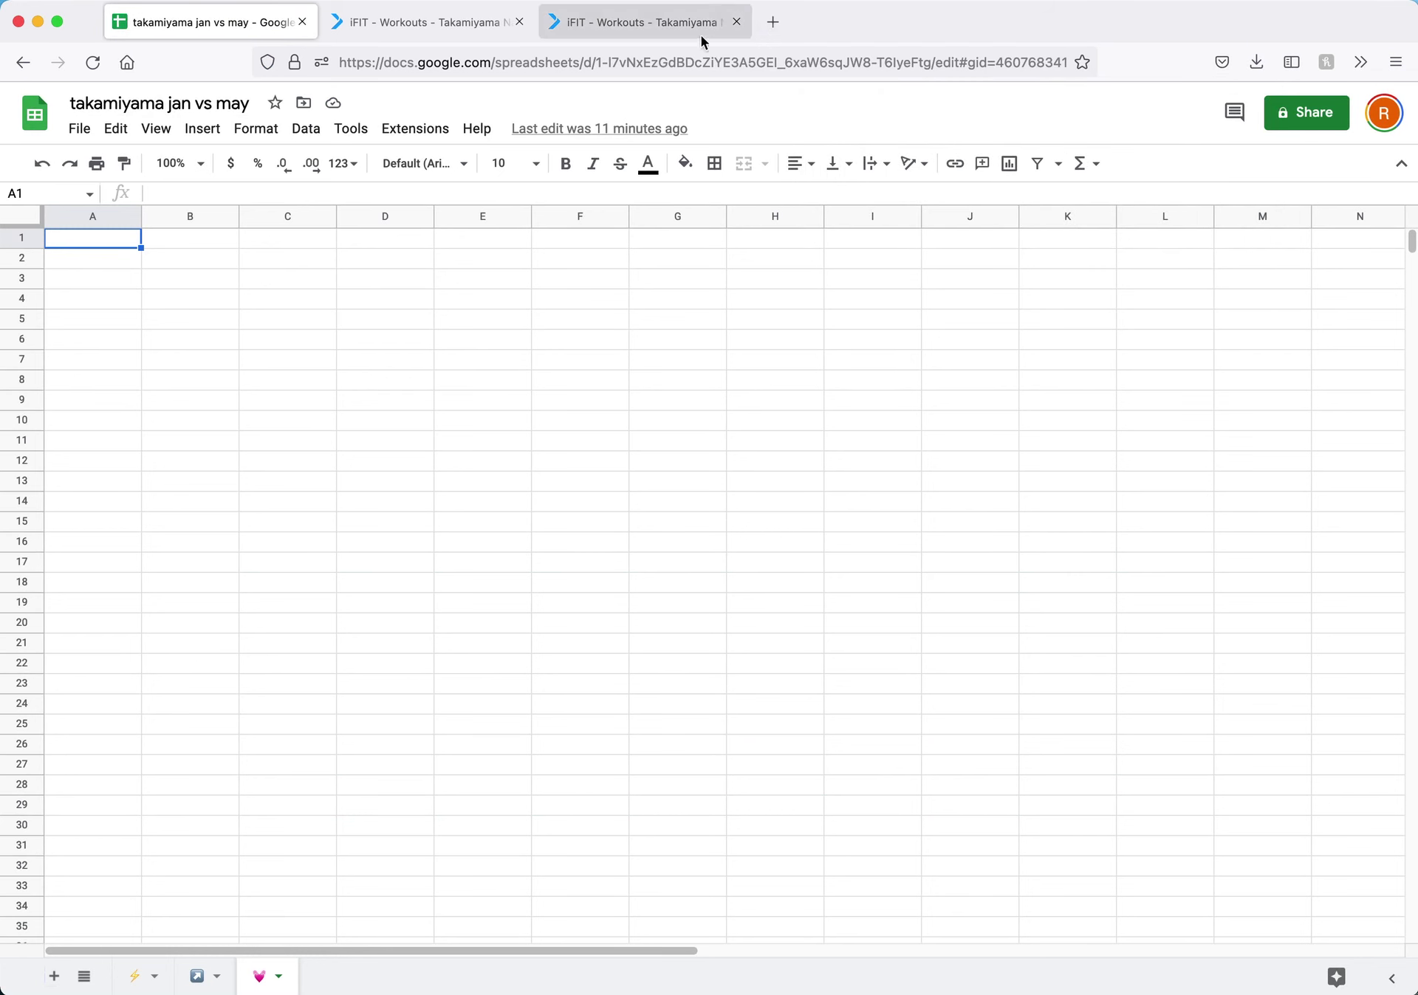
{"action": "left_click", "coordinate": [773, 23]}
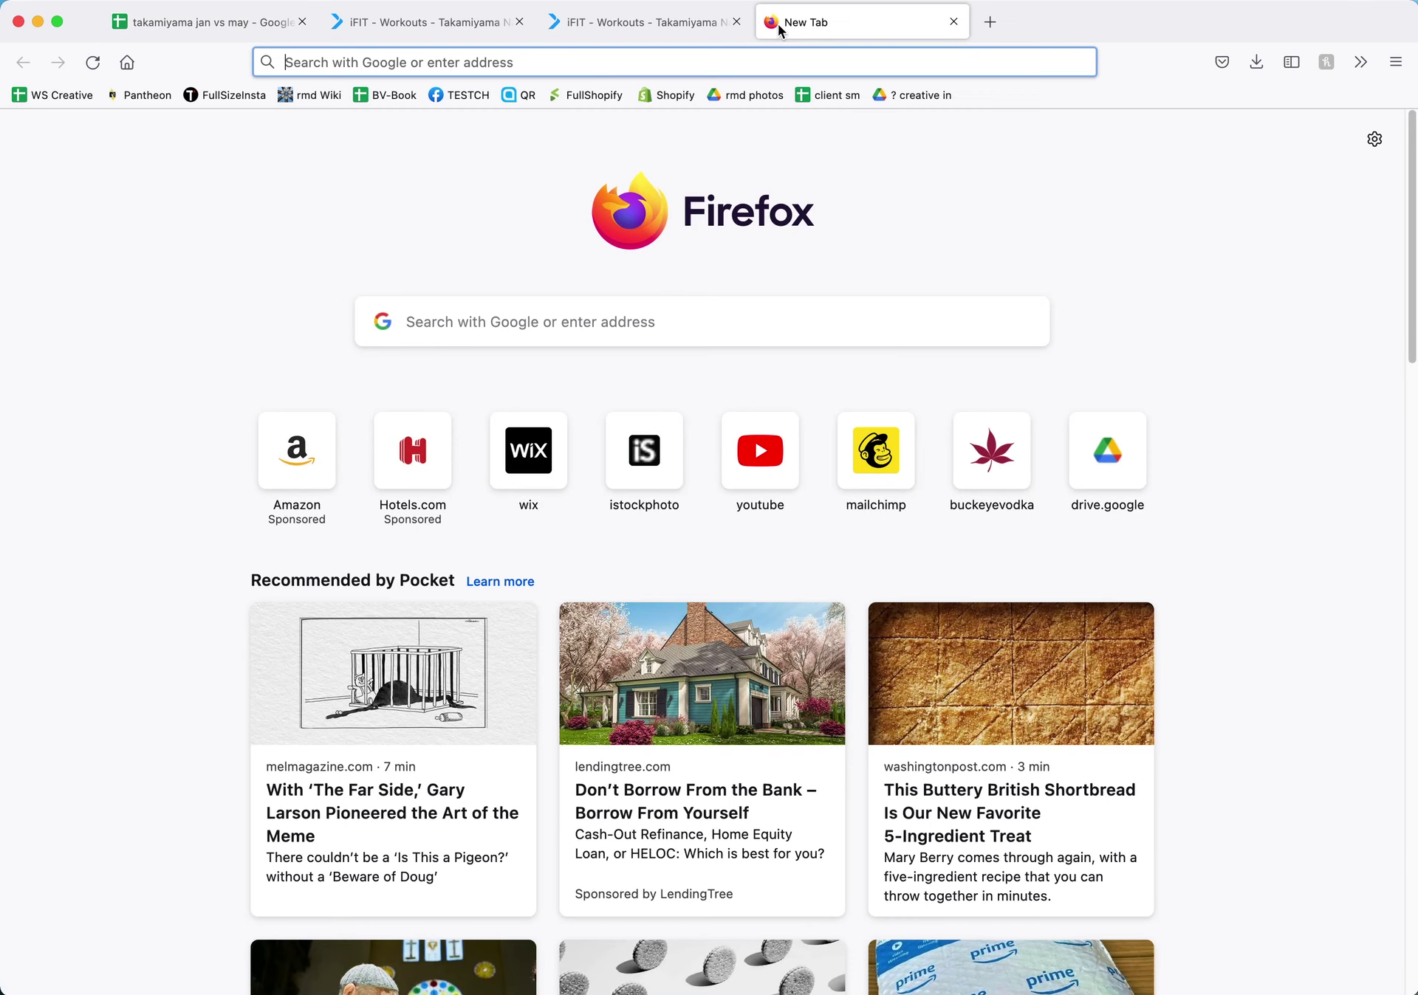
{"action": "left_click", "coordinate": [642, 319]}
{"action": "type", "text": "google sheets"}
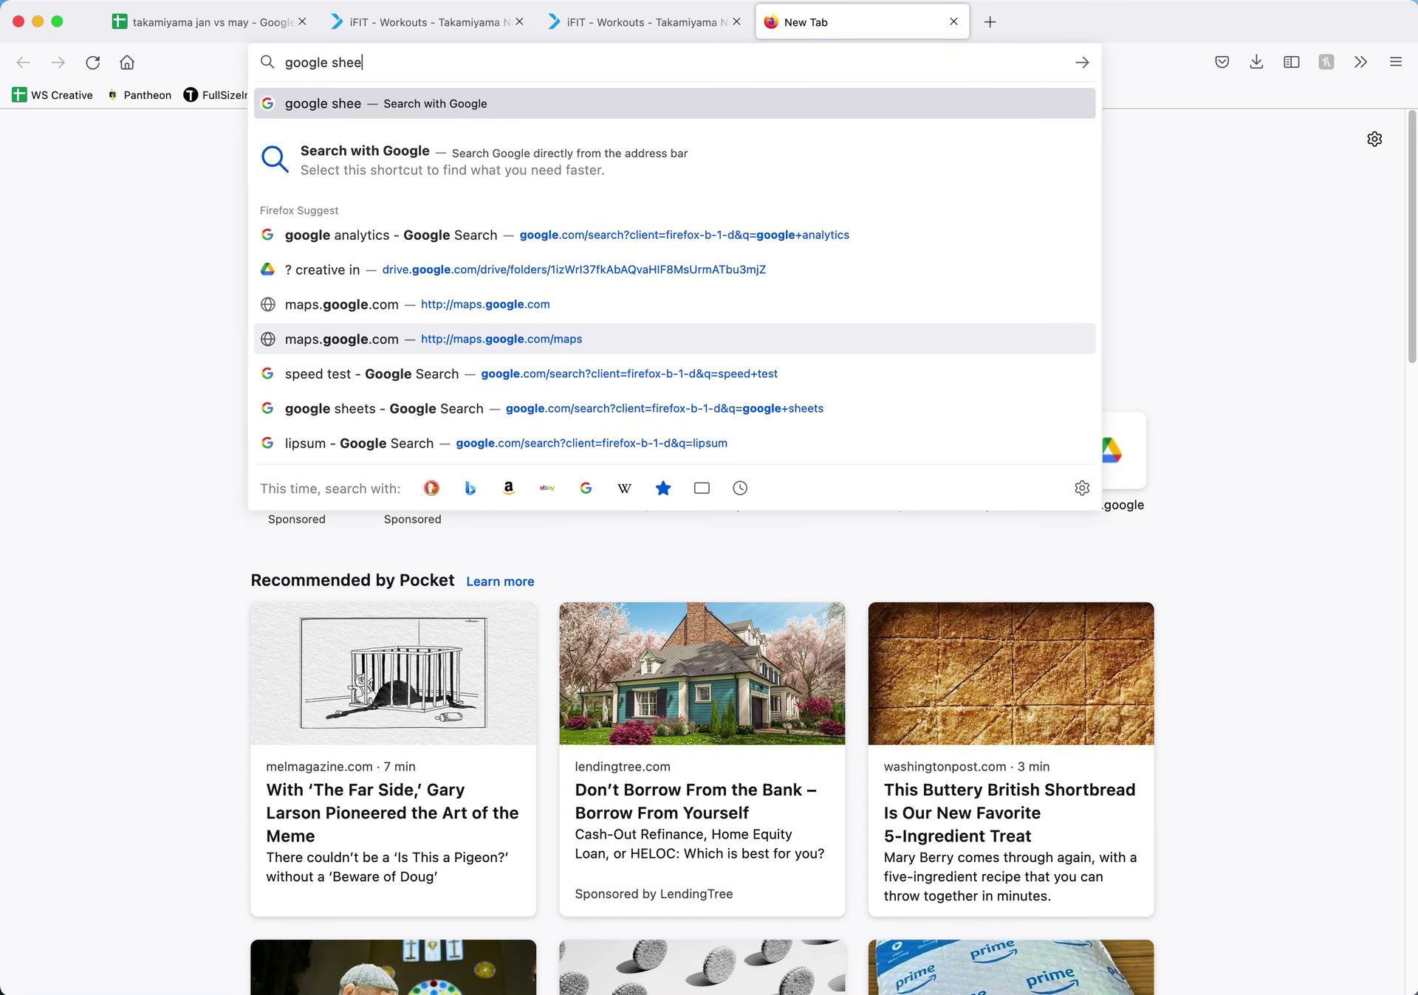
{"action": "key", "text": "Return"}
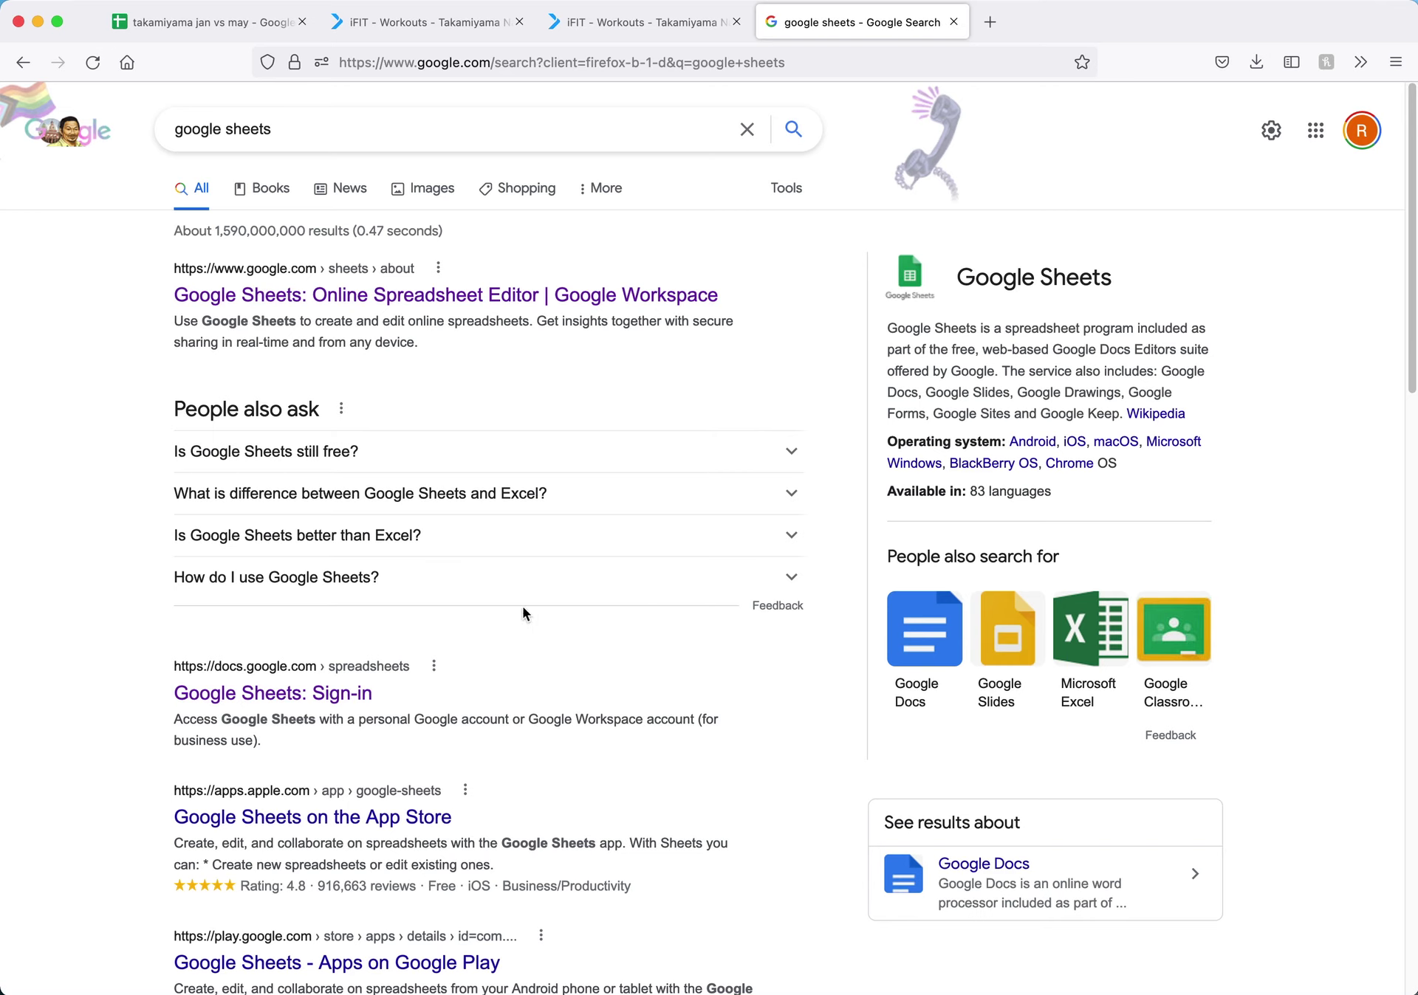
{"action": "left_click", "coordinate": [460, 295]}
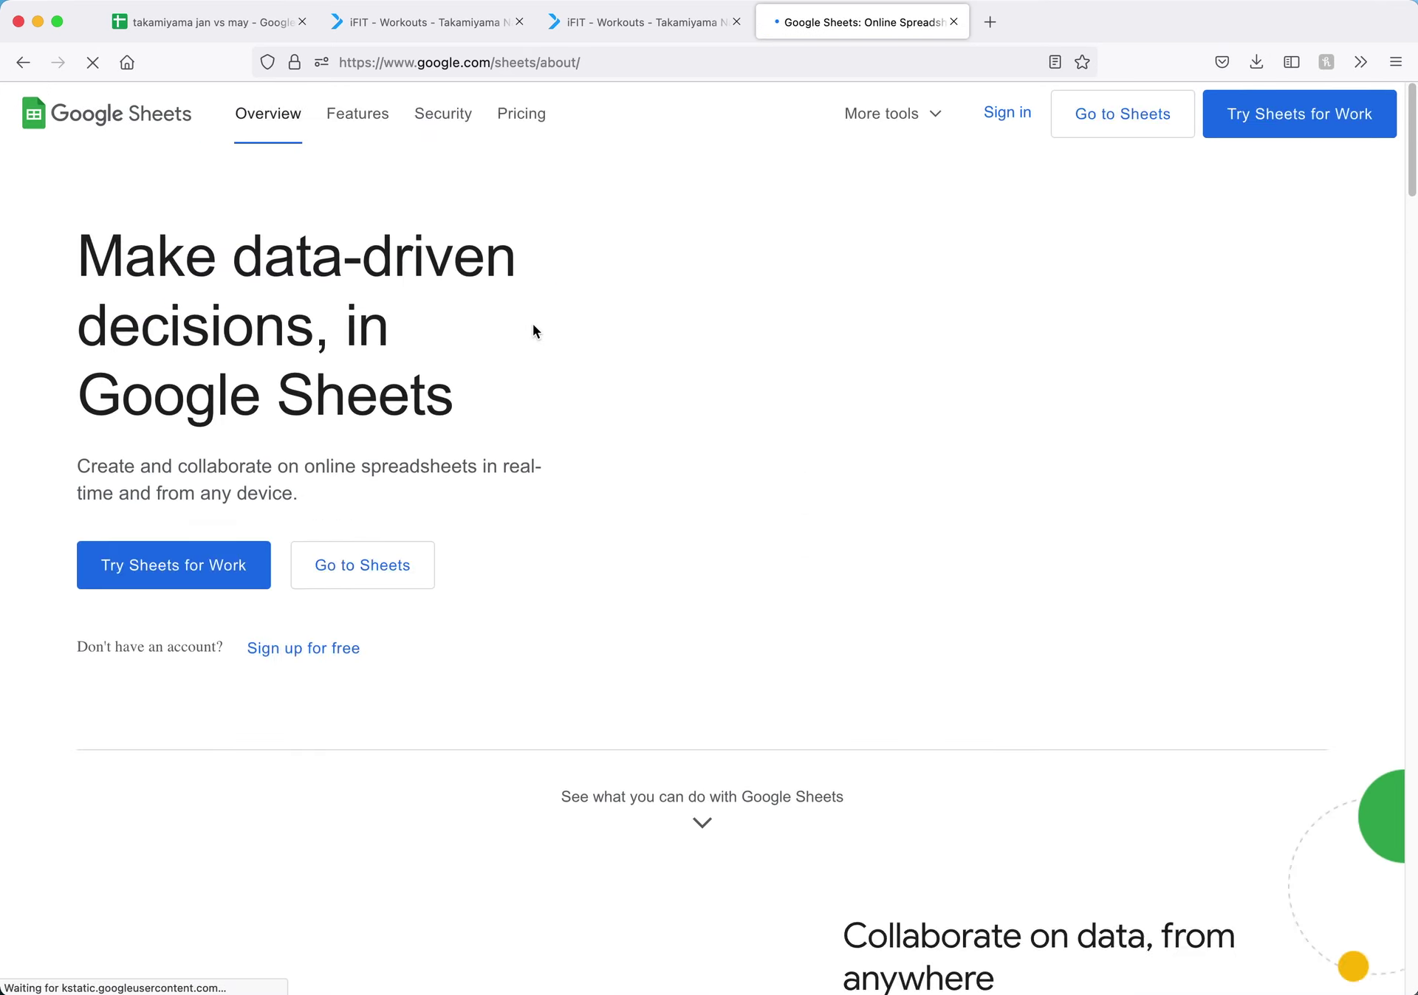
{"action": "left_click", "coordinate": [386, 597]}
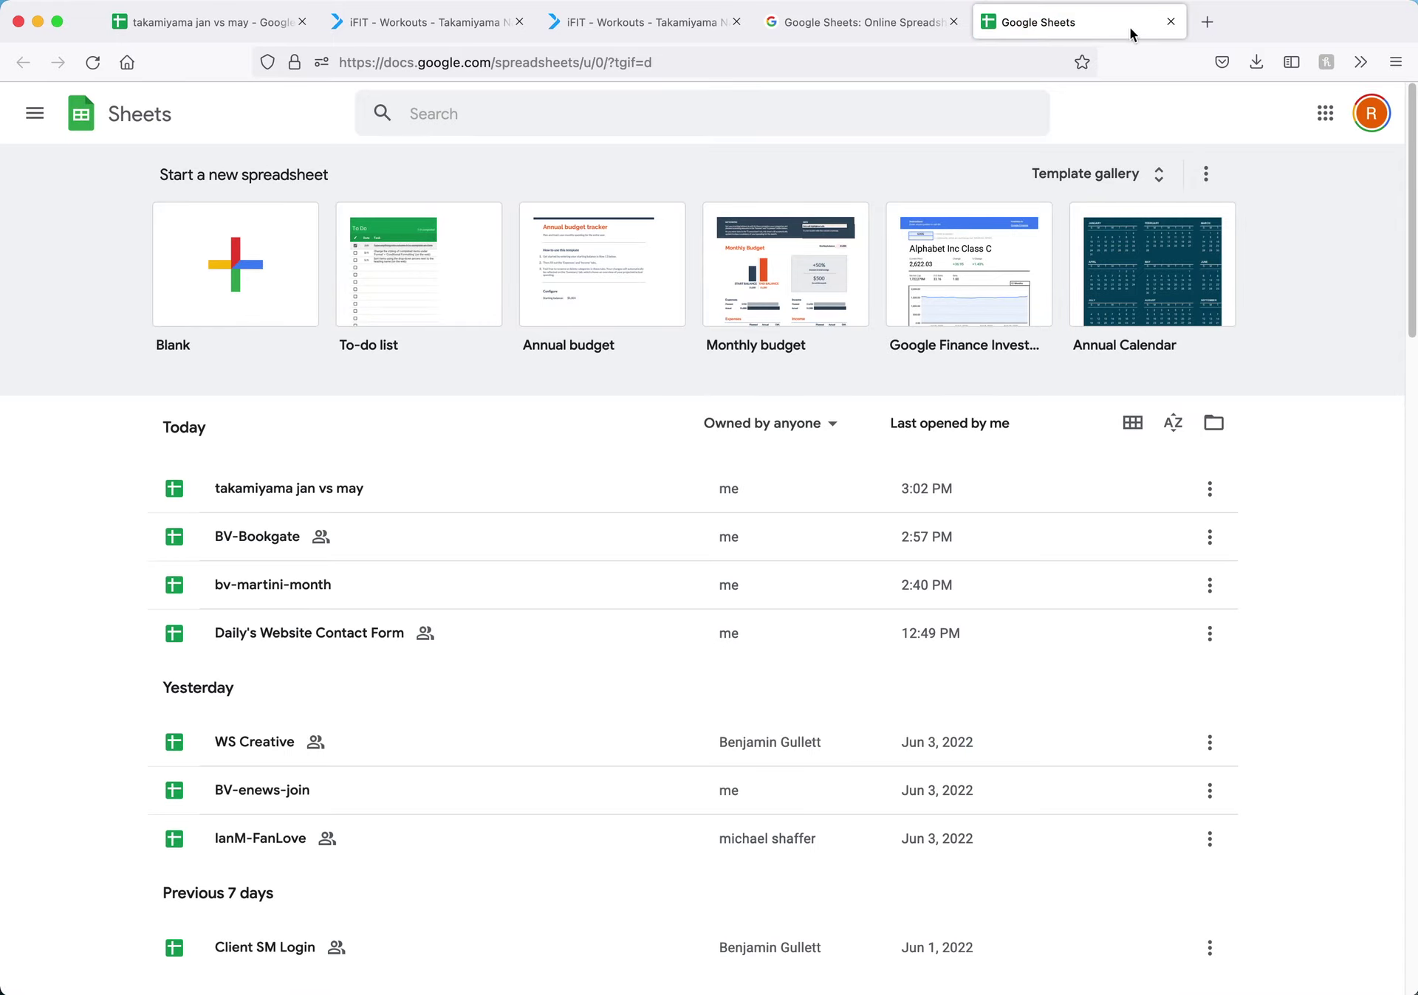
{"action": "left_click", "coordinate": [1171, 21]}
{"action": "left_click", "coordinate": [954, 21]}
{"action": "left_click", "coordinate": [224, 25]}
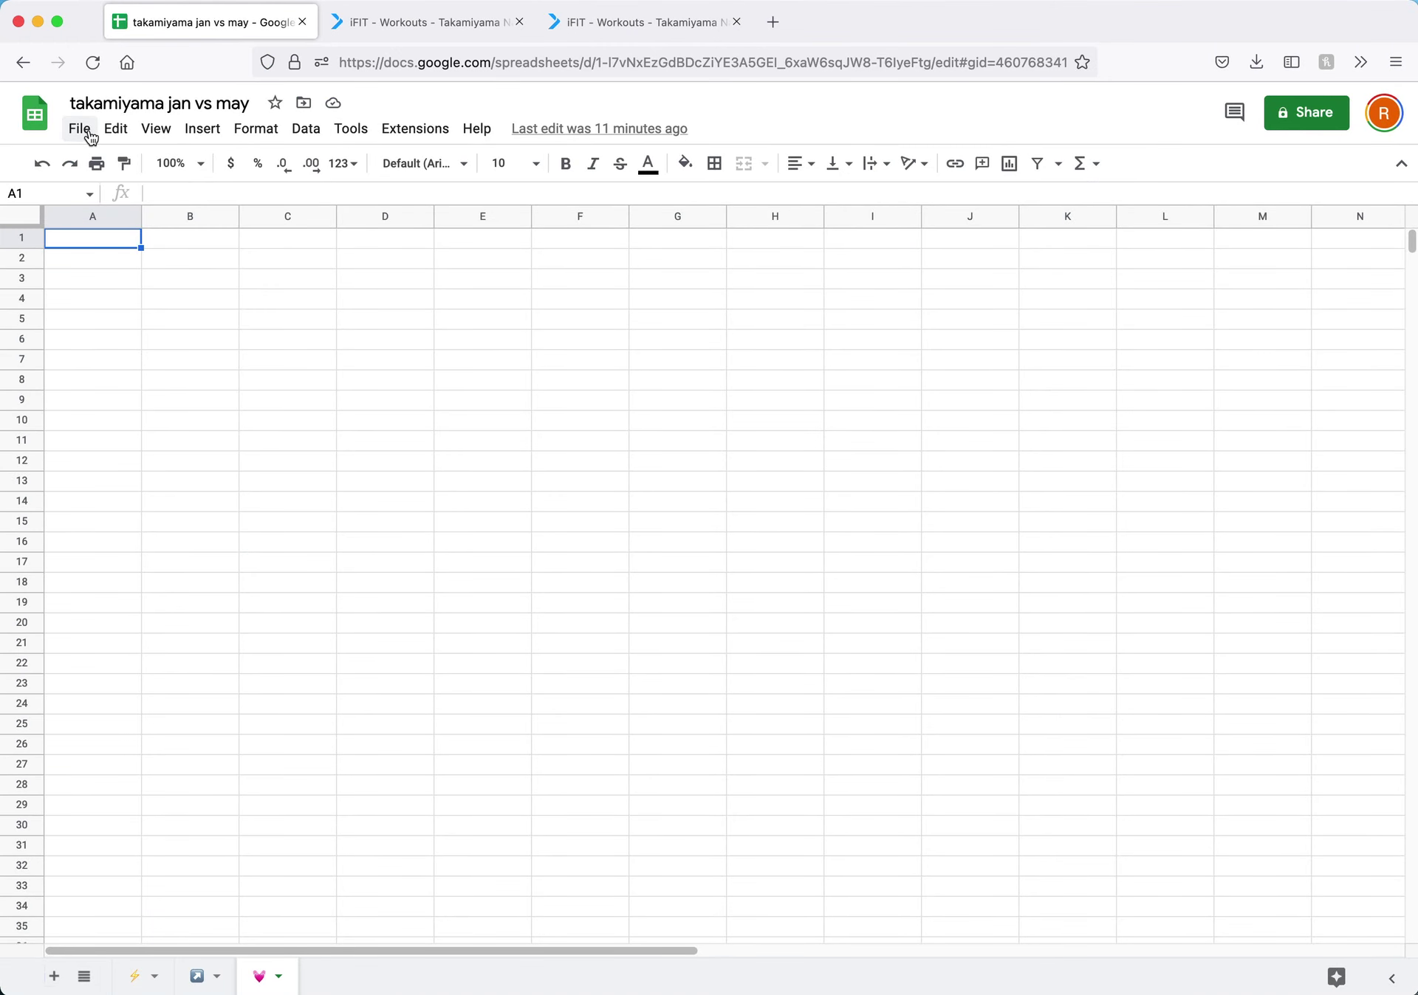
- Upload the 2022_01_11 ride CSV from Downloads through File > Import
{"action": "left_click", "coordinate": [1224, 63]}
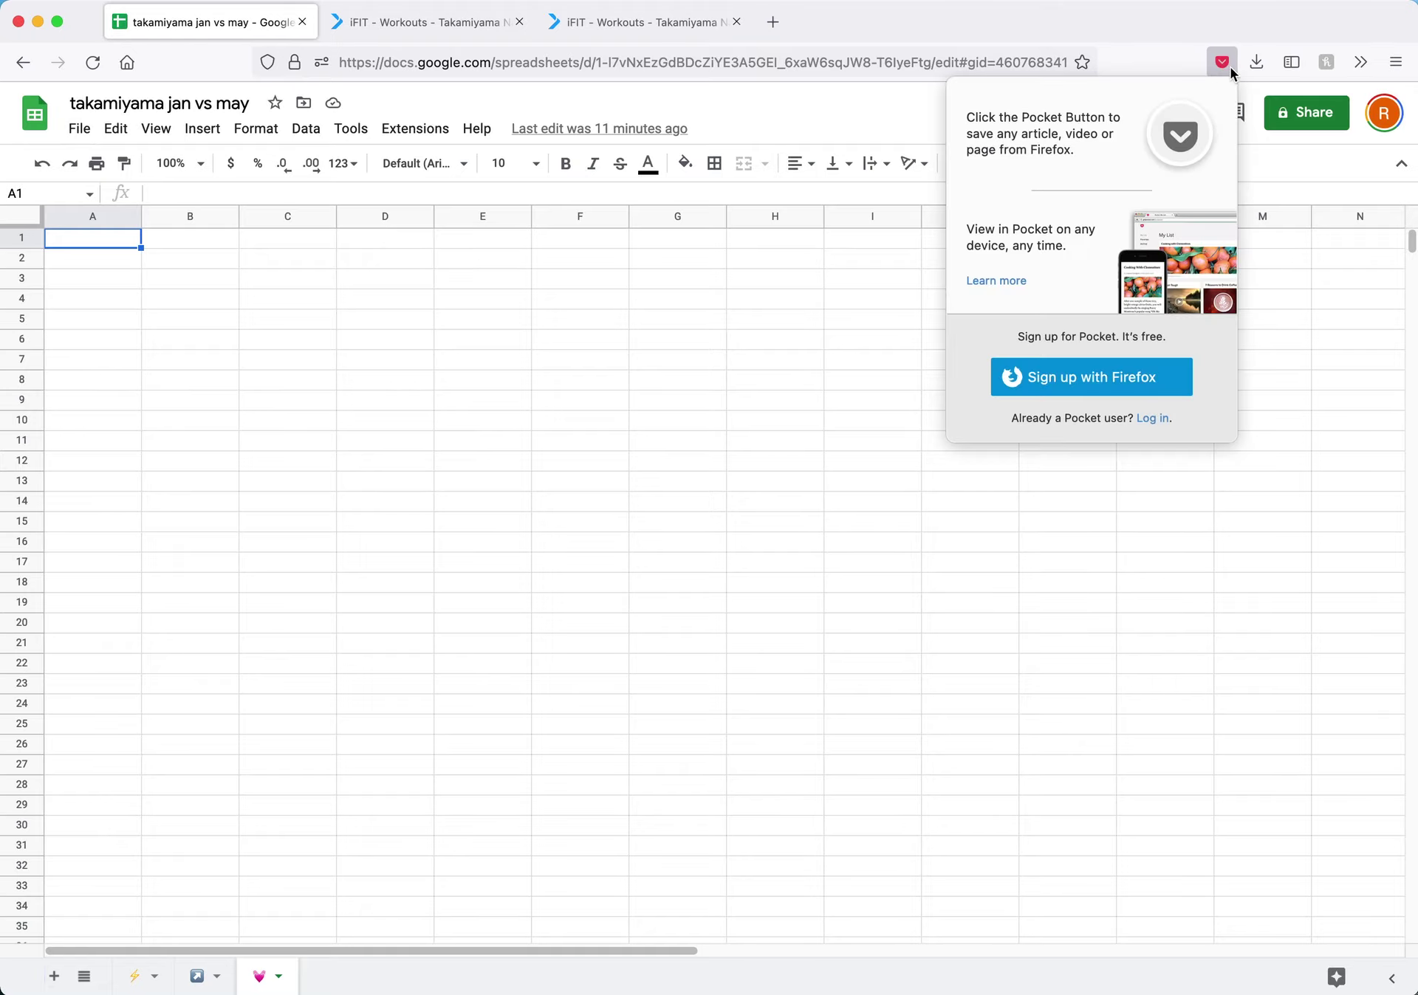
{"action": "left_click", "coordinate": [1256, 63]}
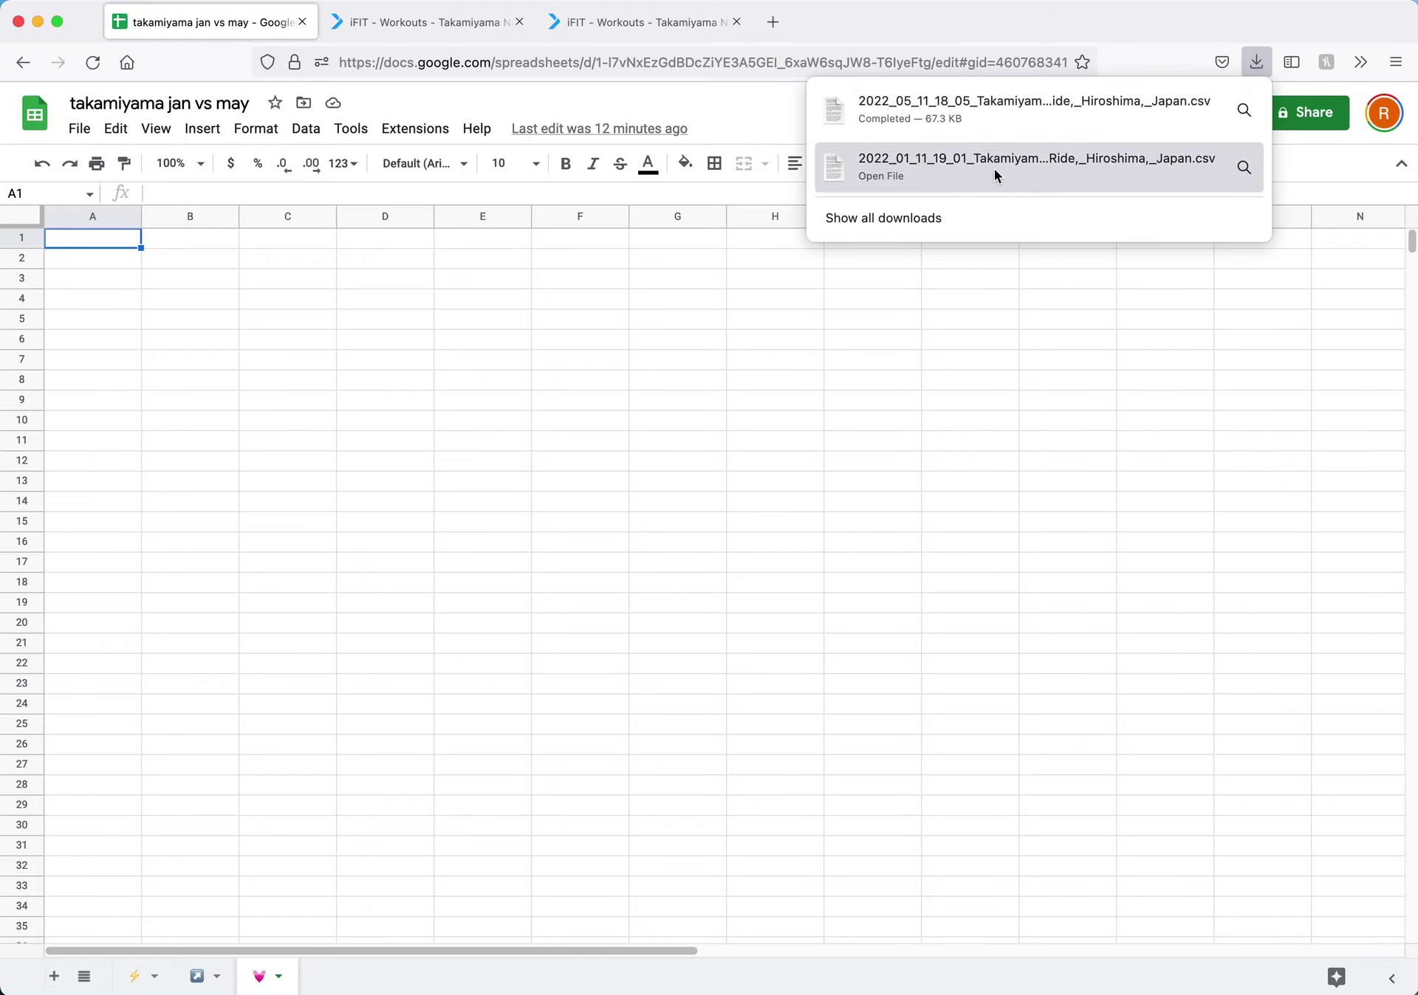
{"action": "left_click", "coordinate": [79, 130]}
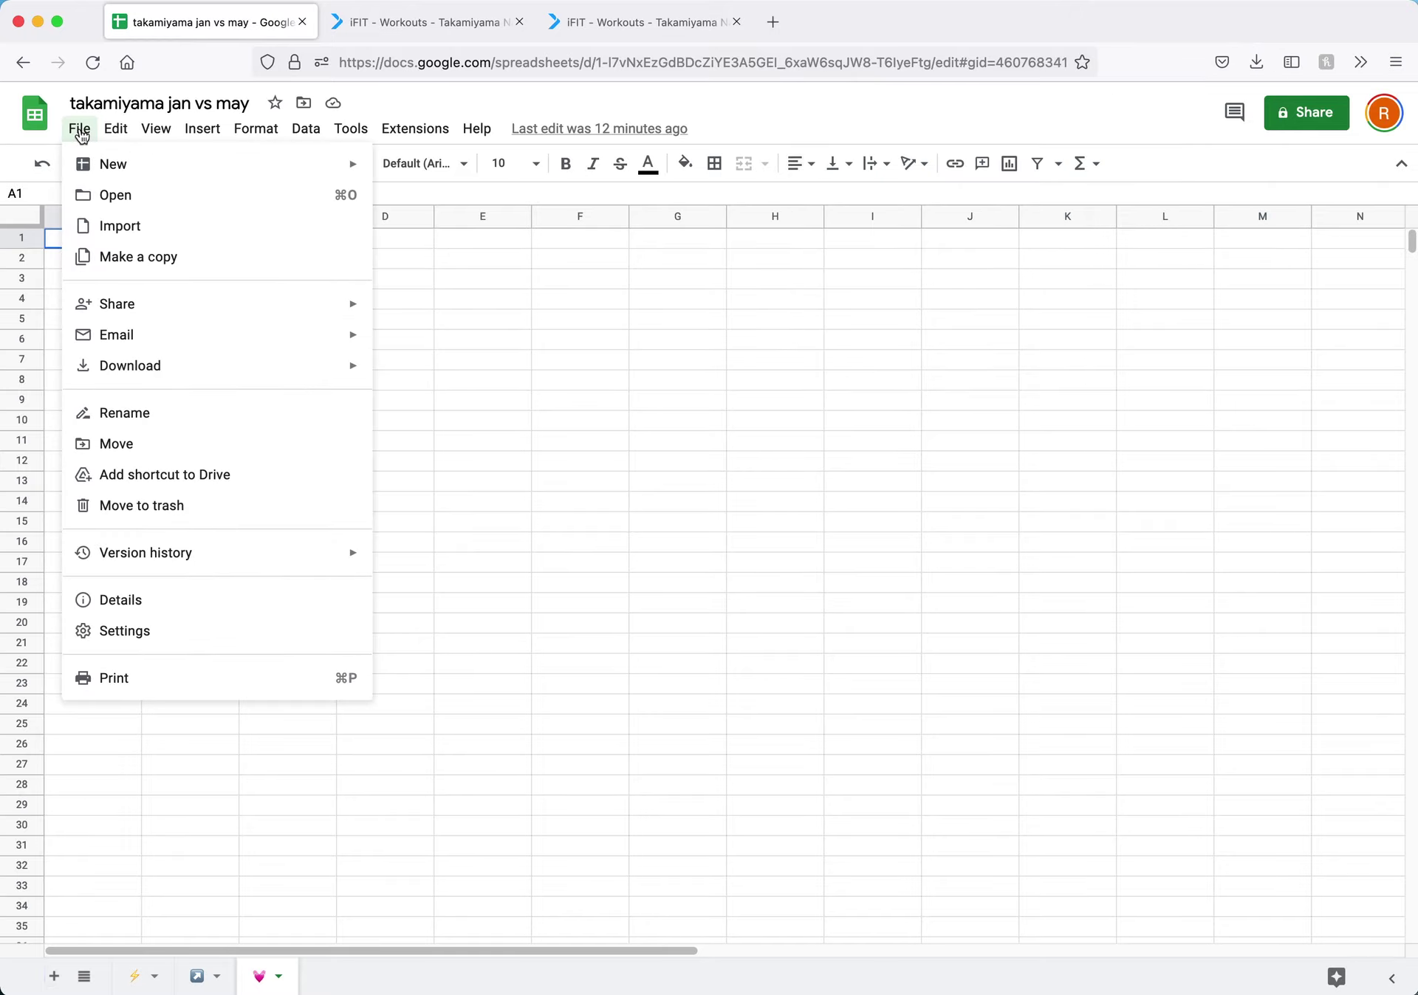
{"action": "mouse_move", "coordinate": [152, 369]}
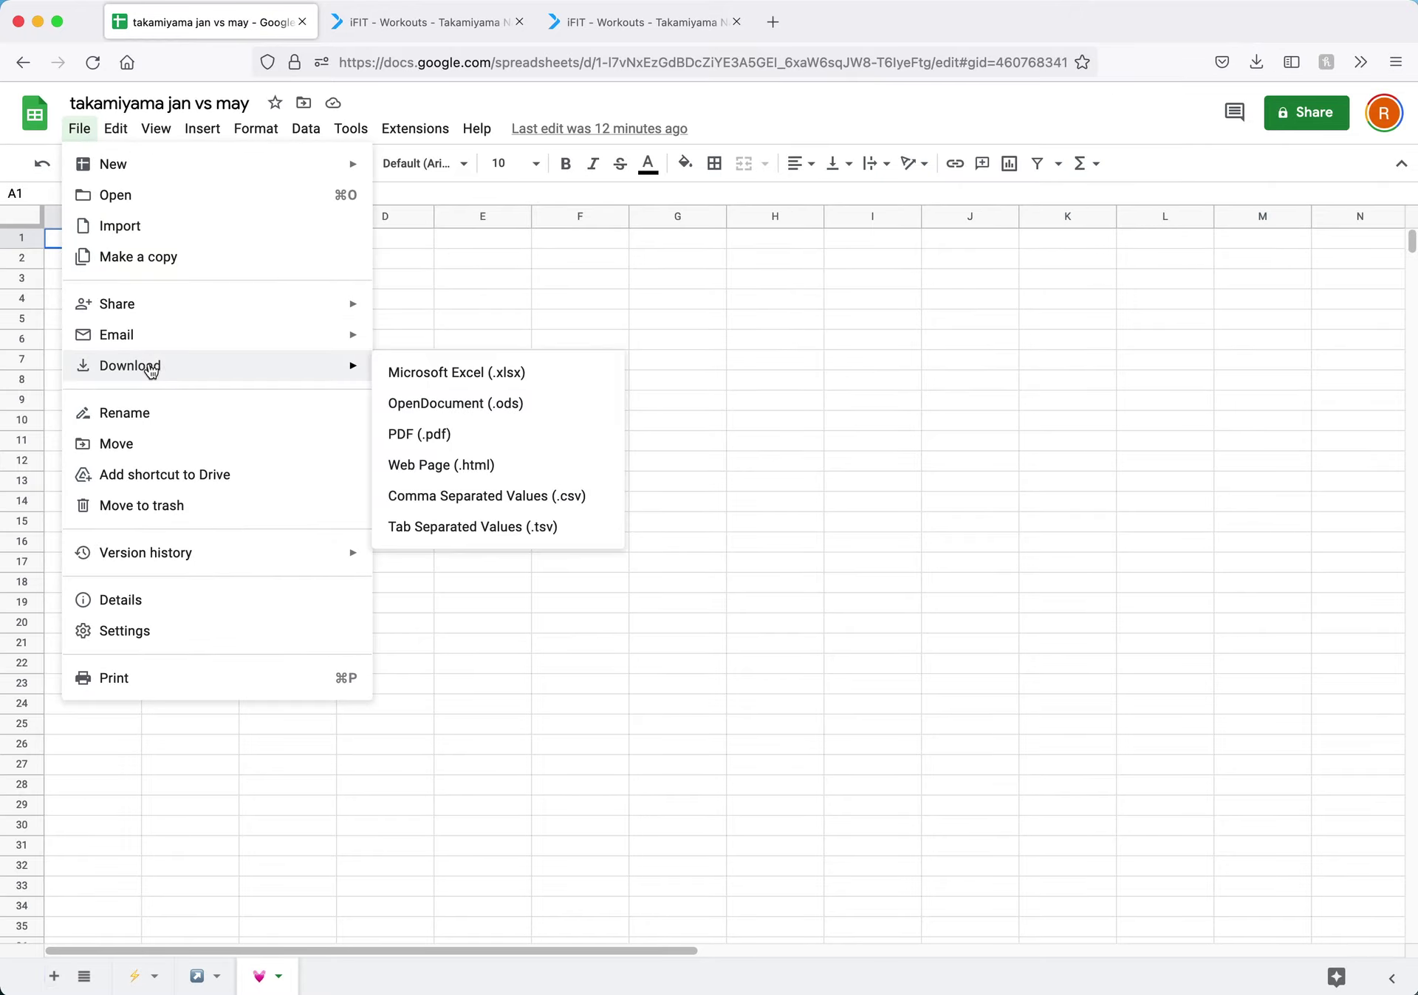
{"action": "left_click", "coordinate": [152, 226]}
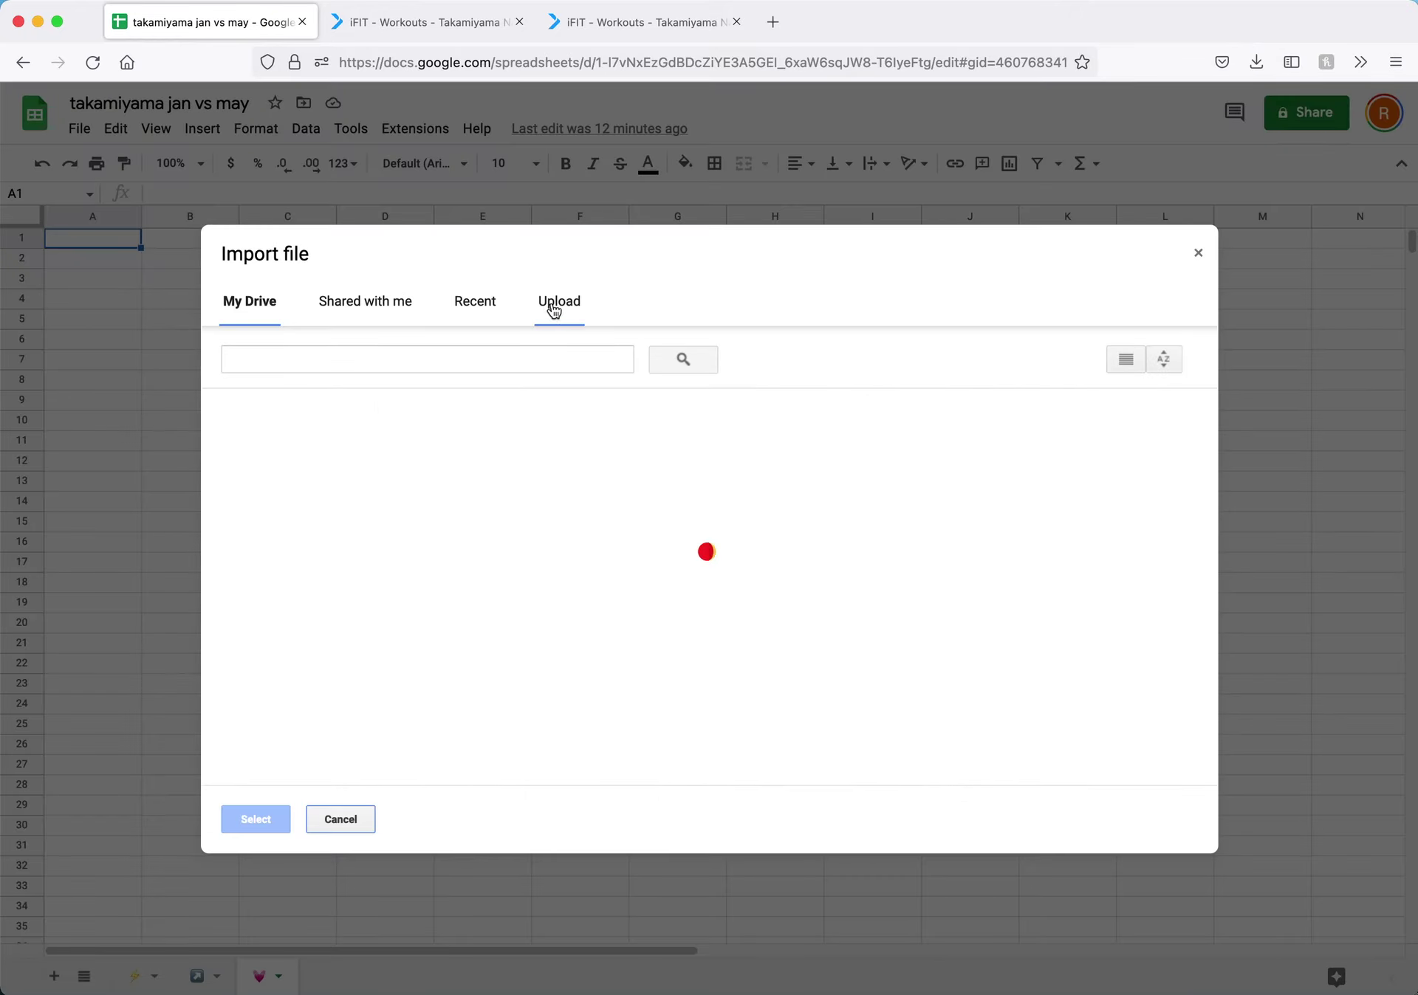
{"action": "left_click", "coordinate": [559, 306]}
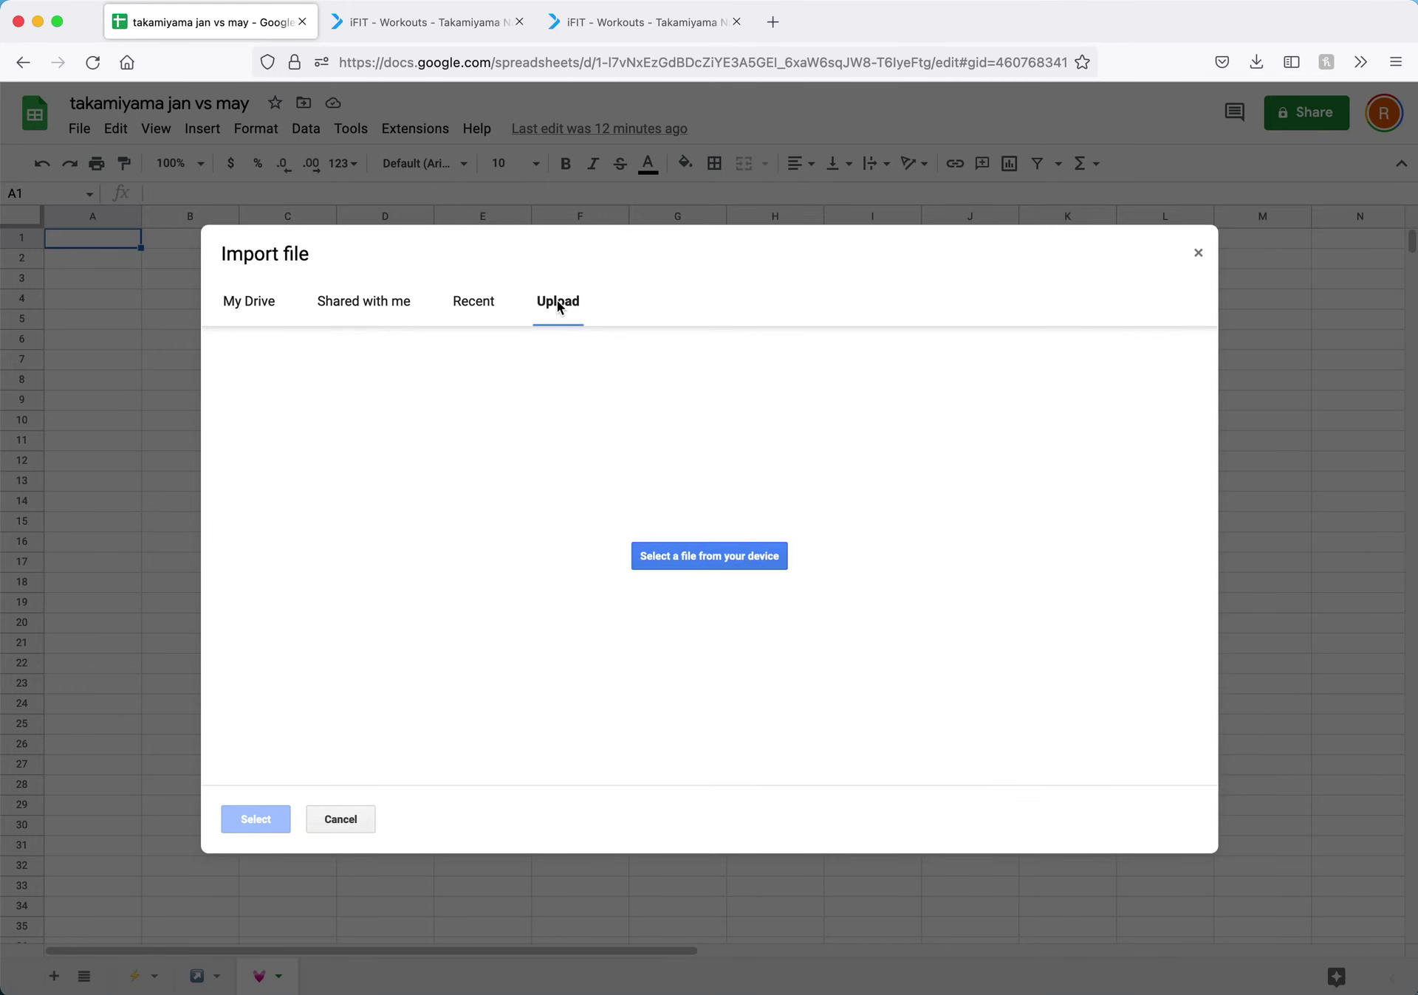
{"action": "left_click", "coordinate": [750, 592]}
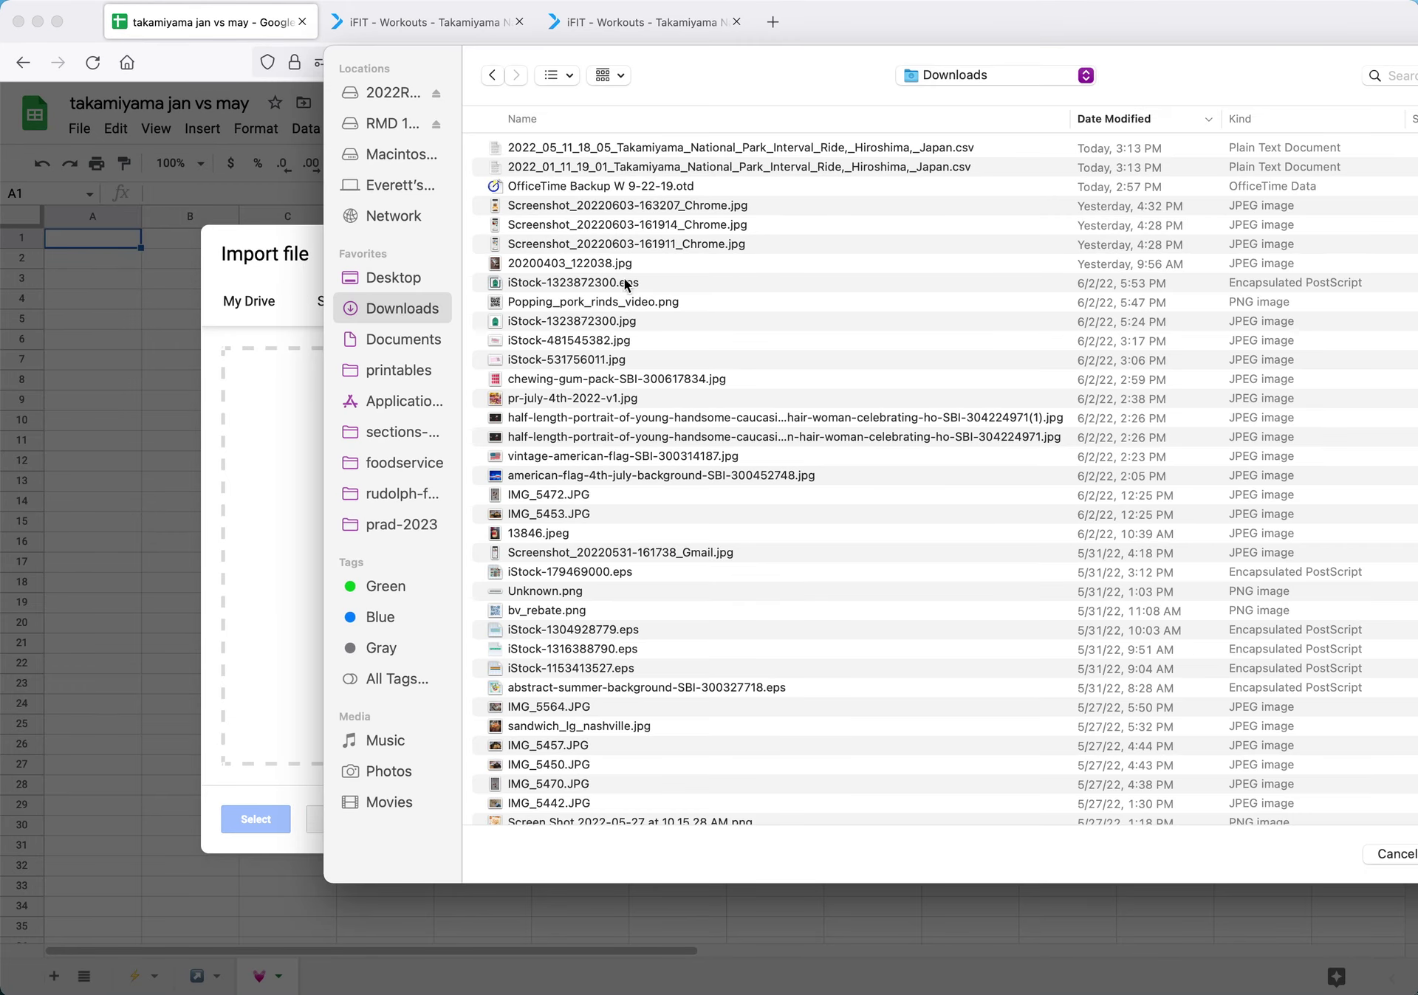
{"action": "left_click", "coordinate": [737, 168]}
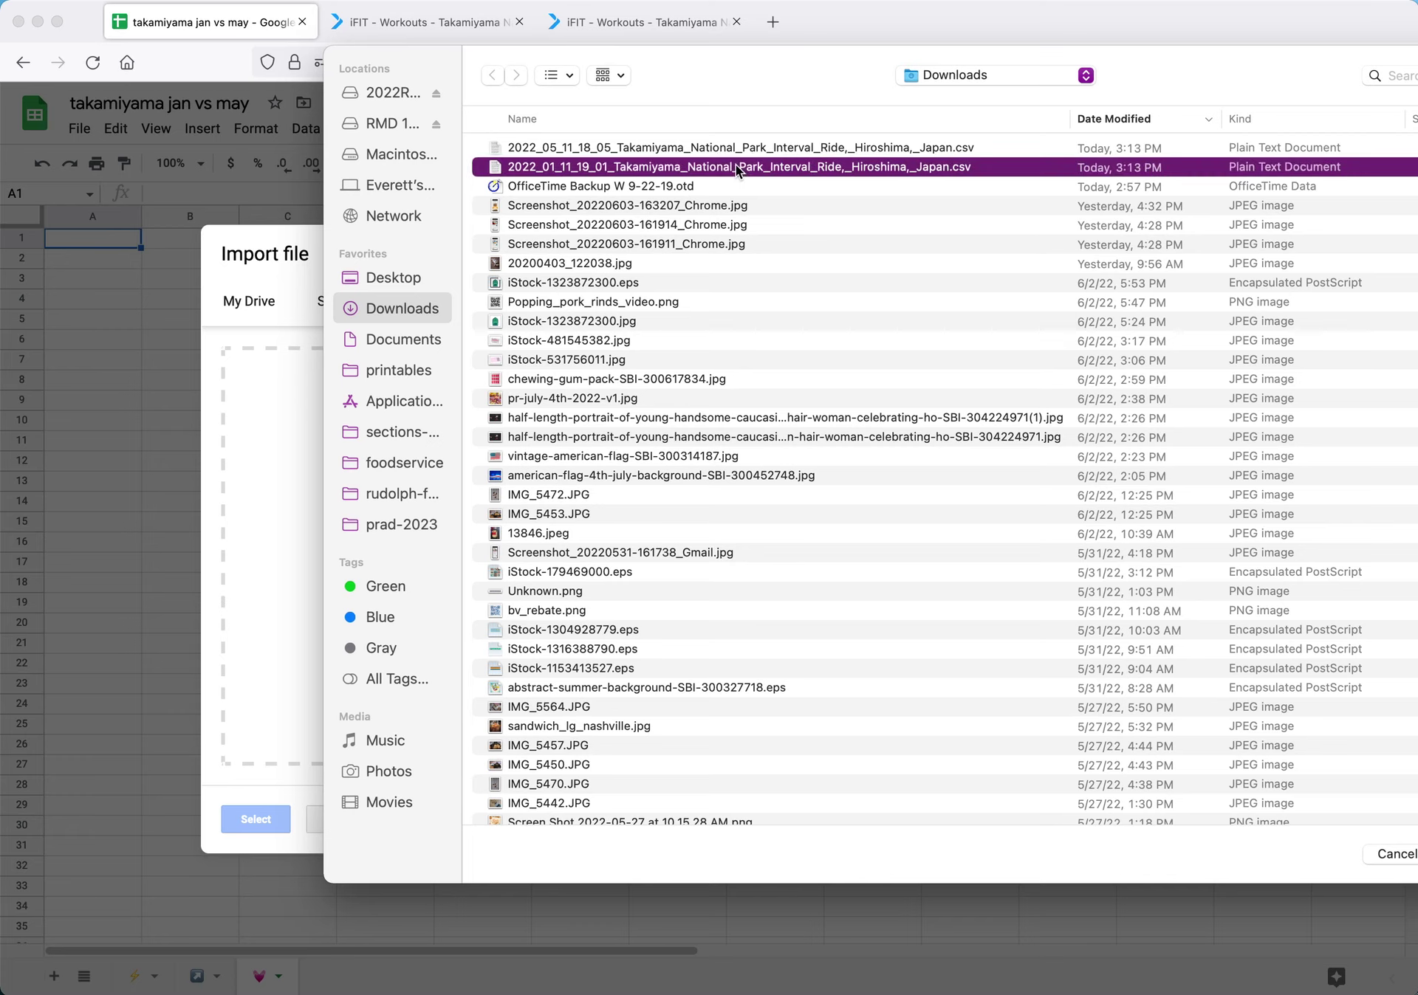
{"action": "double_click", "coordinate": [570, 170]}
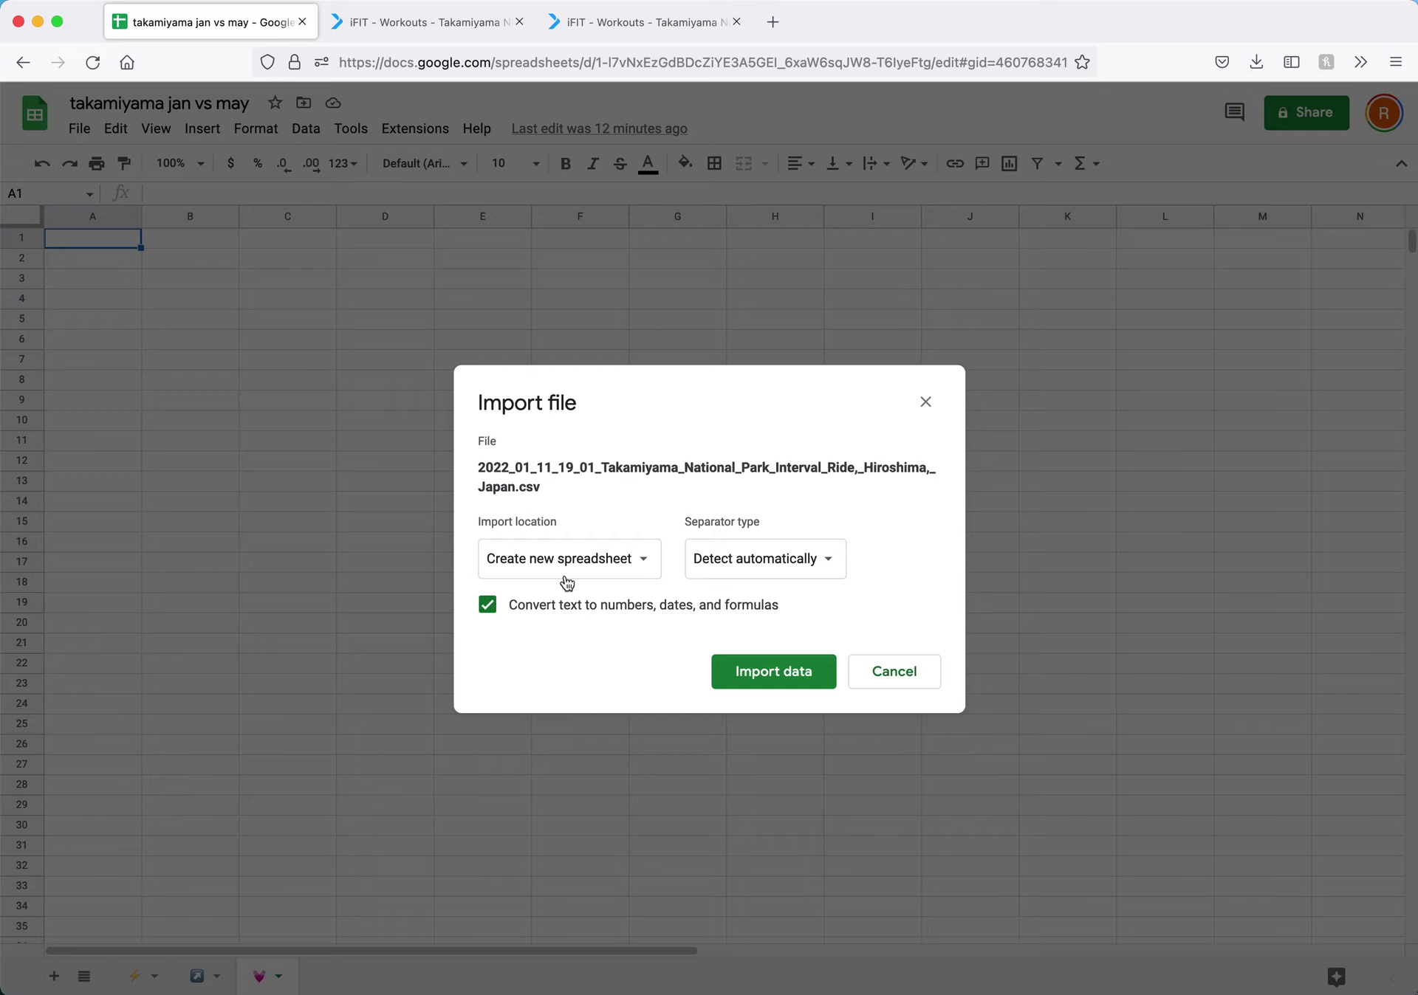
- Set the import location to Insert new sheet(s) and import the data
{"action": "left_click", "coordinate": [567, 561]}
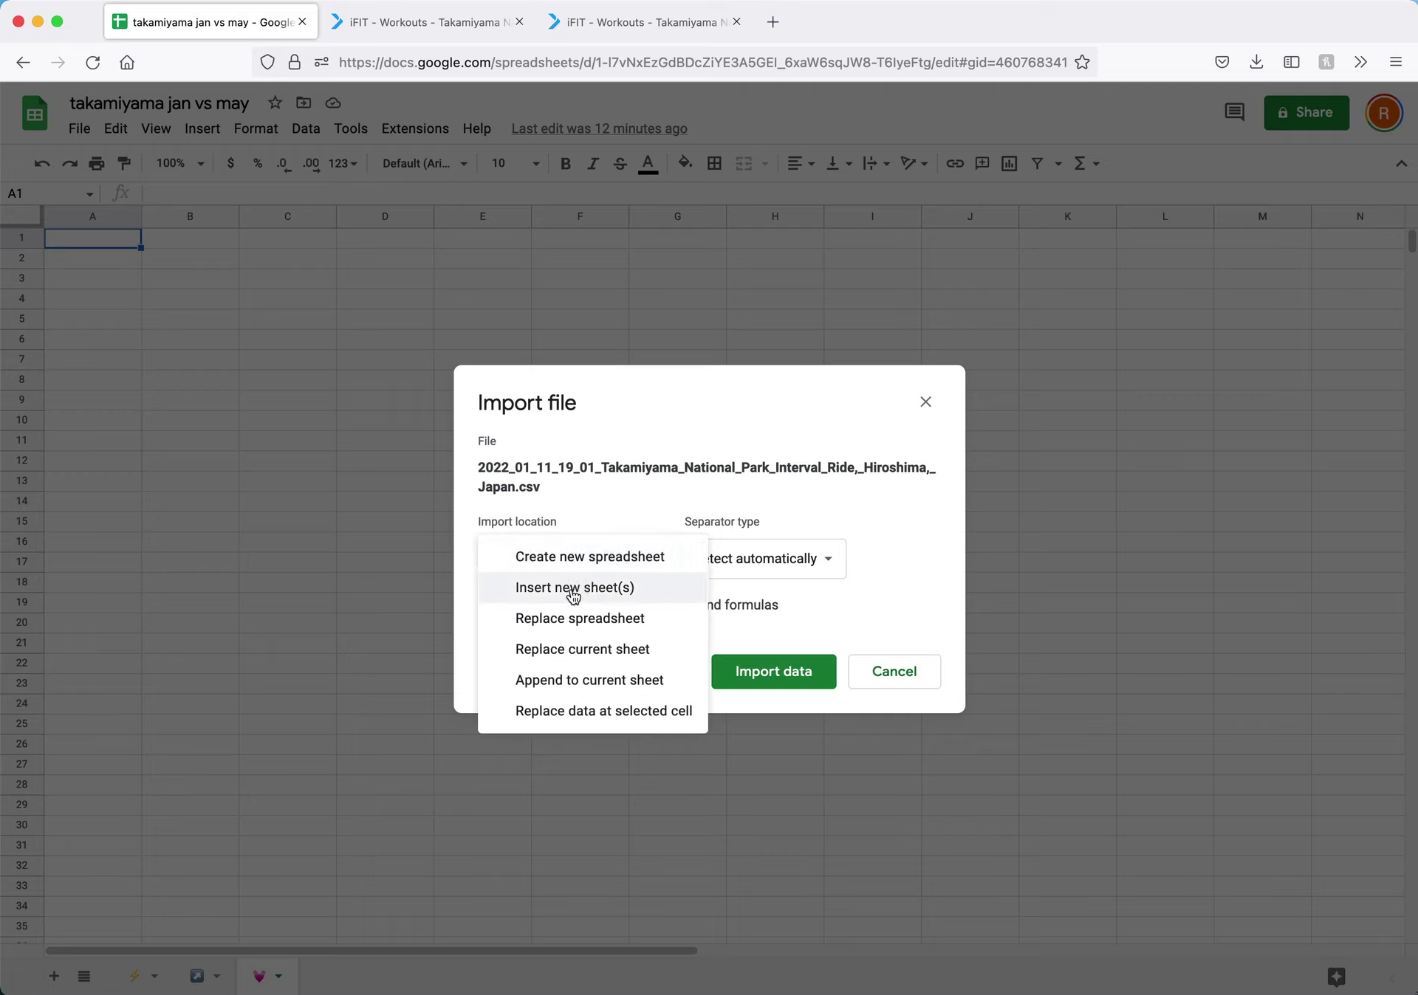
{"action": "left_click", "coordinate": [573, 588]}
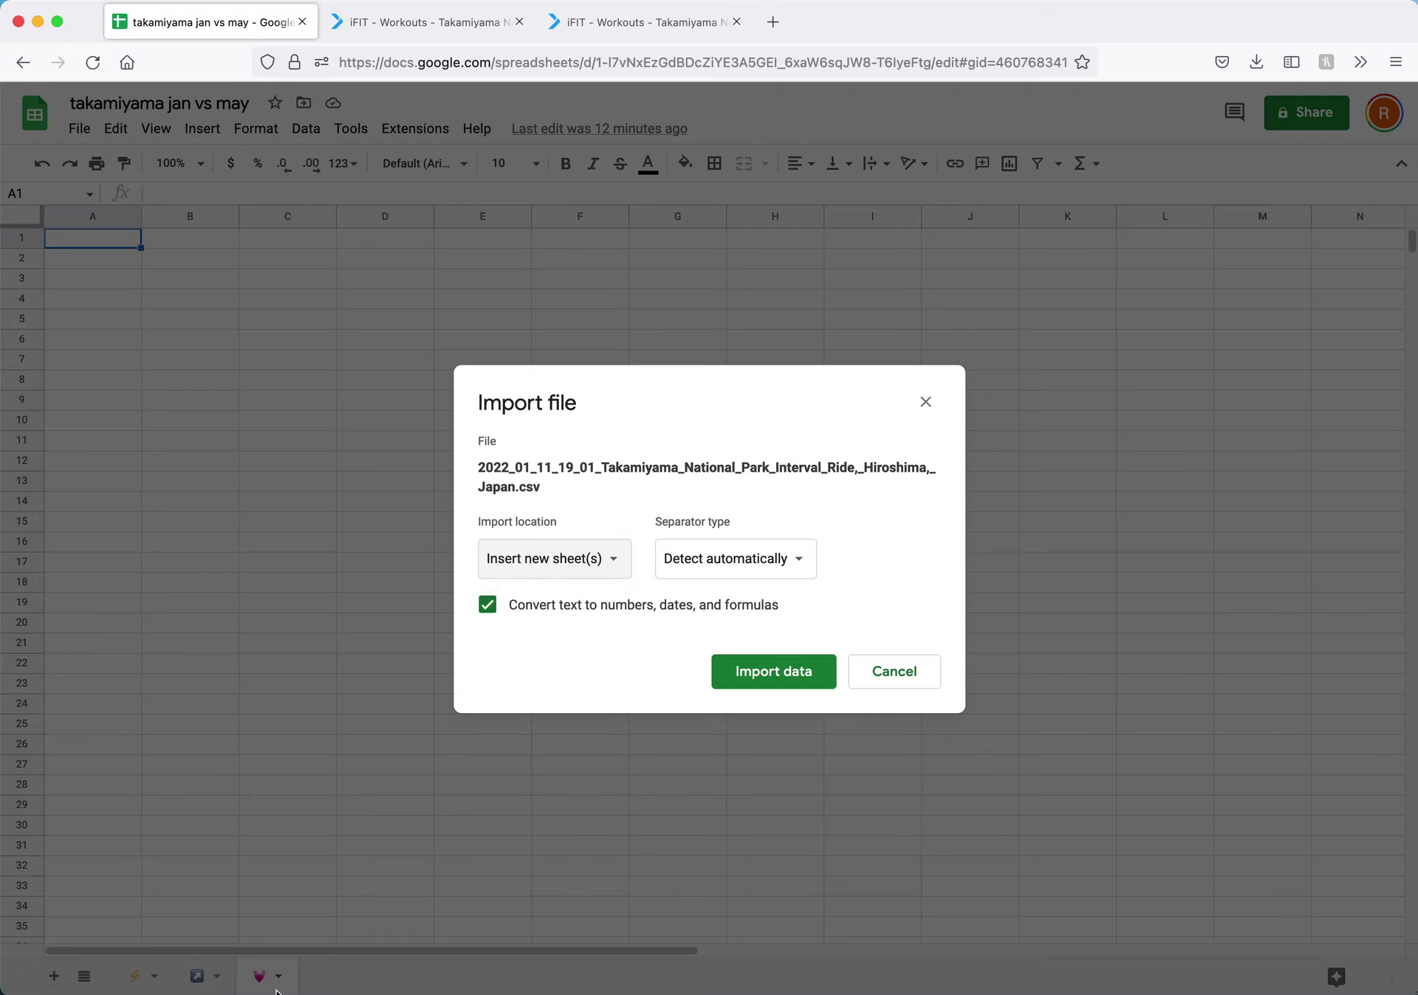
{"action": "left_click", "coordinate": [769, 673]}
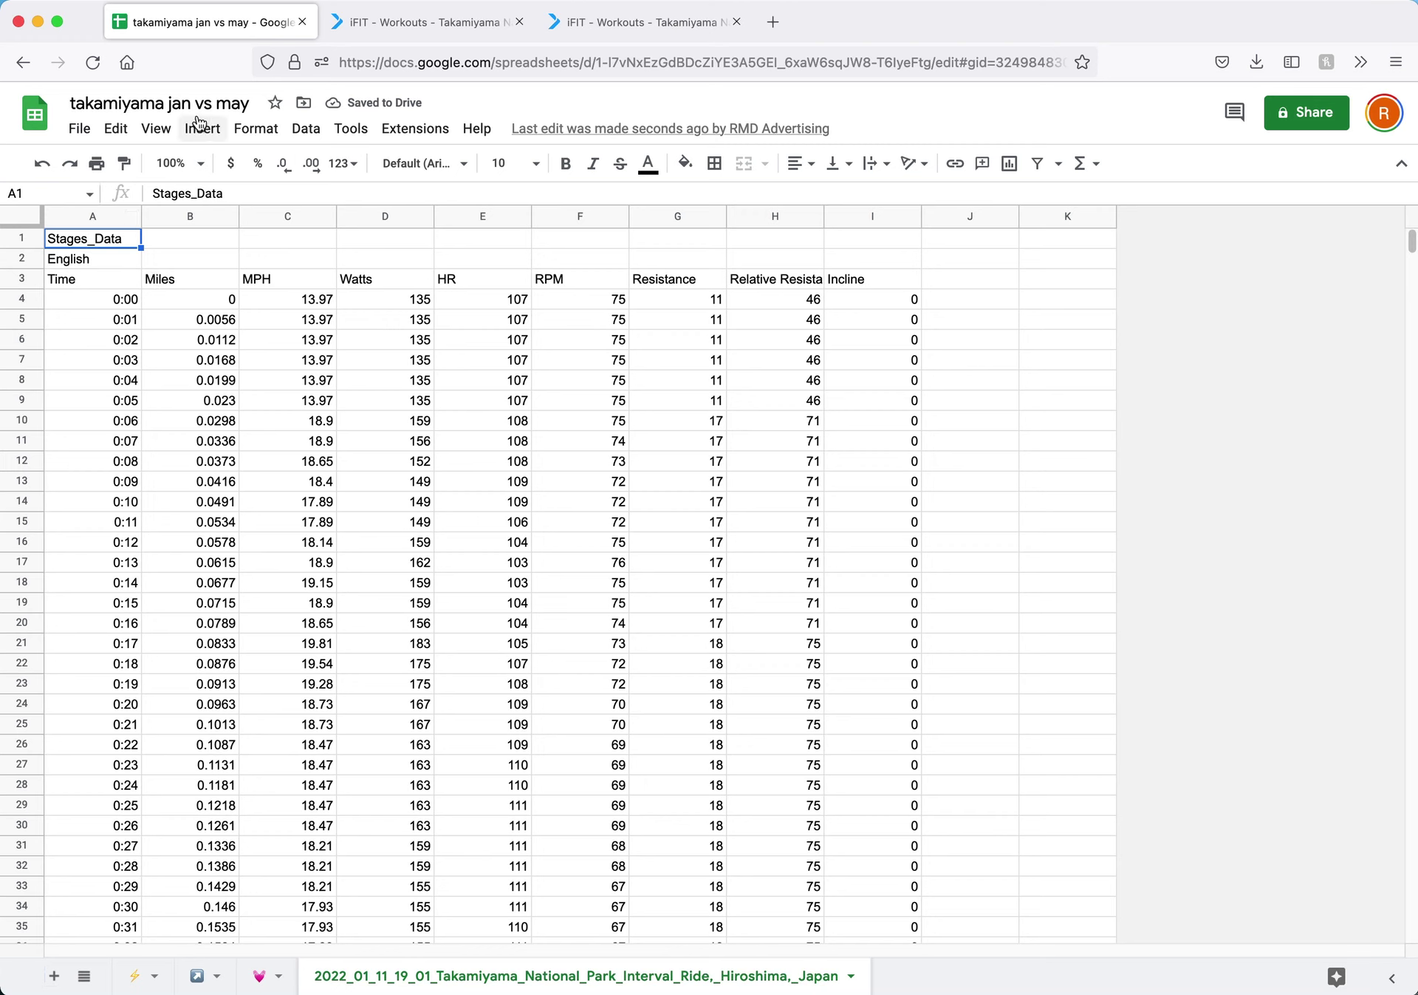
- Begin renaming the imported January sheet tab, with the cursor after the date
{"action": "double_click", "coordinate": [377, 976]}
{"action": "left_click", "coordinate": [387, 981]}
- Rename the January sheet tab to 01_11
{"action": "left_click_drag", "start_coordinate": [389, 986], "coordinate": [813, 969]}
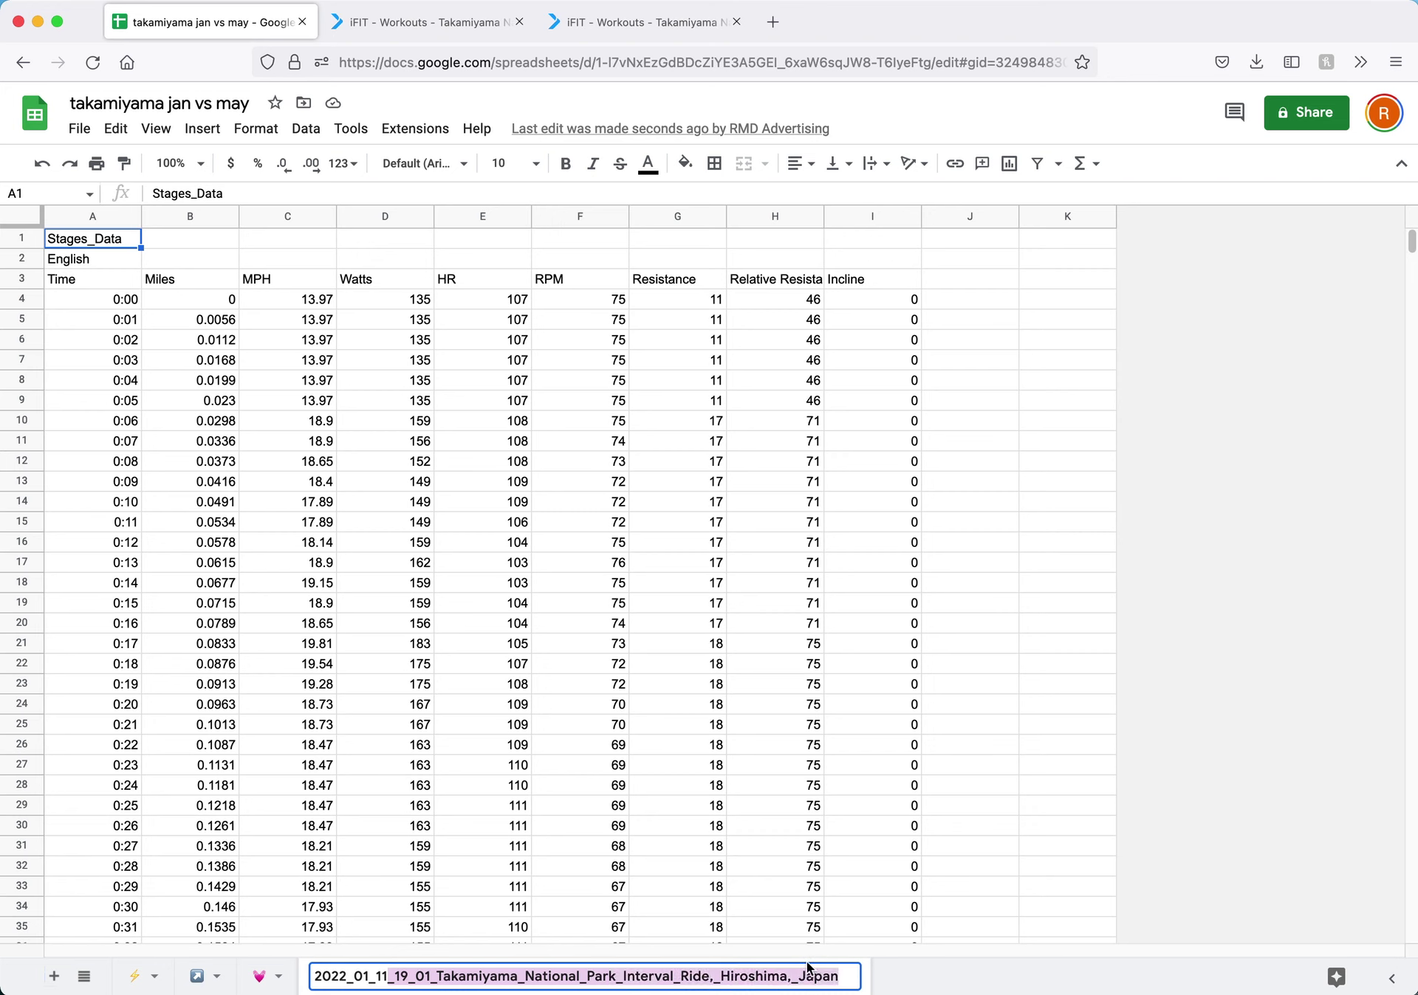
{"action": "key", "text": "BackSpace"}
{"action": "left_click_drag", "start_coordinate": [350, 985], "coordinate": [312, 985]}
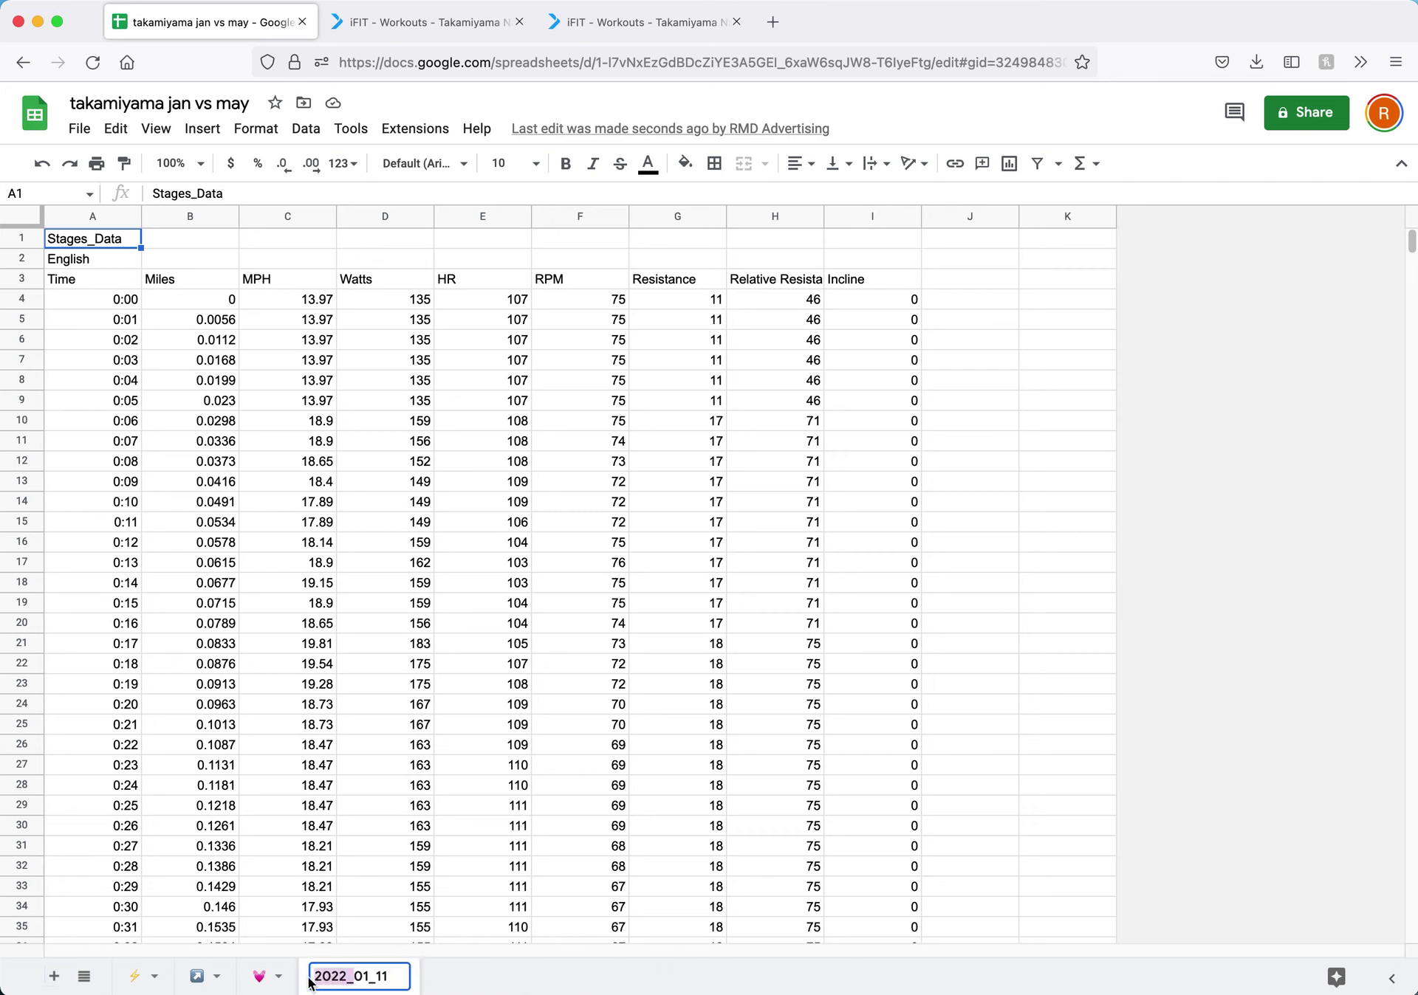
{"action": "key", "text": "BackSpace"}
{"action": "key", "text": "Return"}
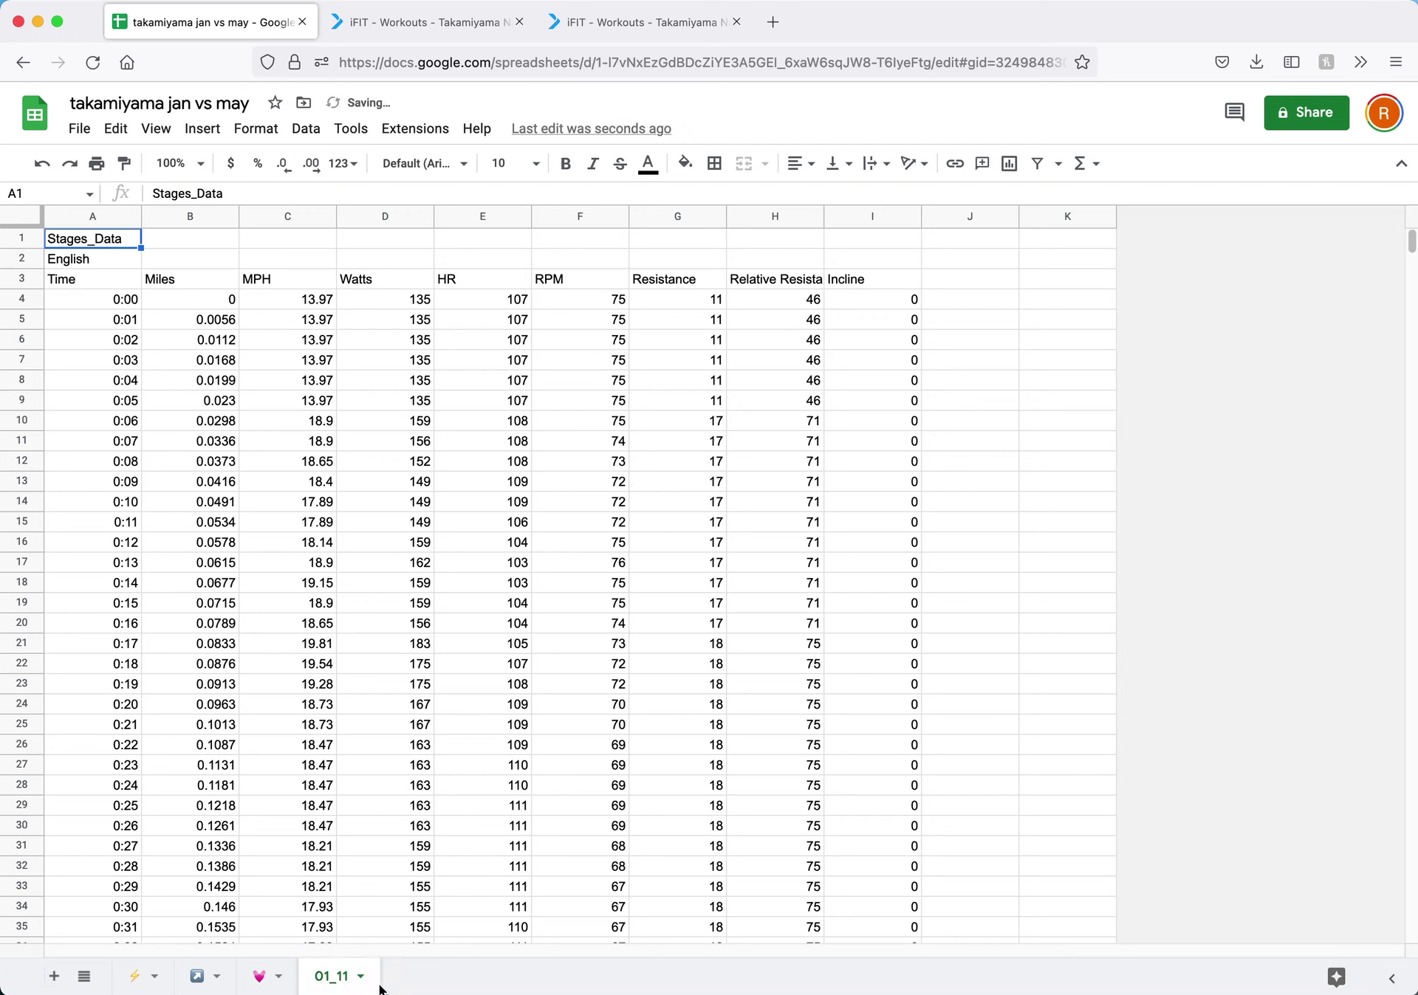
- Delete rows 1–2 so the Time/Miles/MPH headers start in row 1
{"action": "left_click_drag", "start_coordinate": [22, 238], "coordinate": [31, 257]}
{"action": "right_click", "coordinate": [31, 257]}
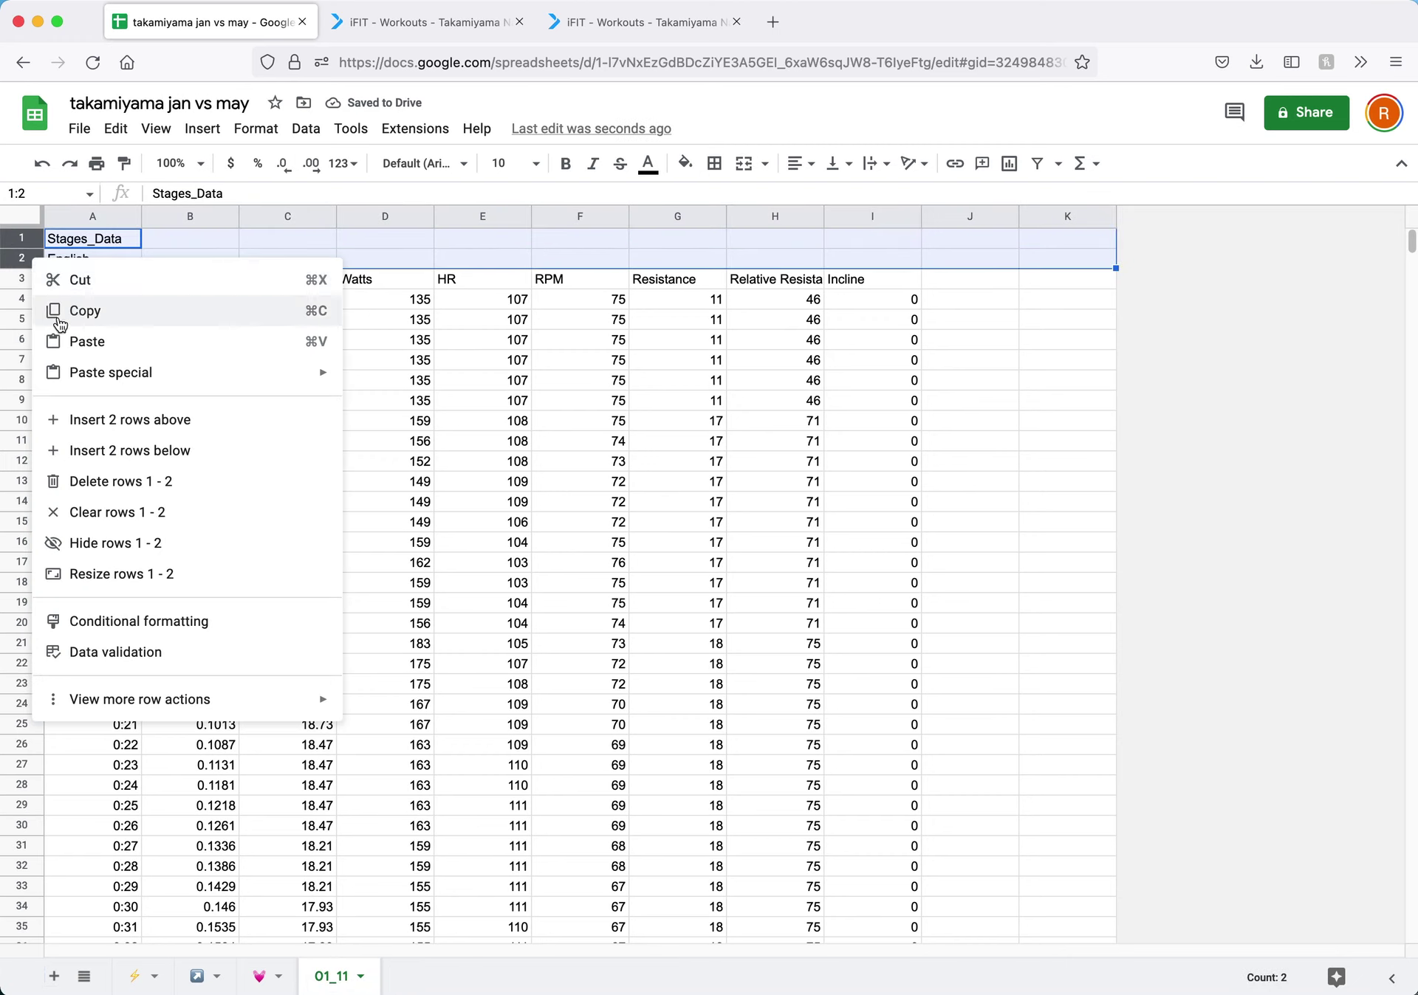
{"action": "left_click", "coordinate": [108, 484]}
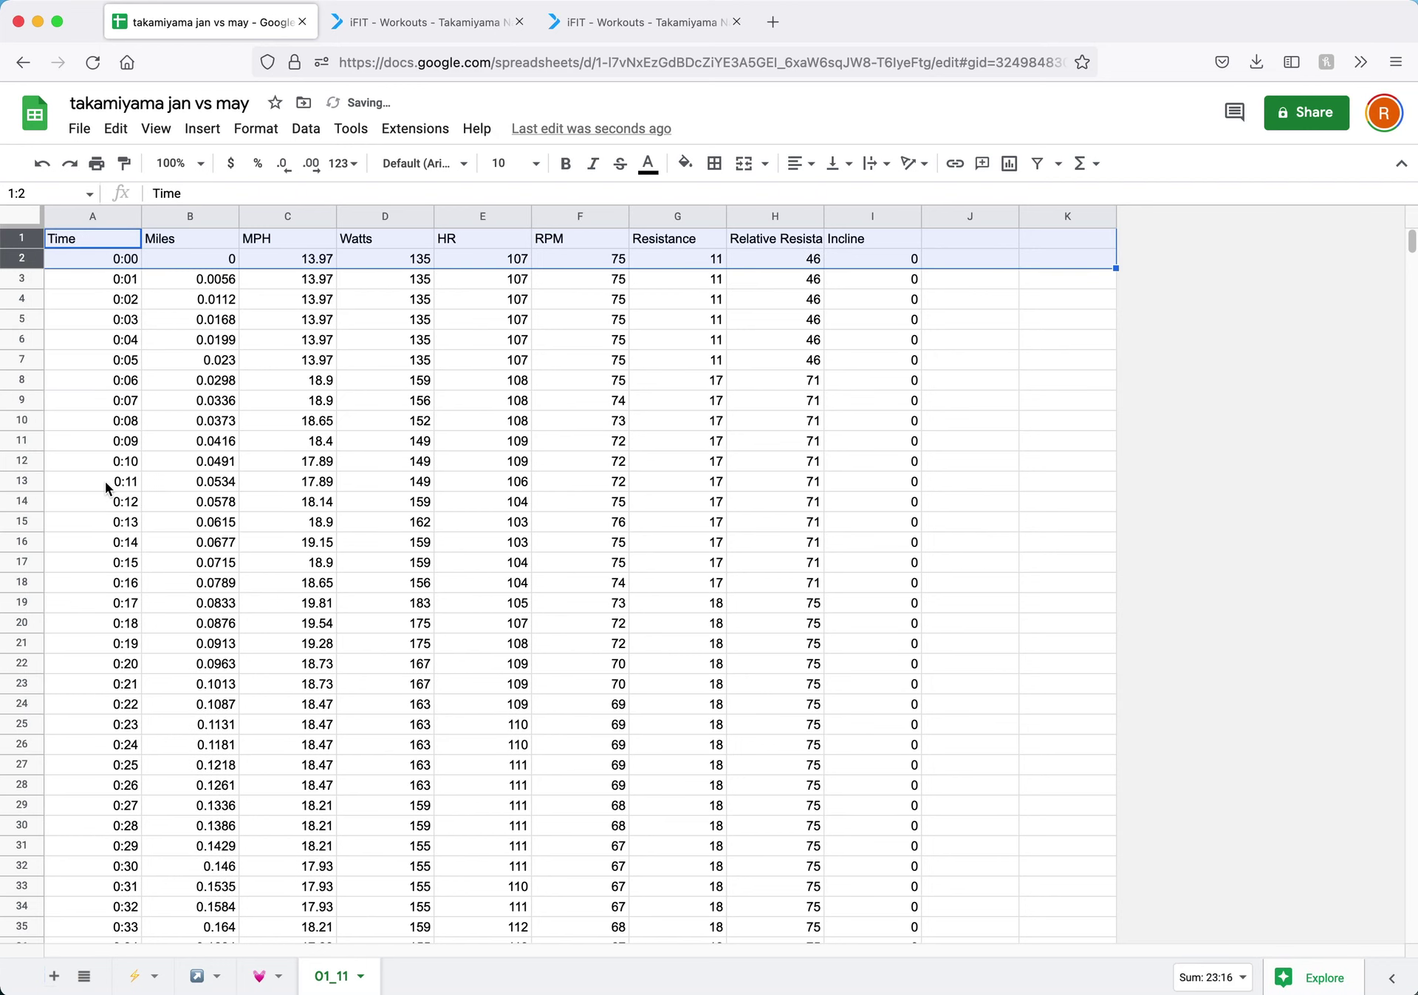
{"action": "left_click", "coordinate": [975, 425]}
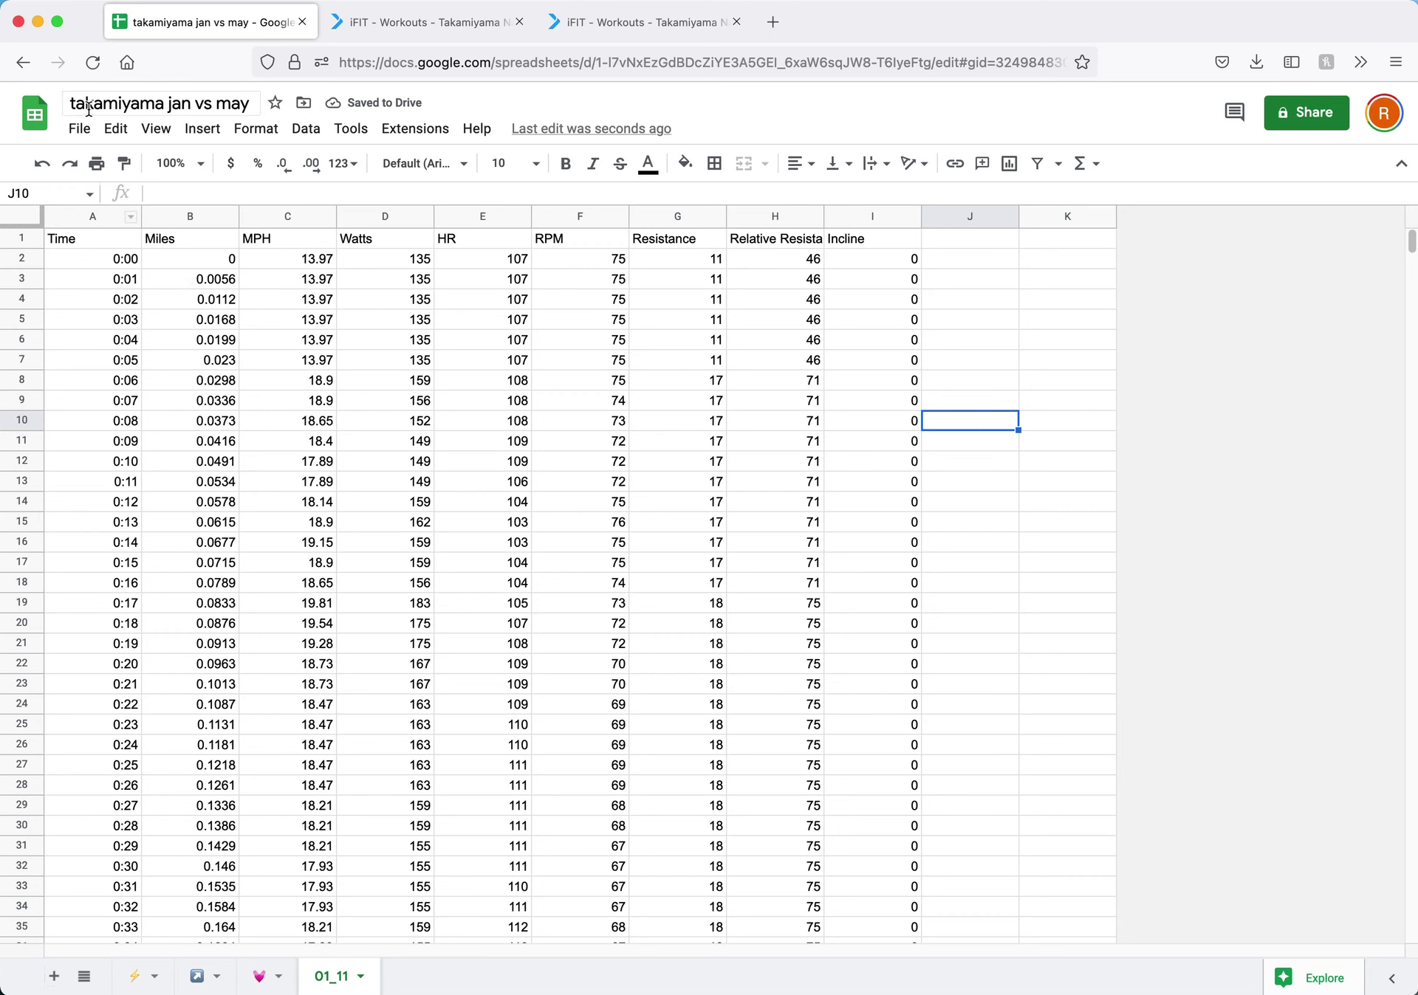
{"action": "left_click", "coordinate": [79, 128]}
- Import the 2022_05_11 May ride CSV as a new sheet
{"action": "left_click", "coordinate": [129, 232]}
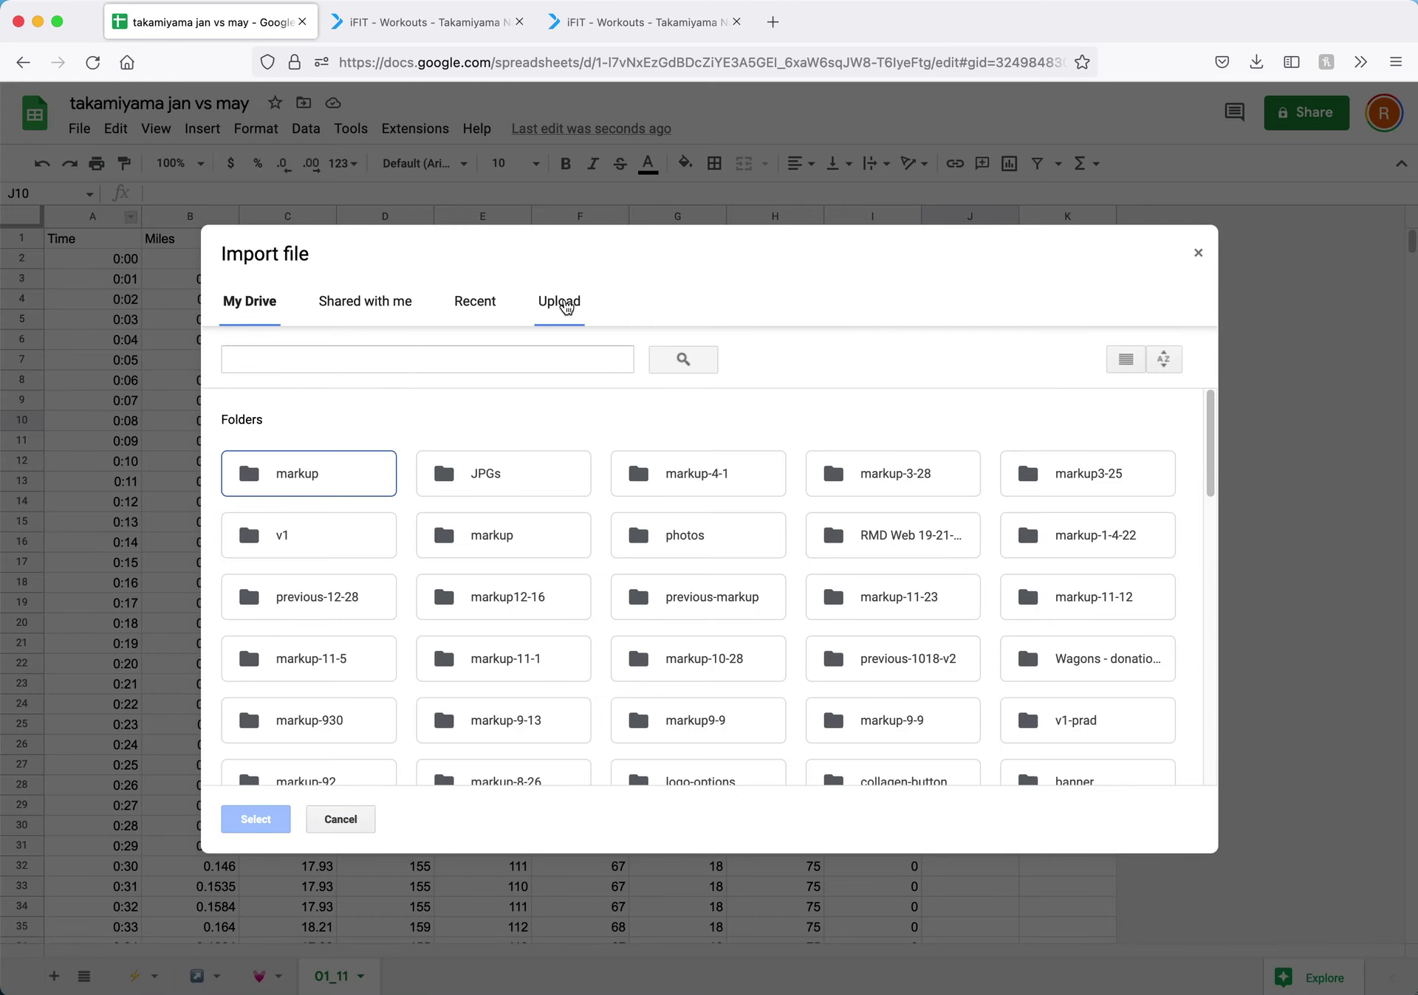
{"action": "left_click", "coordinate": [566, 306]}
{"action": "left_click", "coordinate": [725, 589]}
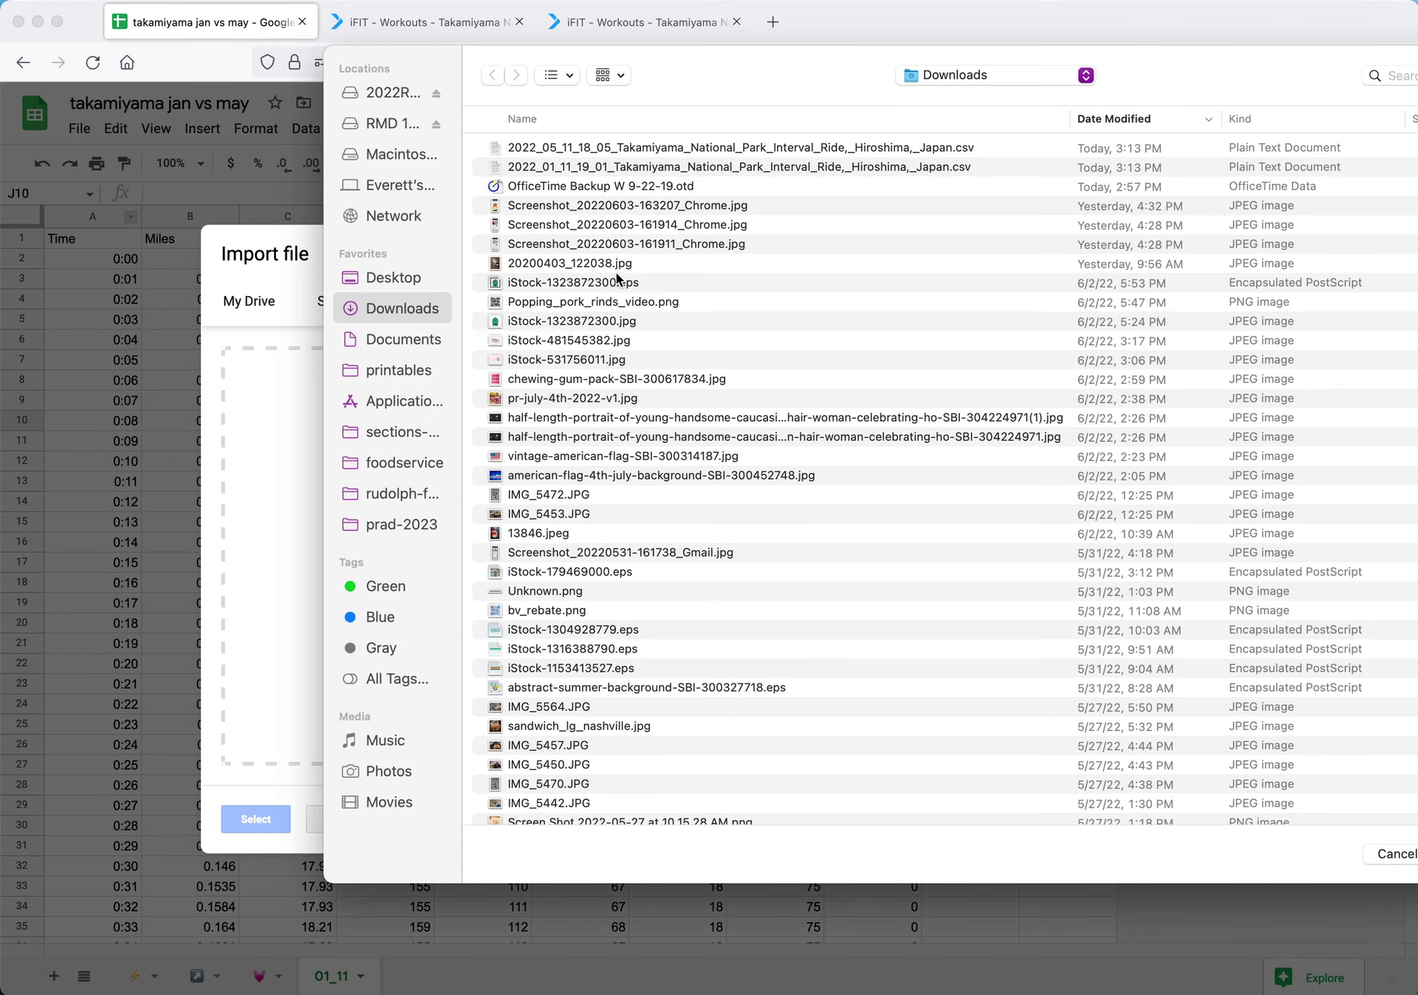
{"action": "left_click", "coordinate": [681, 150]}
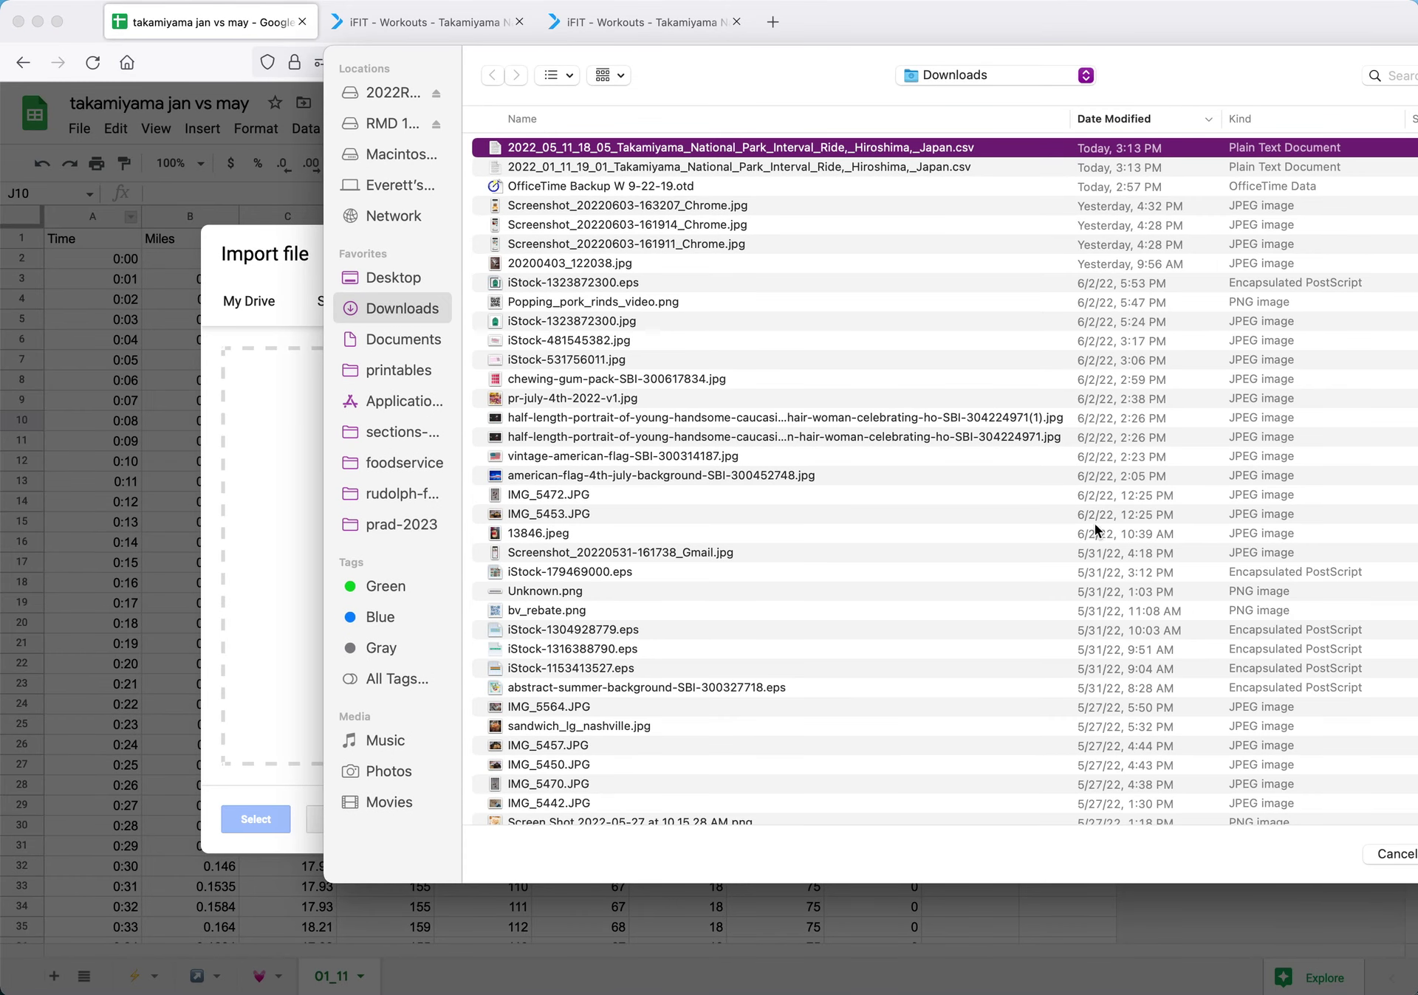
{"action": "key", "text": "Return"}
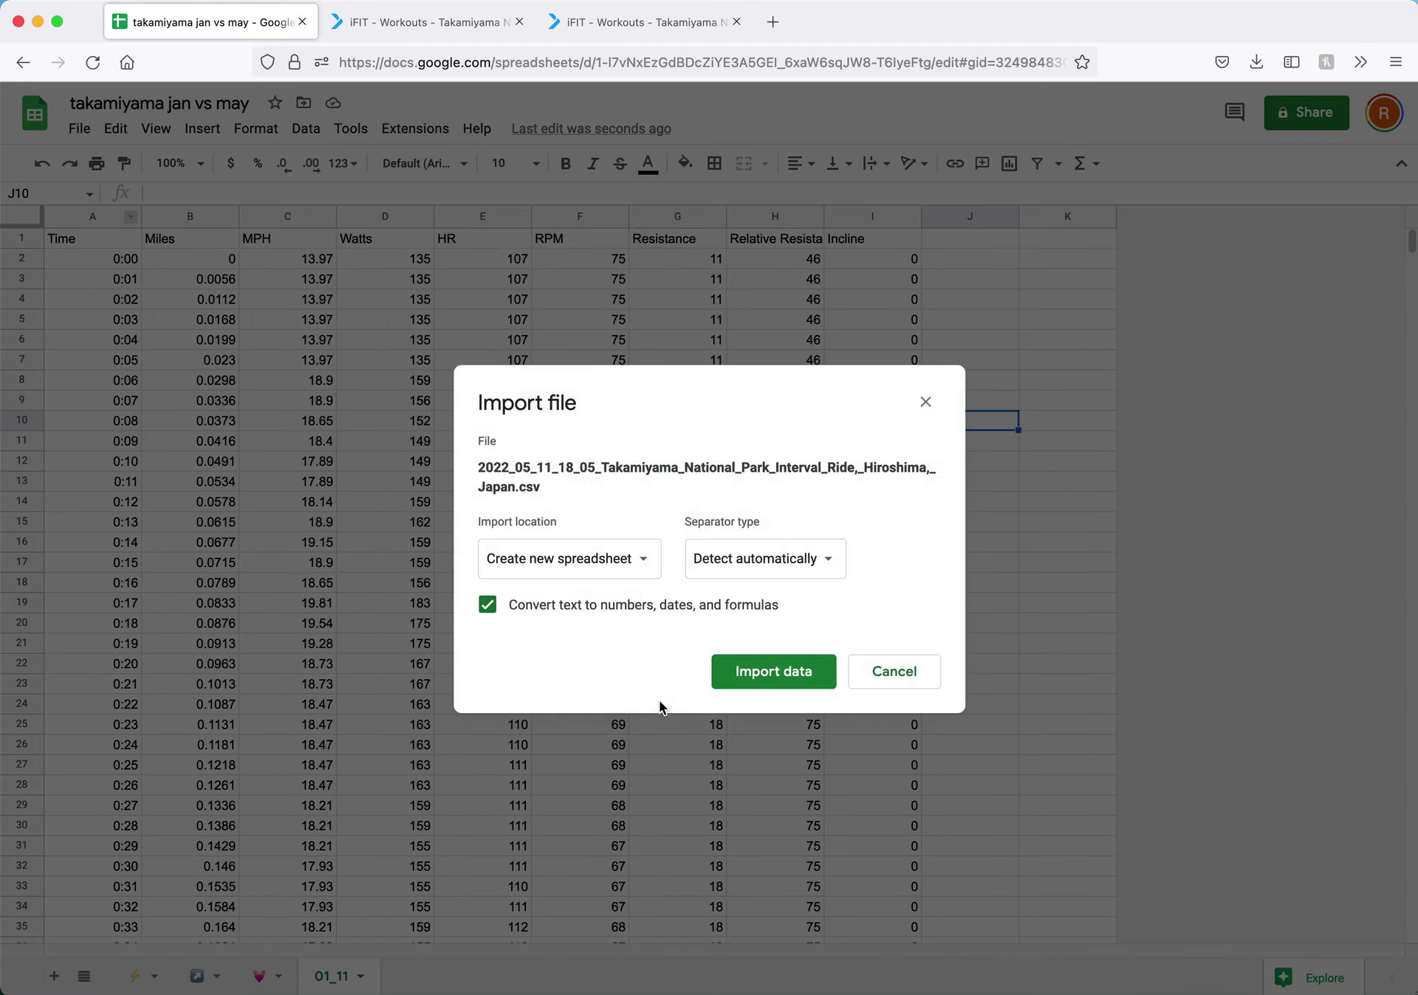
{"action": "left_click", "coordinate": [601, 558]}
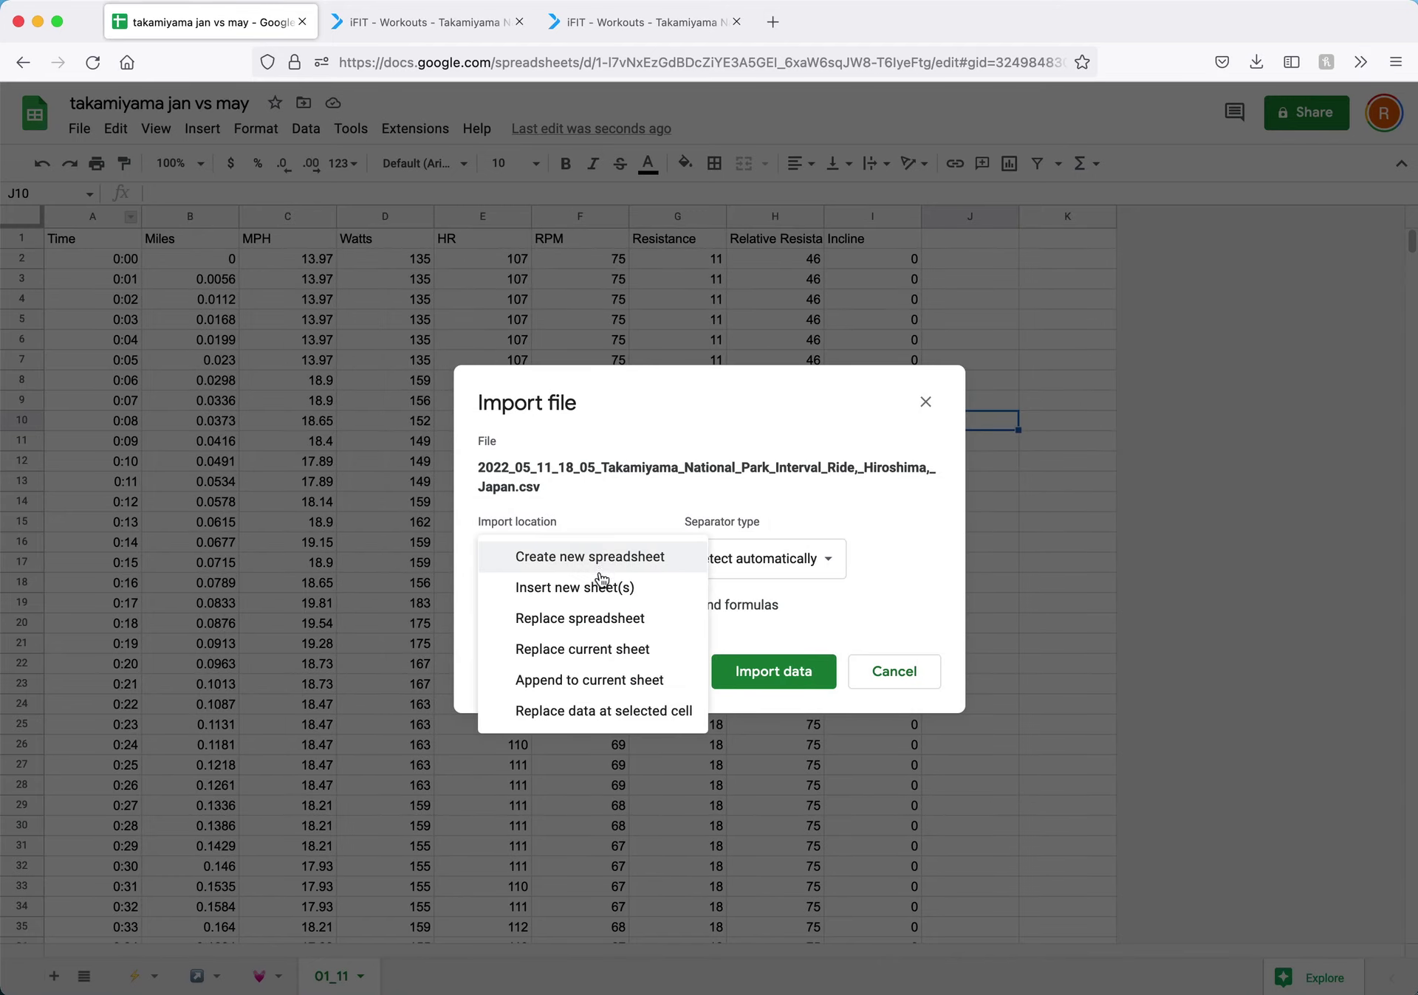
{"action": "left_click", "coordinate": [598, 588]}
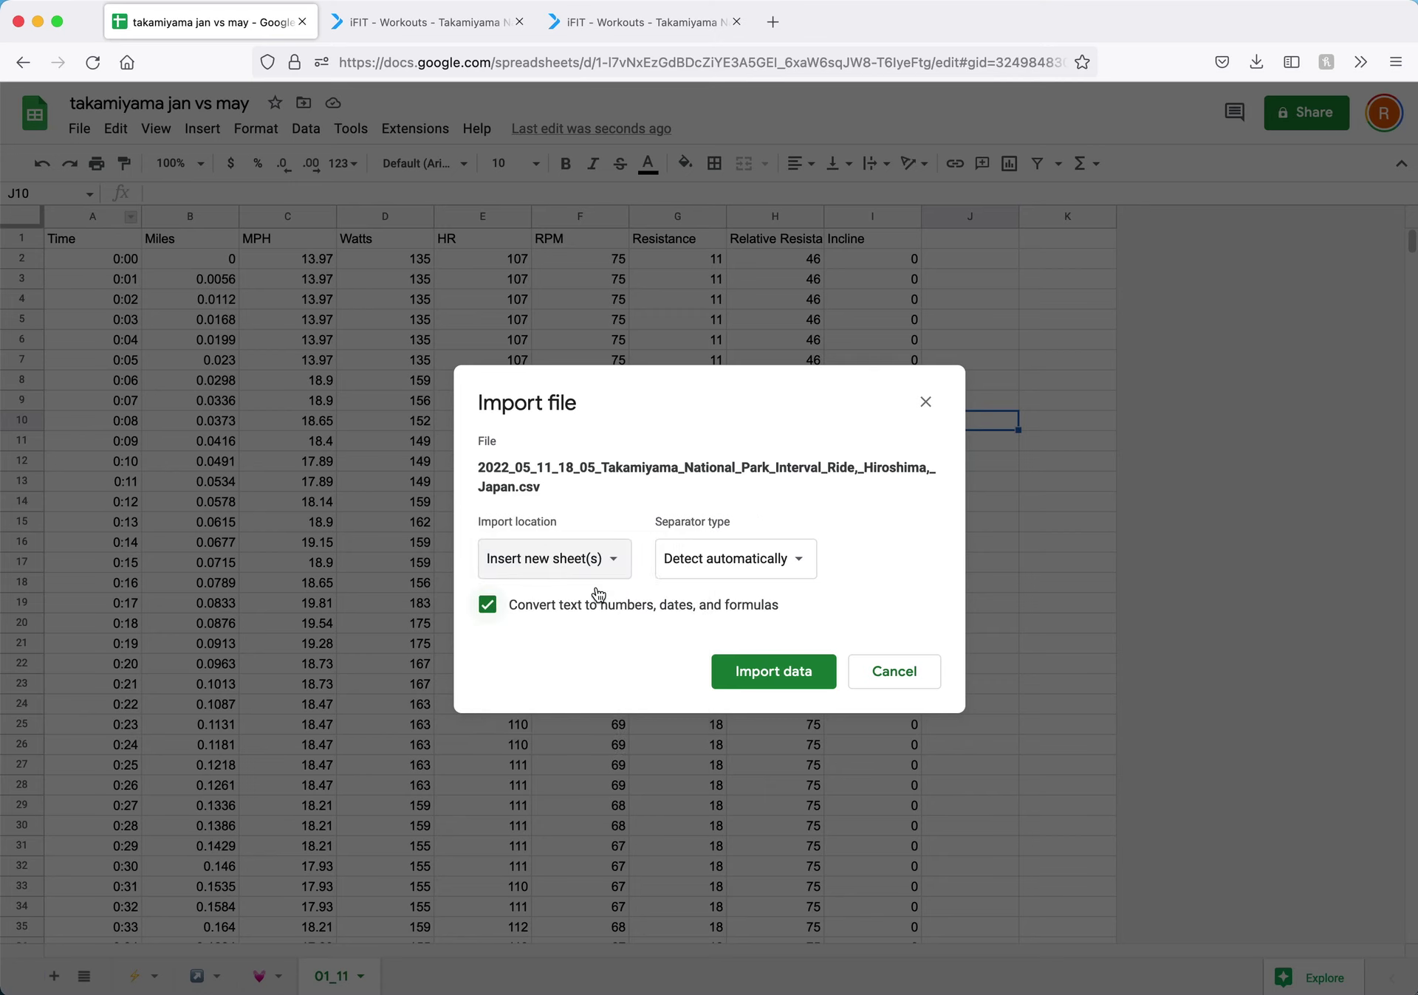
{"action": "left_click", "coordinate": [753, 681]}
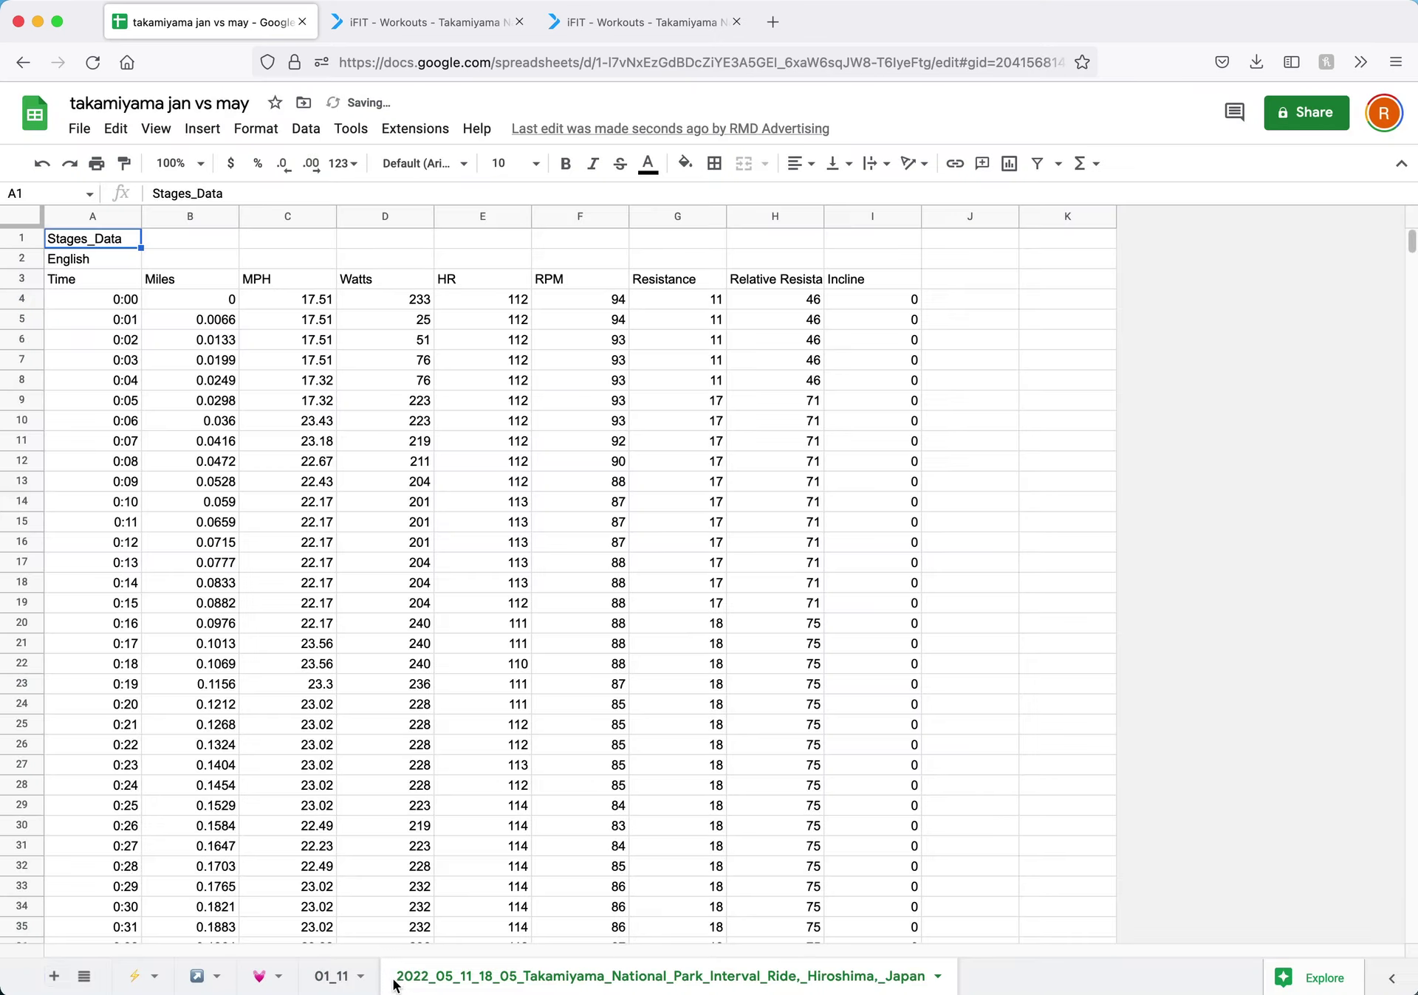
- Rename the new May sheet tab to 05_11
{"action": "double_click", "coordinate": [417, 978]}
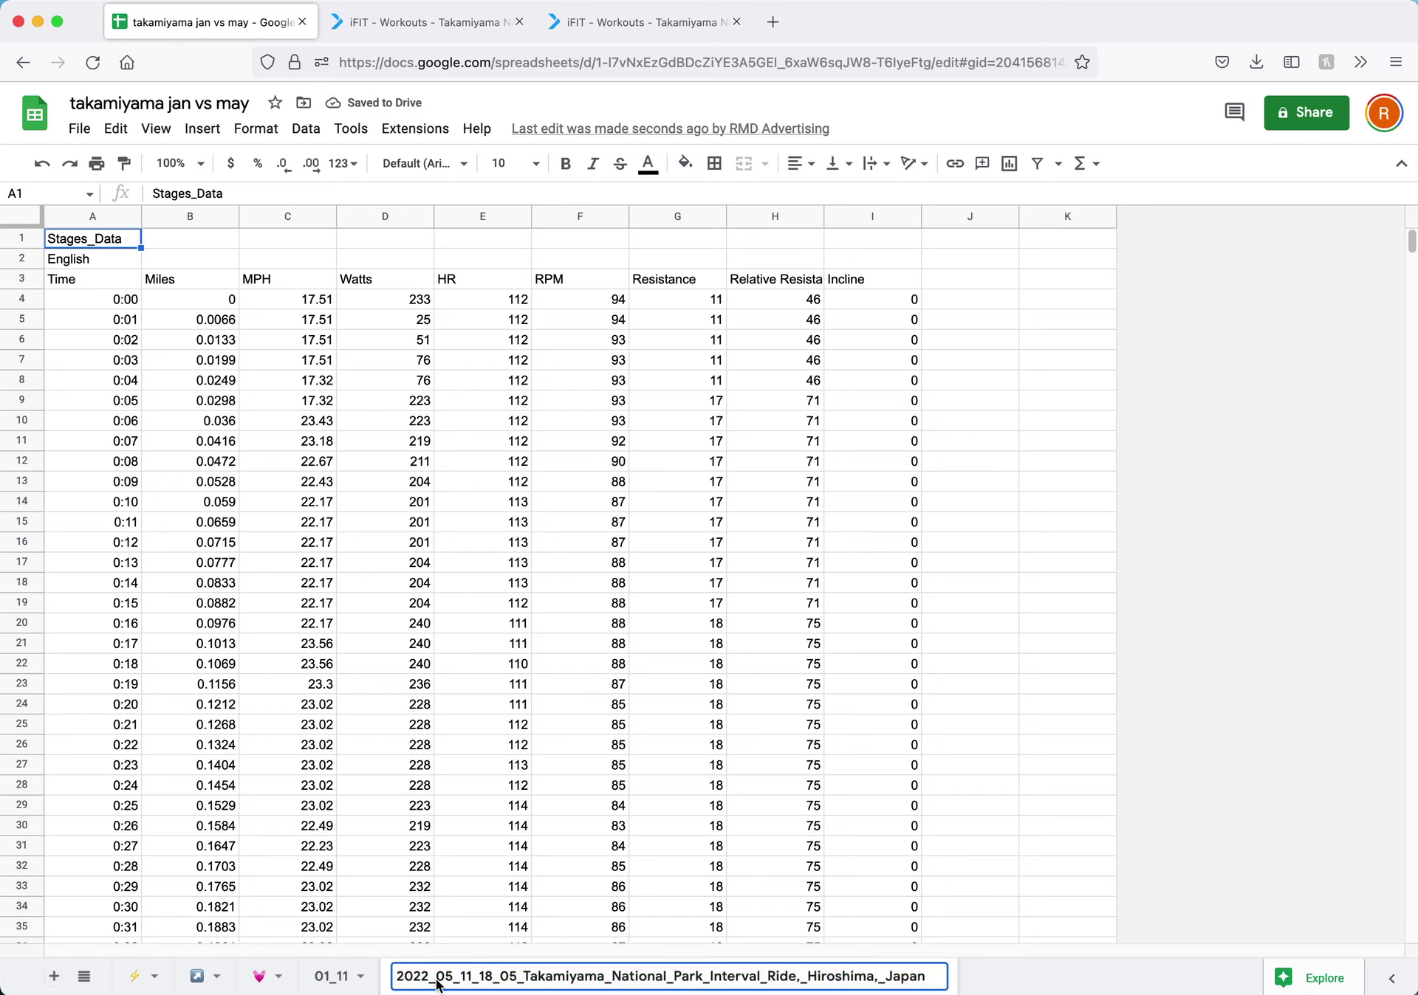
{"action": "left_click", "coordinate": [399, 981]}
{"action": "key", "text": "BackSpace"}
{"action": "left_click_drag", "start_coordinate": [435, 982], "coordinate": [894, 986]}
{"action": "key", "text": "BackSpace"}
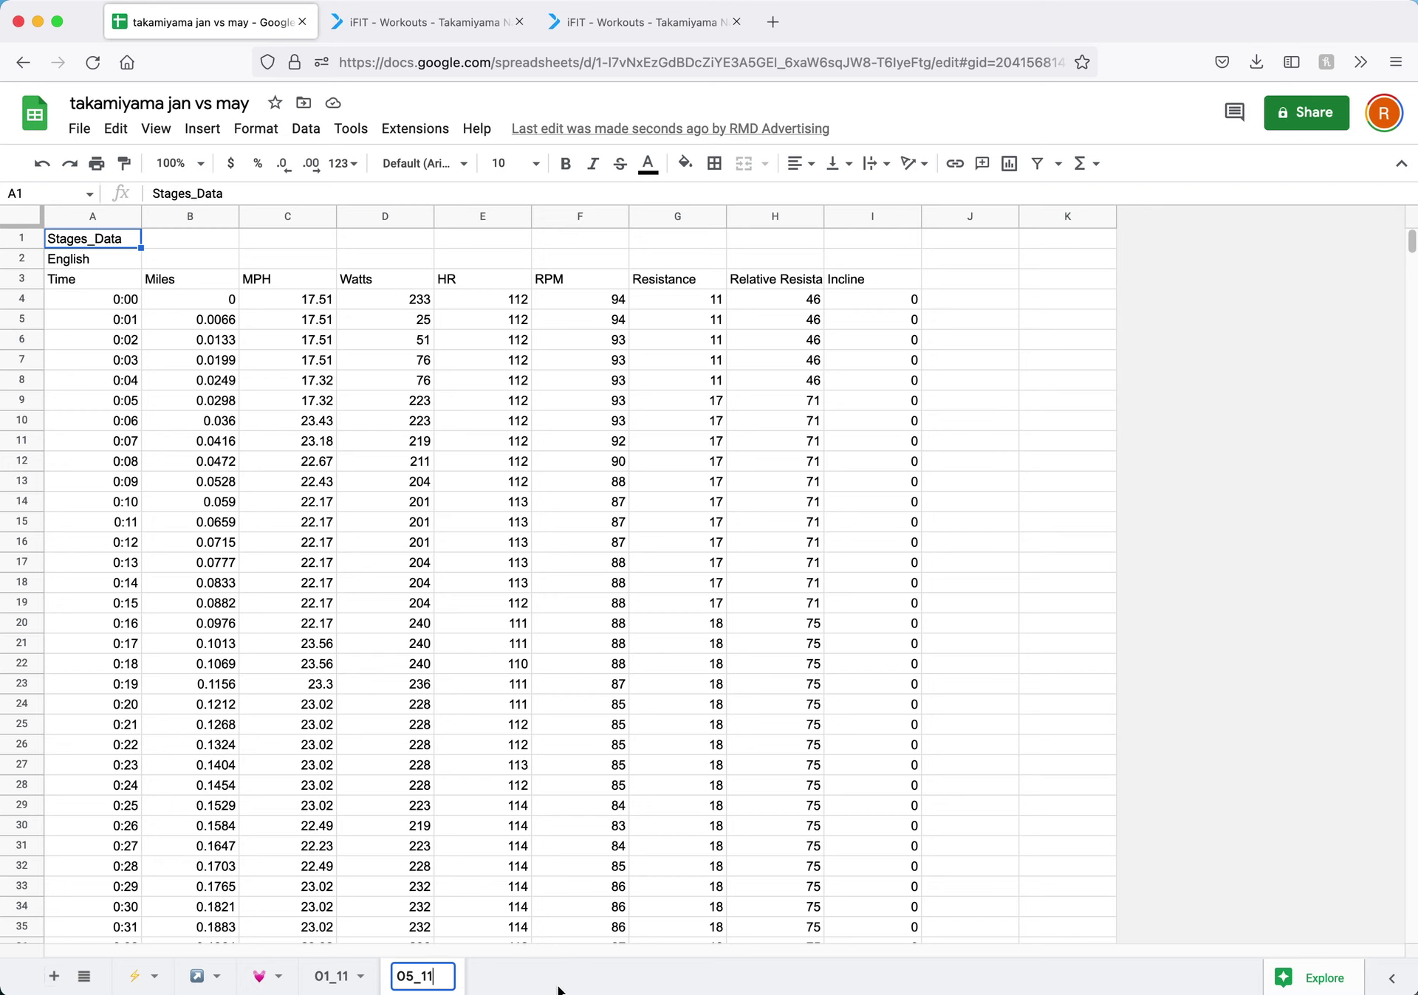
{"action": "key", "text": "Return"}
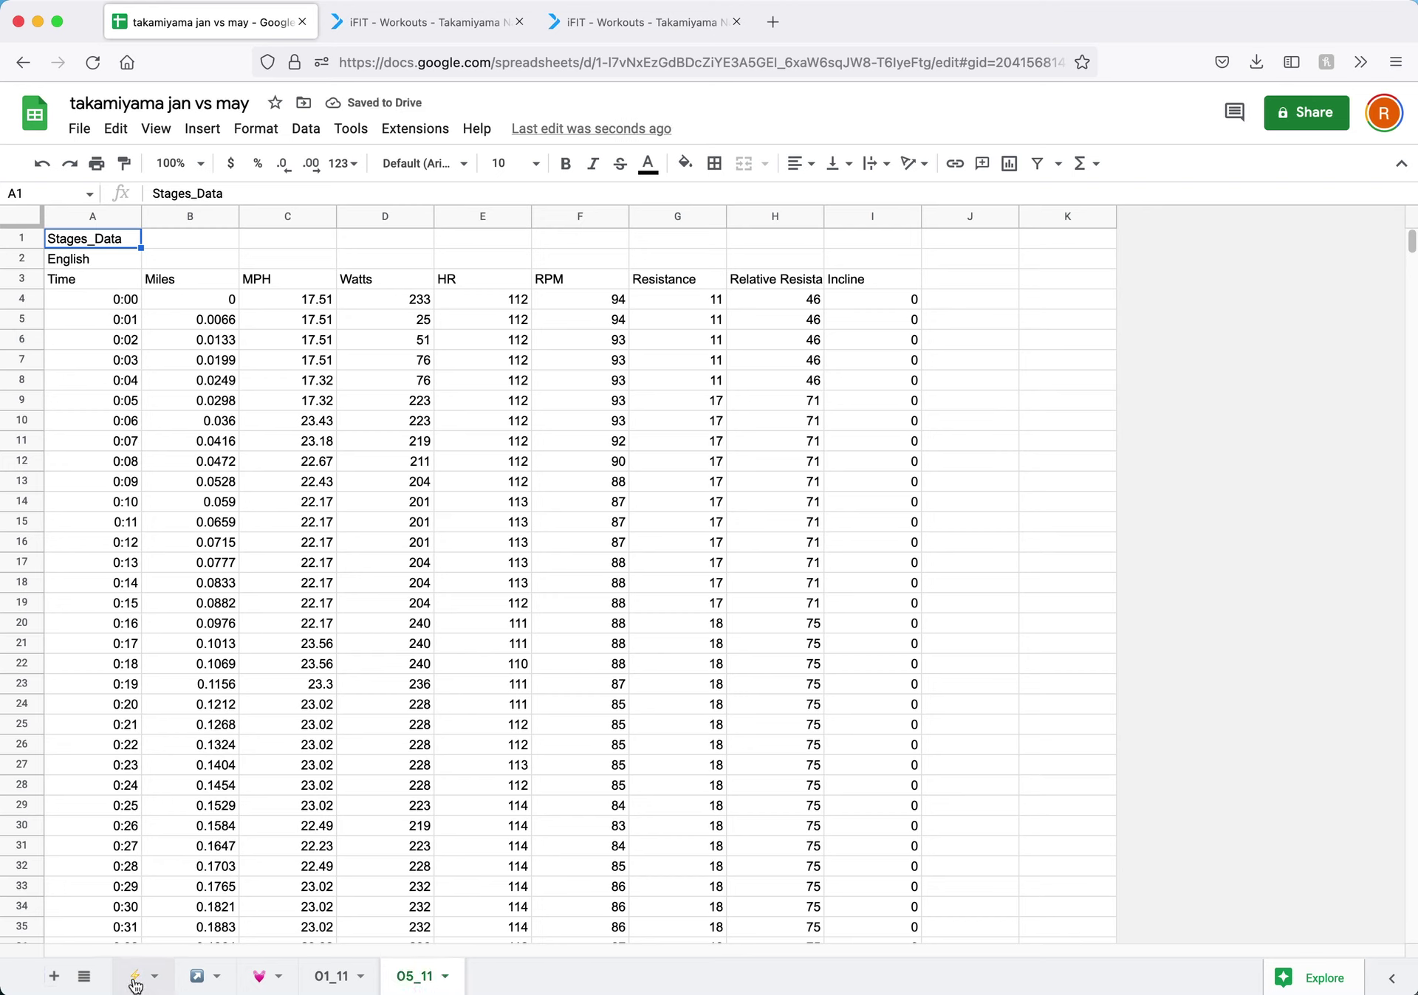
- Copy the Time column from 01_11 into column A of the icon-named sheet
{"action": "left_click", "coordinate": [201, 983]}
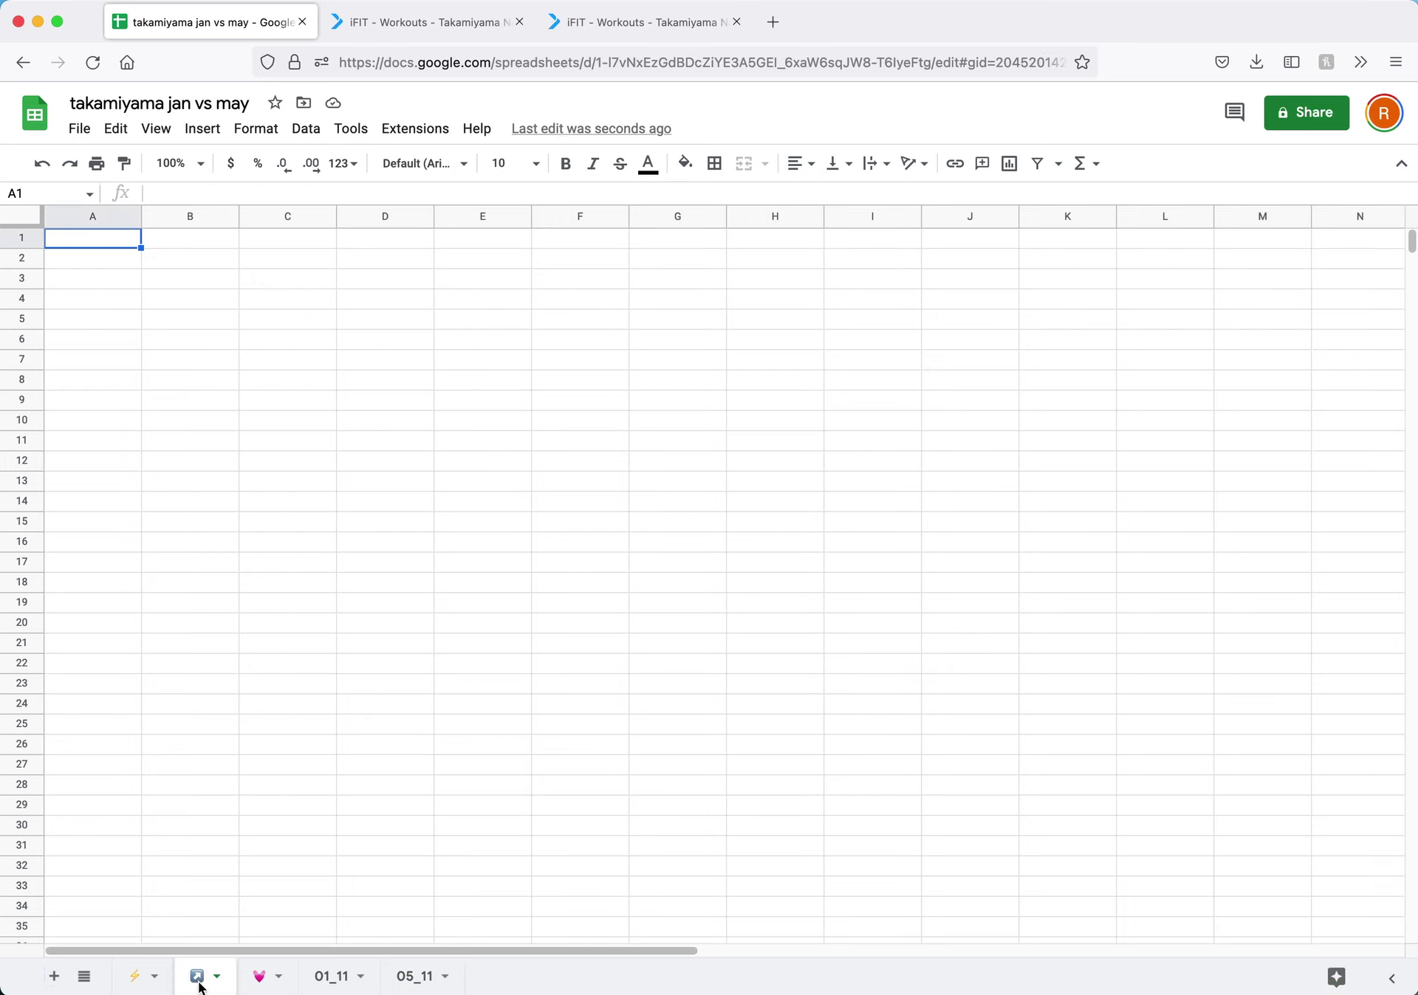
{"action": "left_click", "coordinate": [327, 980]}
{"action": "left_click", "coordinate": [89, 216]}
{"action": "key", "text": "super+c"}
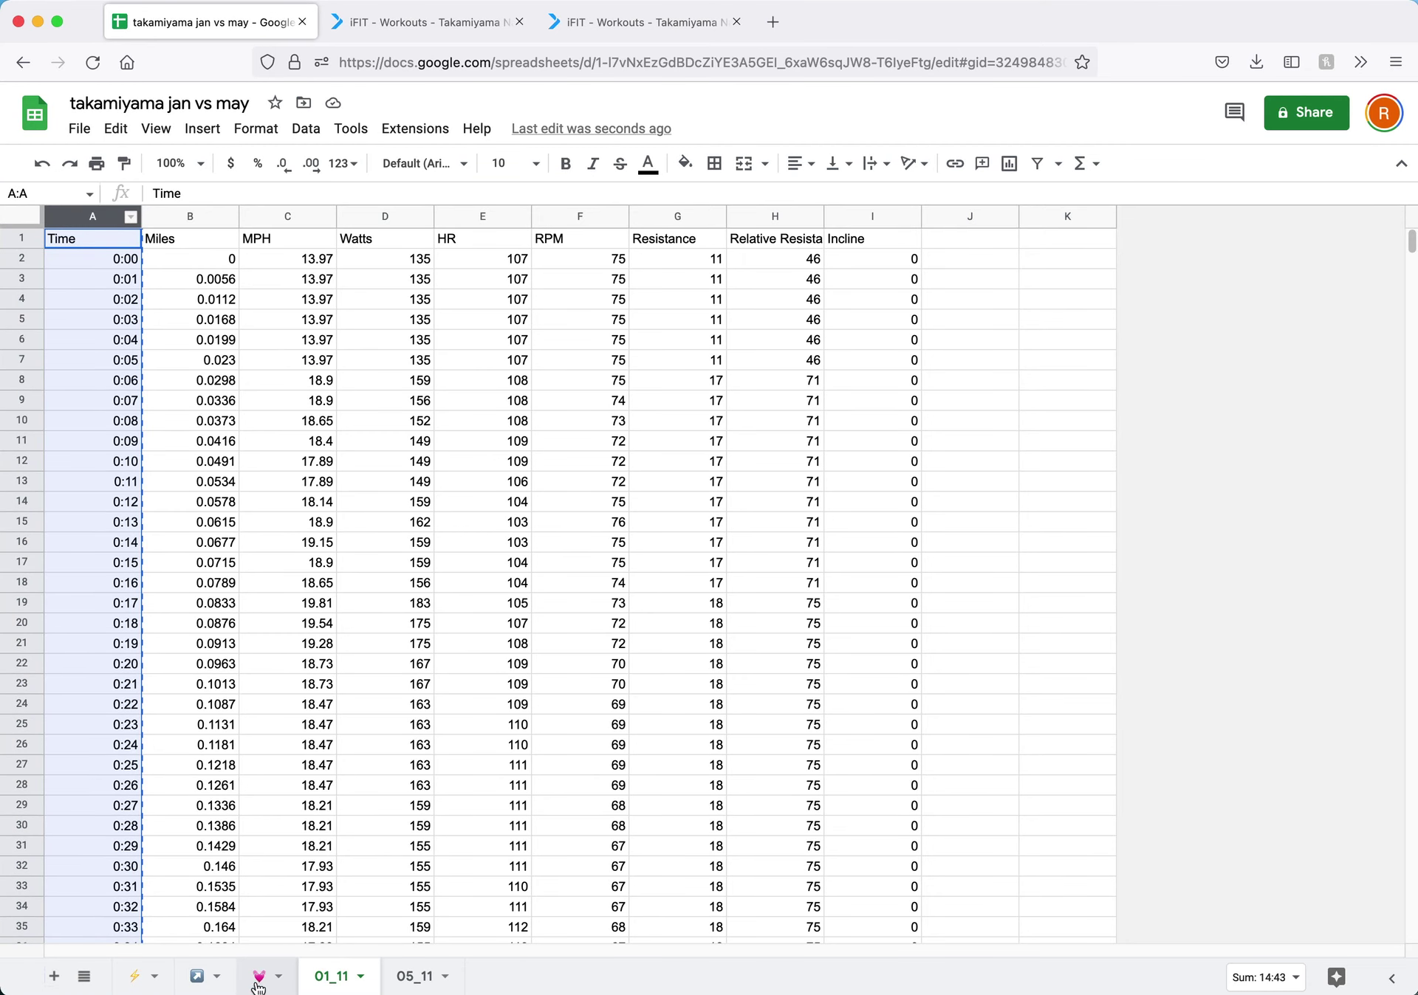
{"action": "left_click", "coordinate": [197, 976]}
{"action": "left_click", "coordinate": [94, 216]}
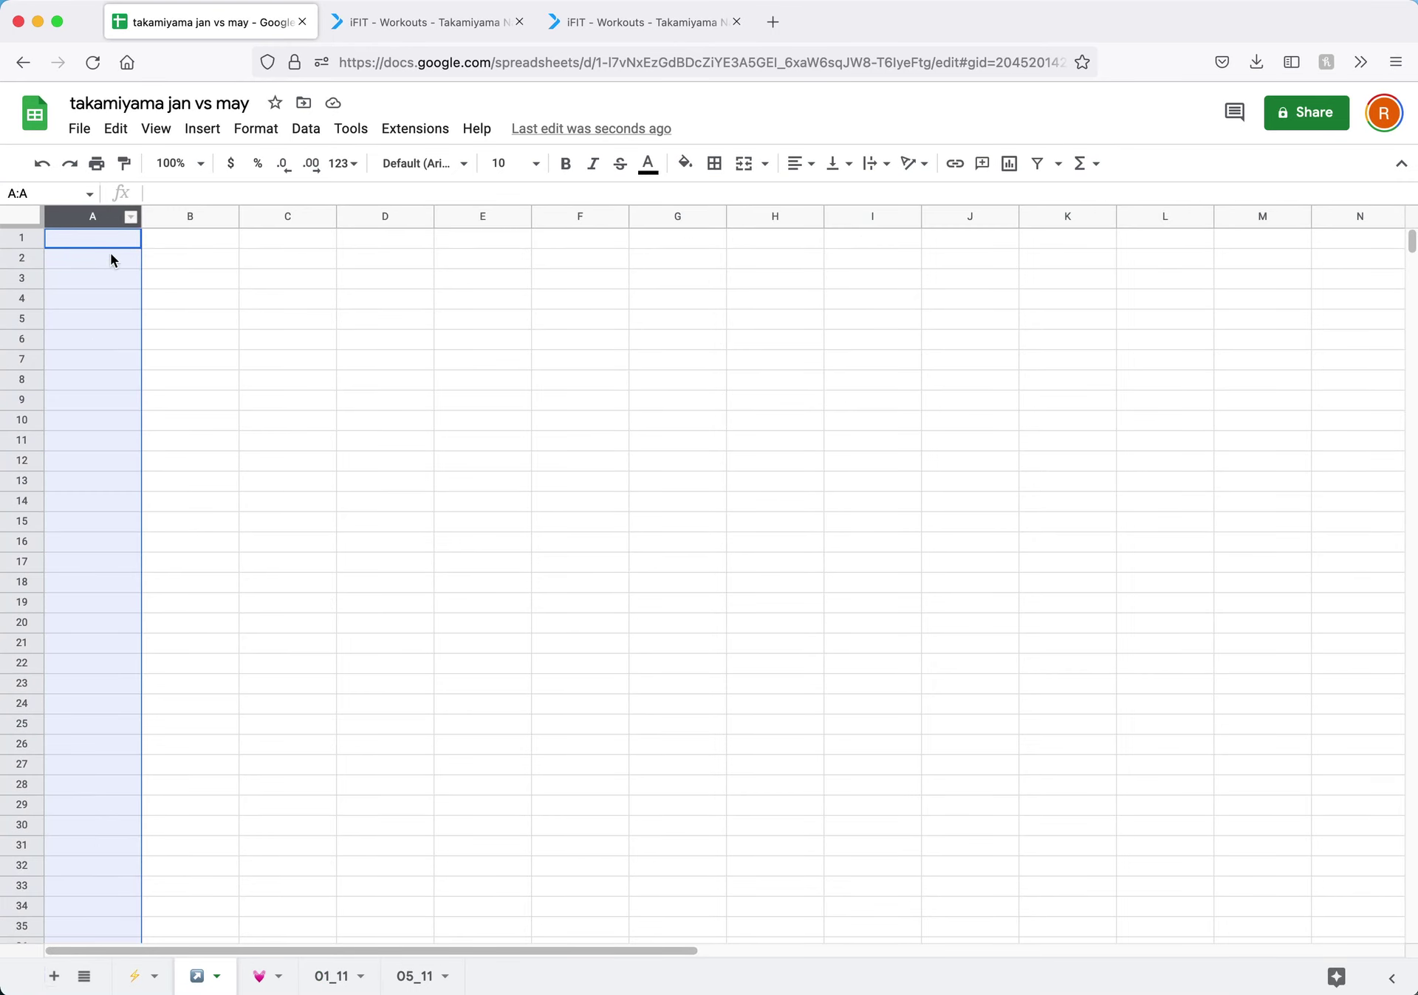
{"action": "left_click", "coordinate": [331, 977]}
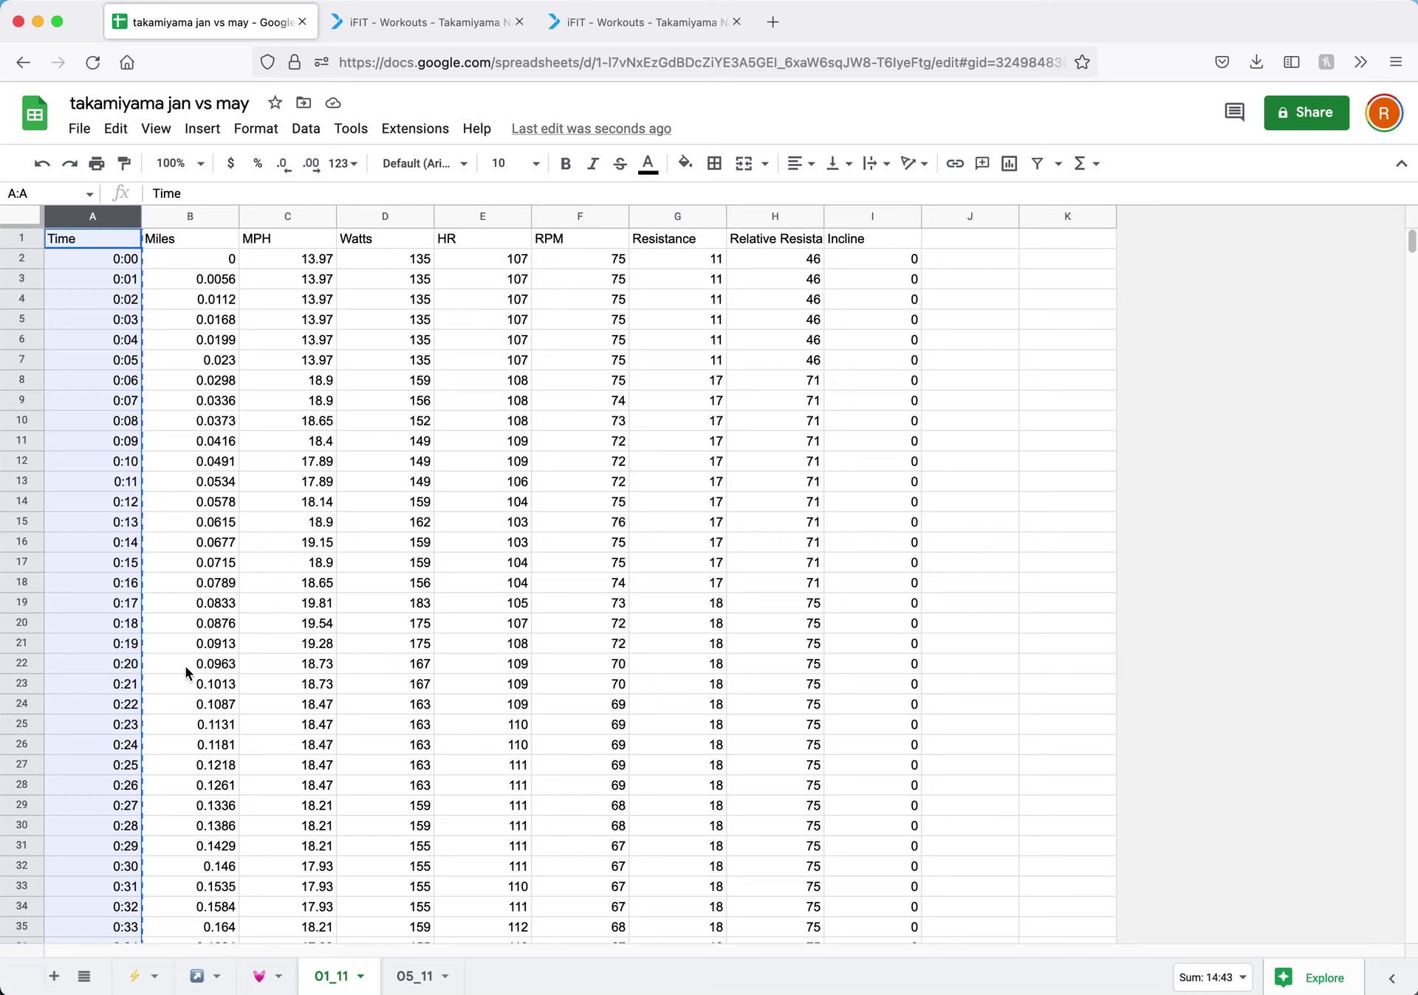
{"action": "left_click", "coordinate": [200, 980]}
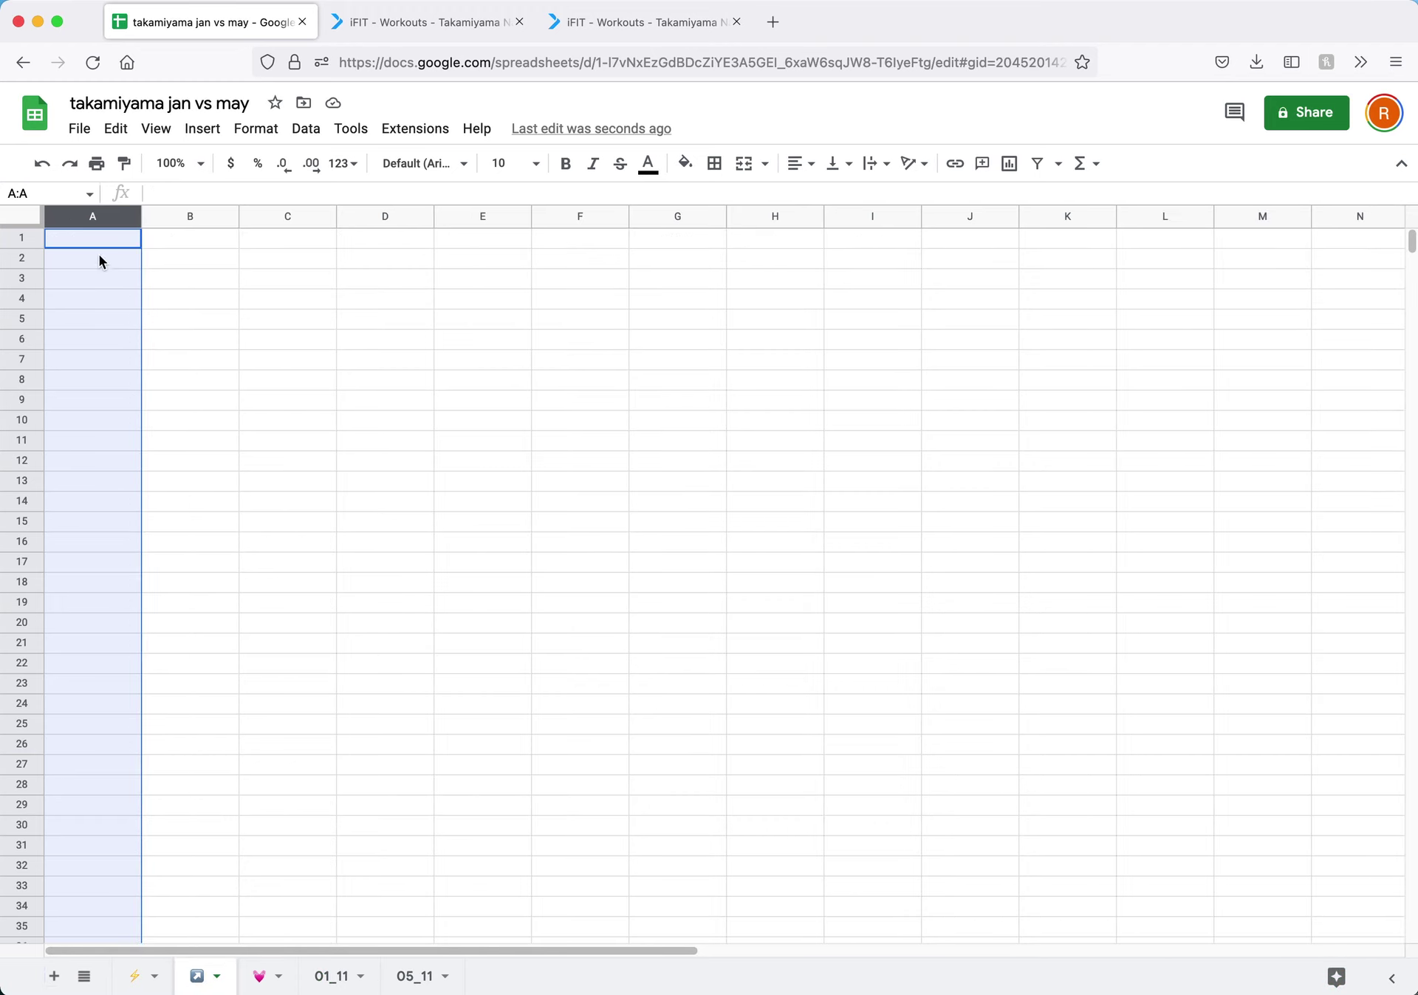
{"action": "key", "text": "super+v"}
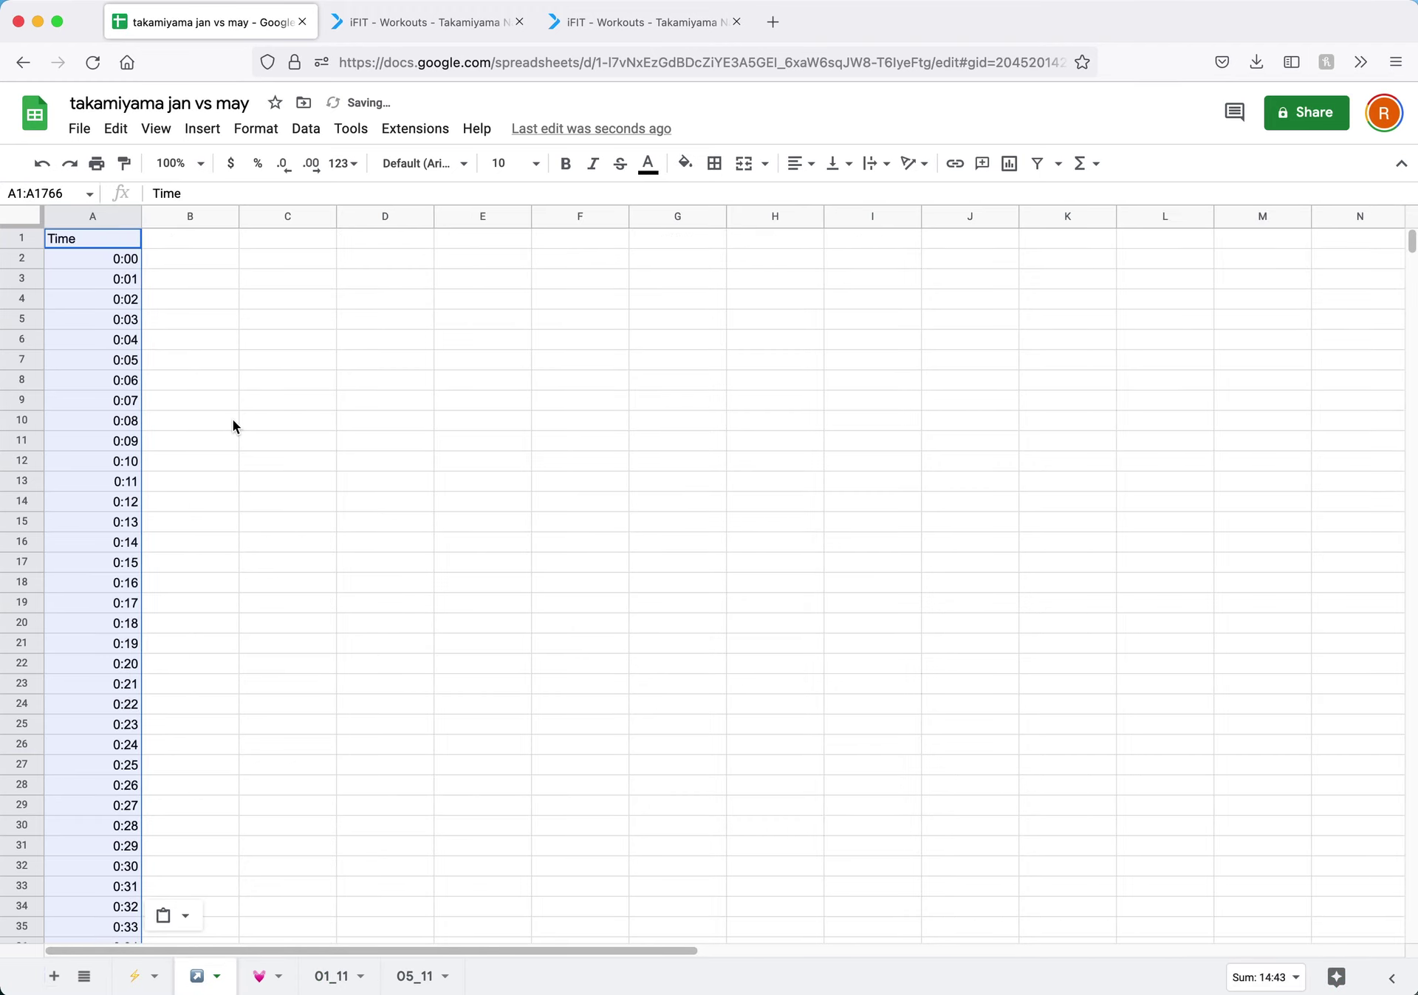
- Paste the 01_11 Incline into column B and the 05_11 Incline into column C
{"action": "left_click", "coordinate": [336, 976]}
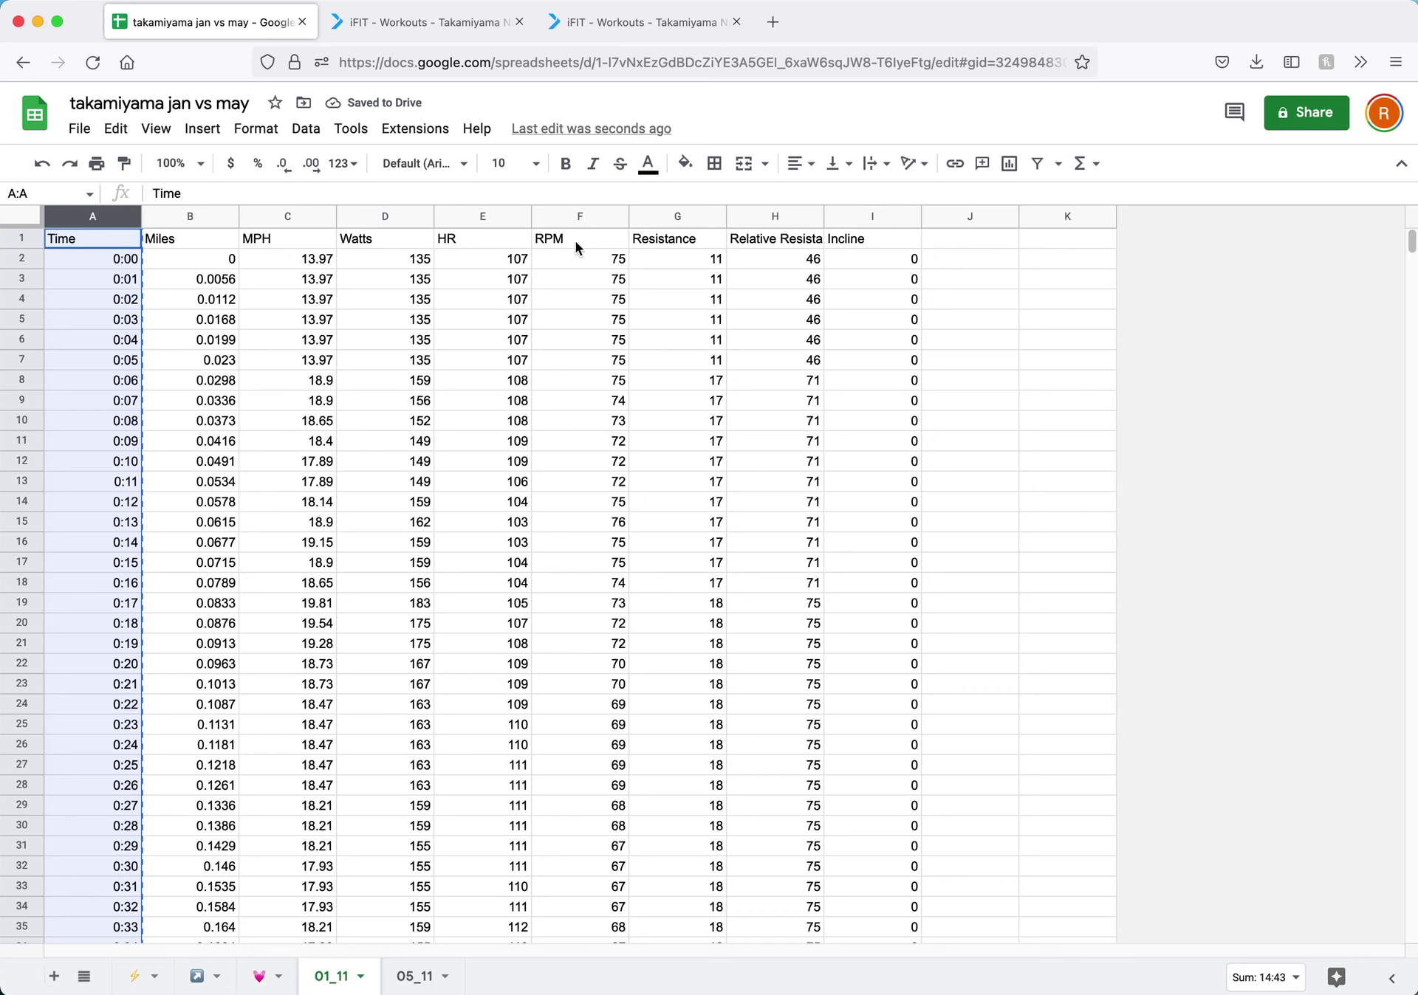
{"action": "left_click", "coordinate": [861, 216]}
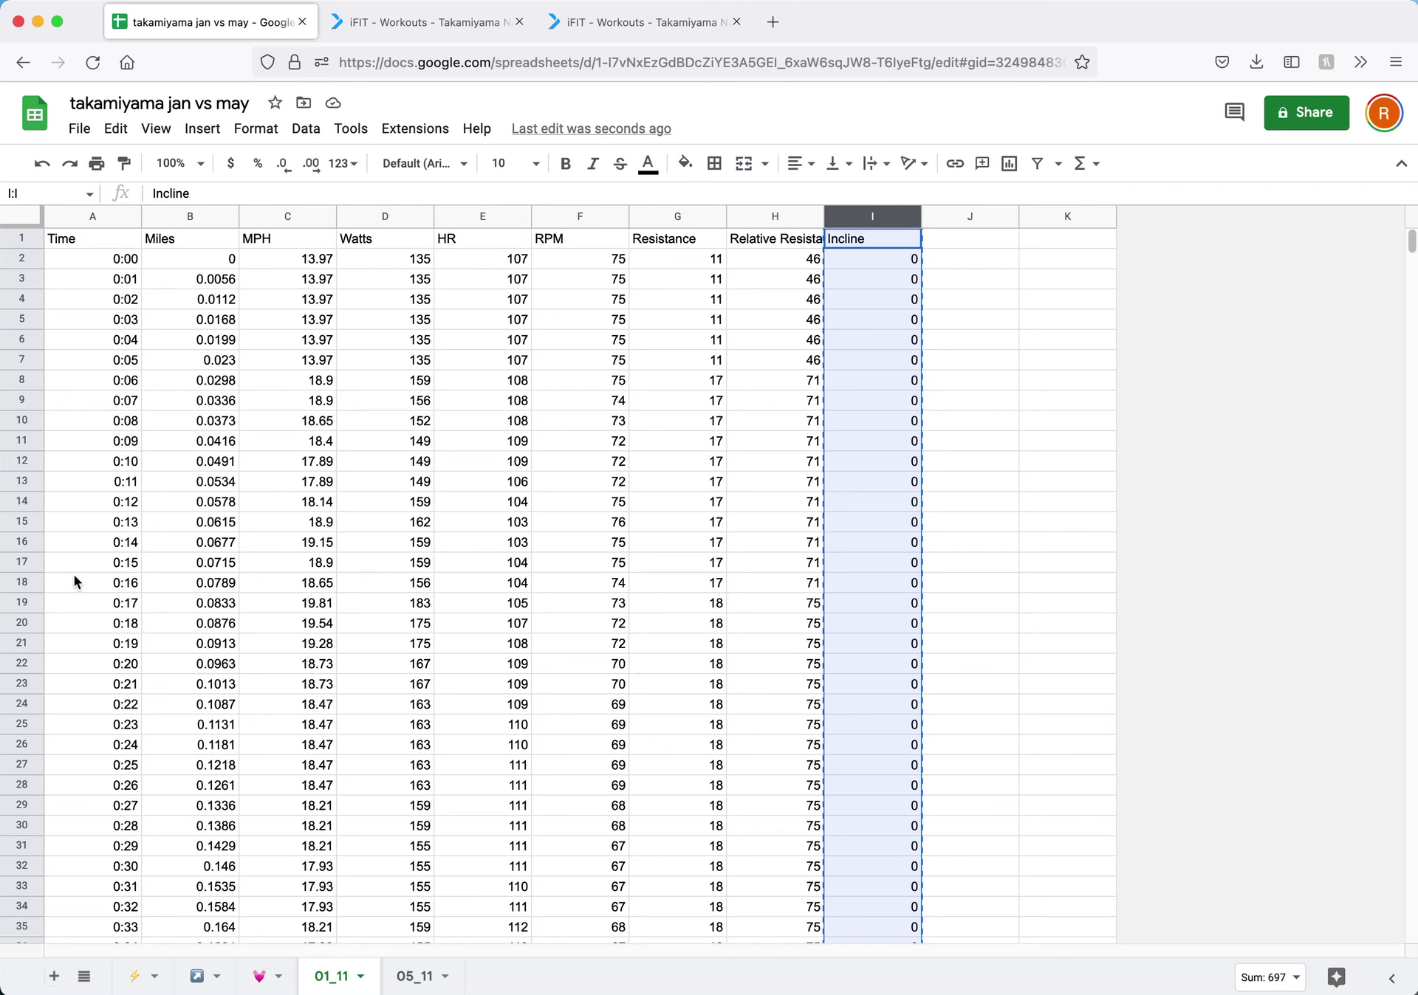
{"action": "left_click", "coordinate": [198, 977]}
{"action": "left_click", "coordinate": [182, 216]}
{"action": "key", "text": "ctrl+v"}
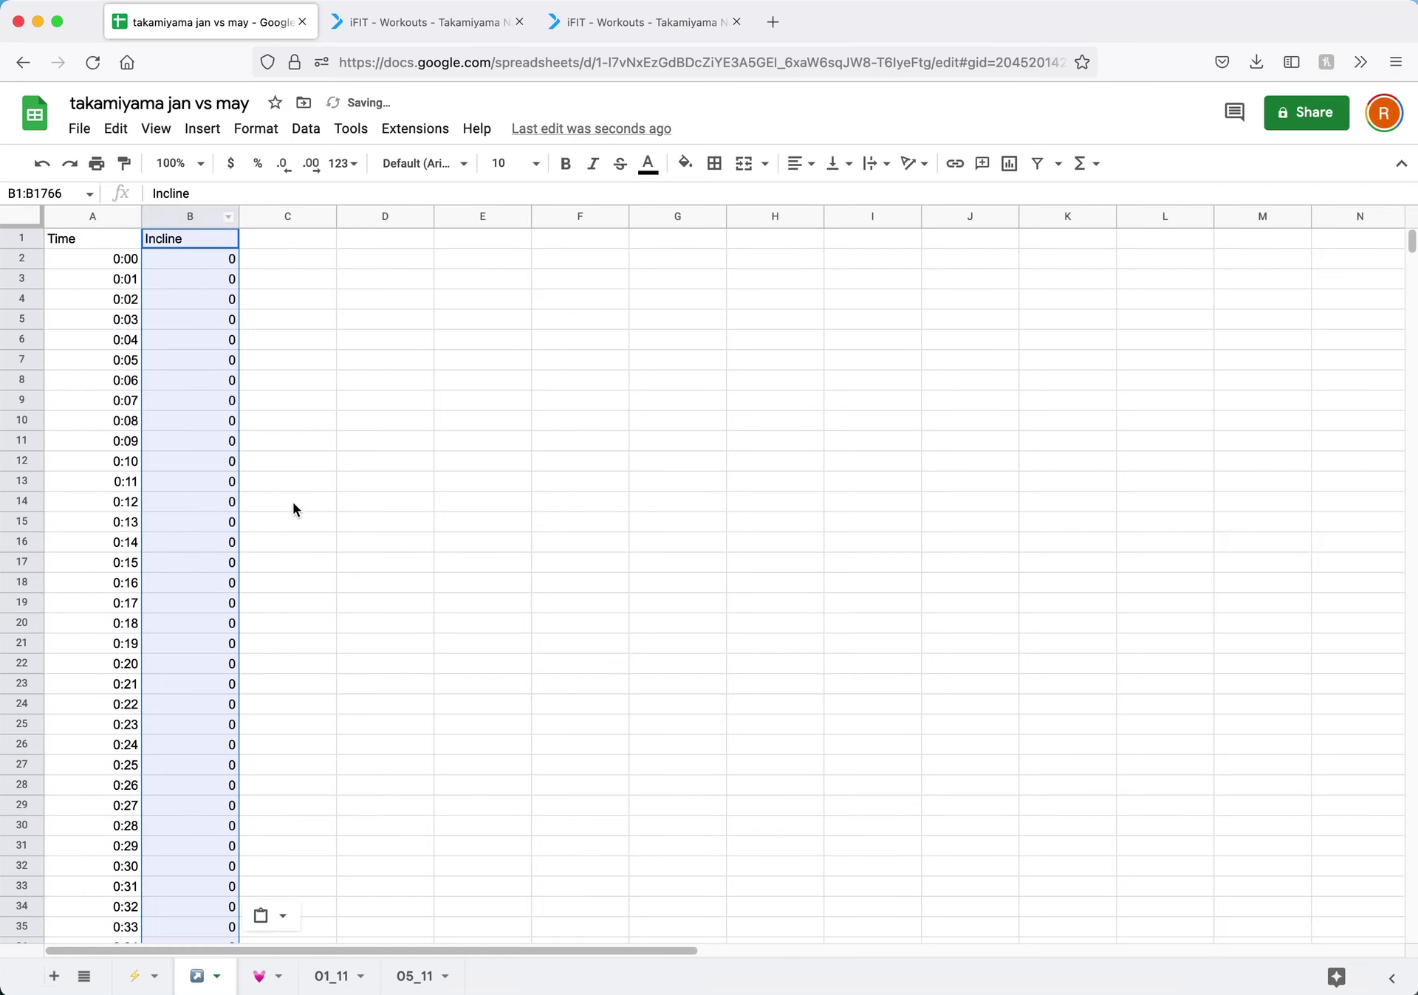
{"action": "left_click", "coordinate": [411, 977]}
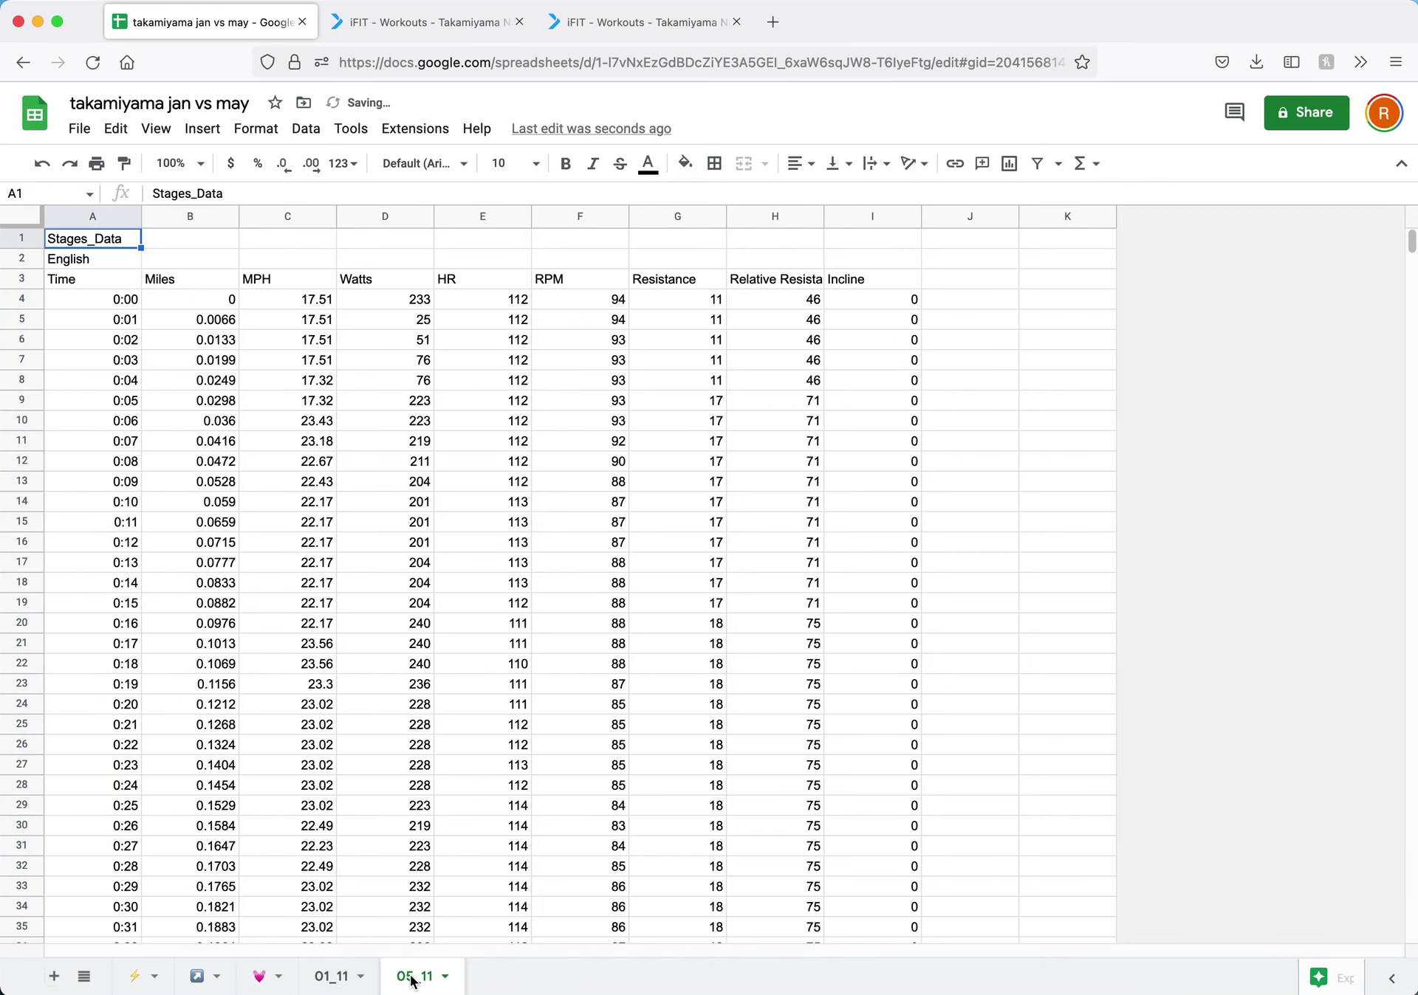
{"action": "left_click", "coordinate": [857, 216]}
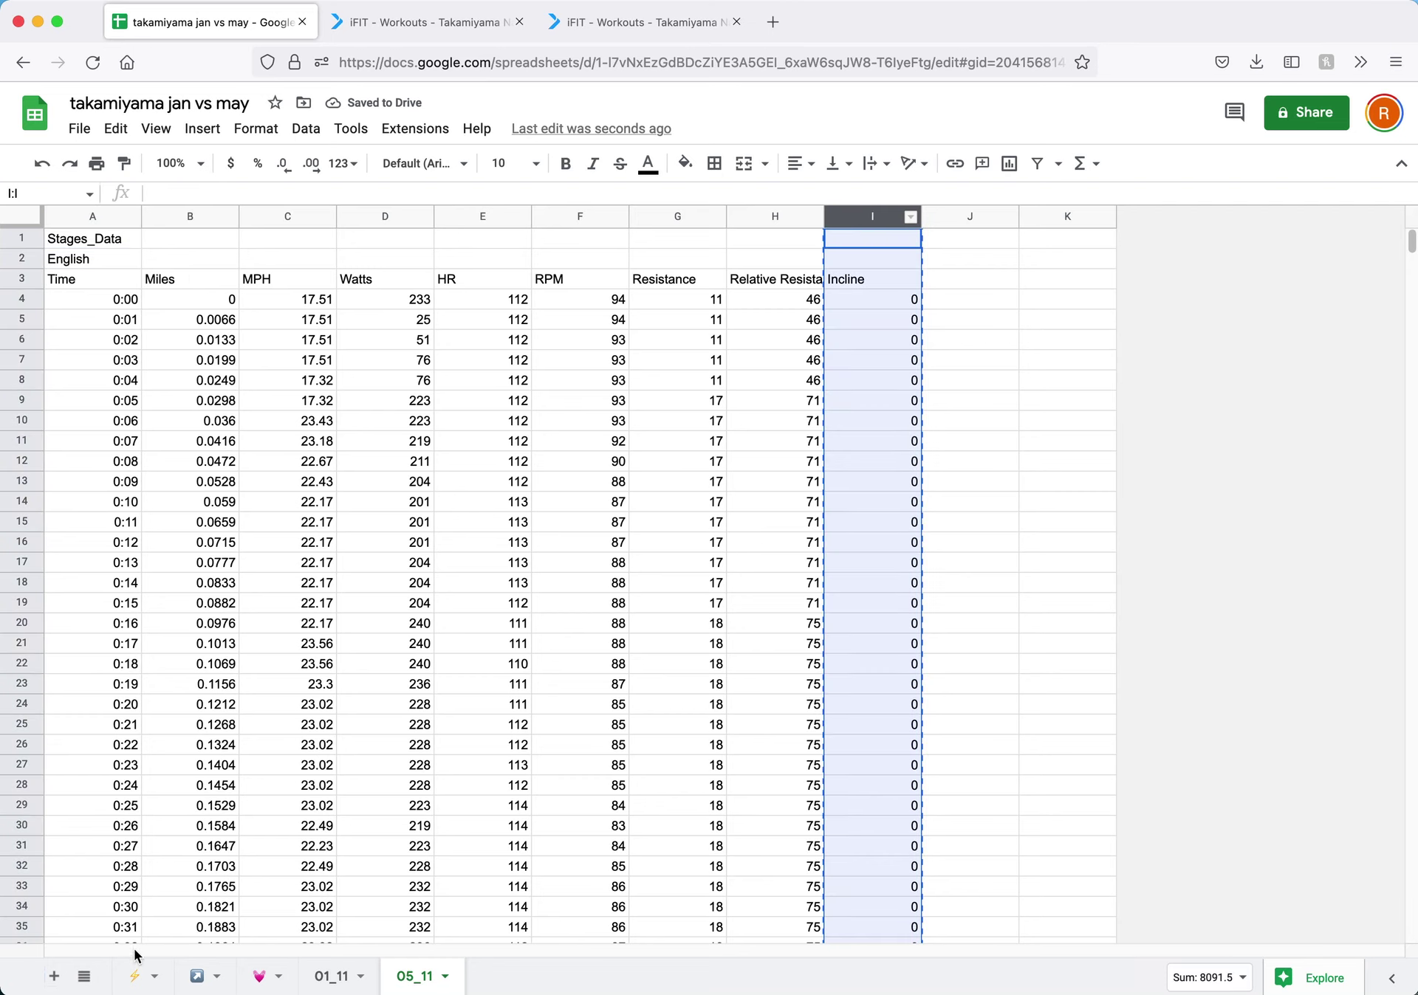
{"action": "left_click", "coordinate": [198, 976]}
{"action": "left_click", "coordinate": [277, 214]}
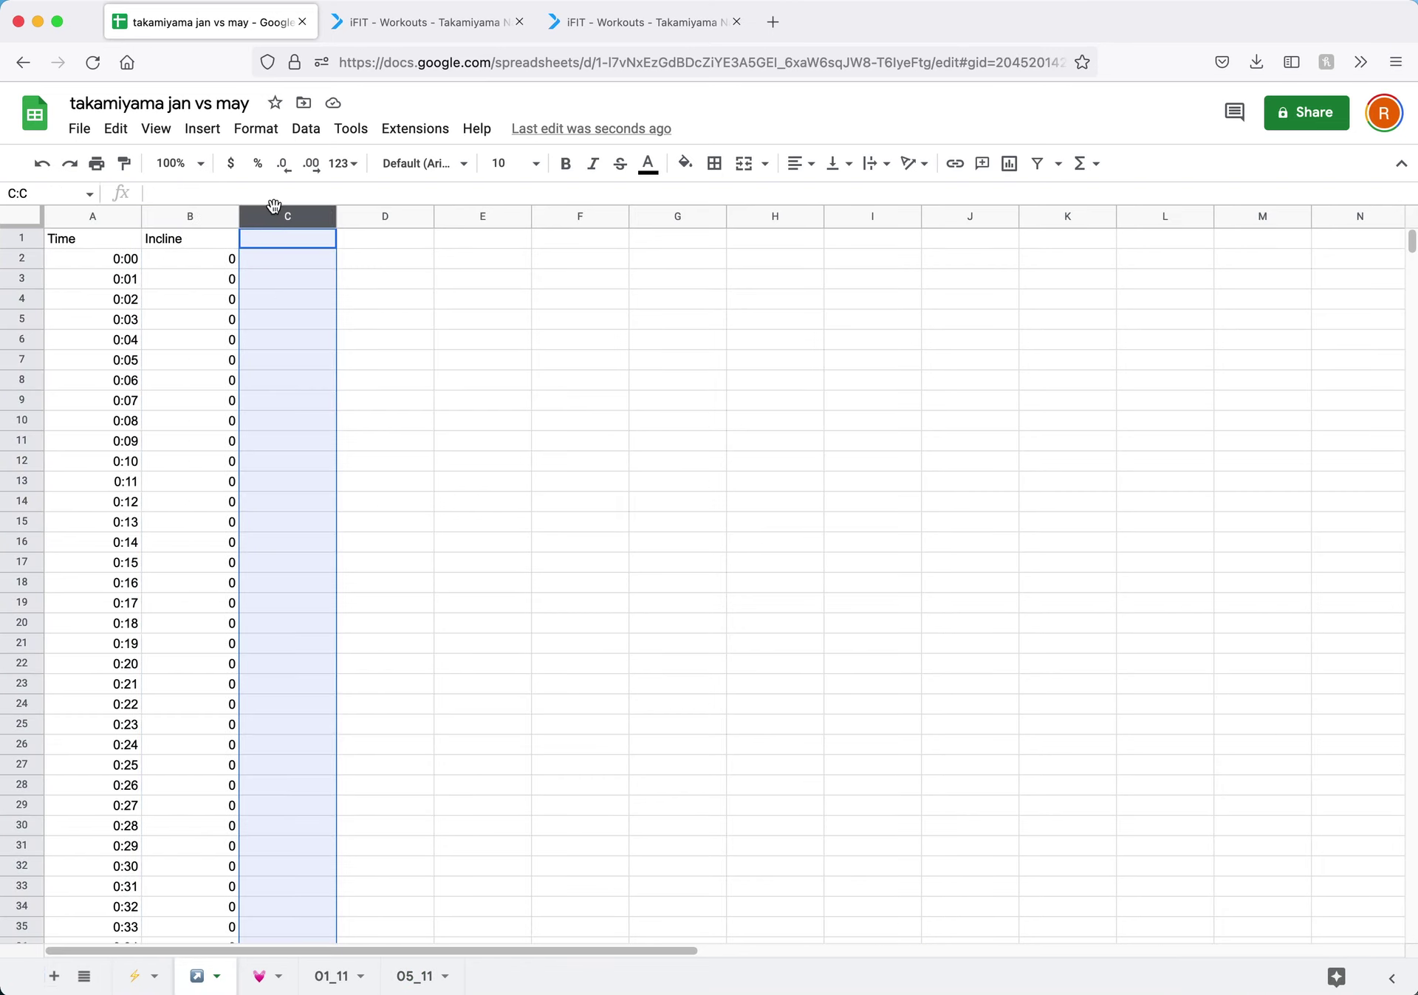
{"action": "key", "text": "ctrl+v"}
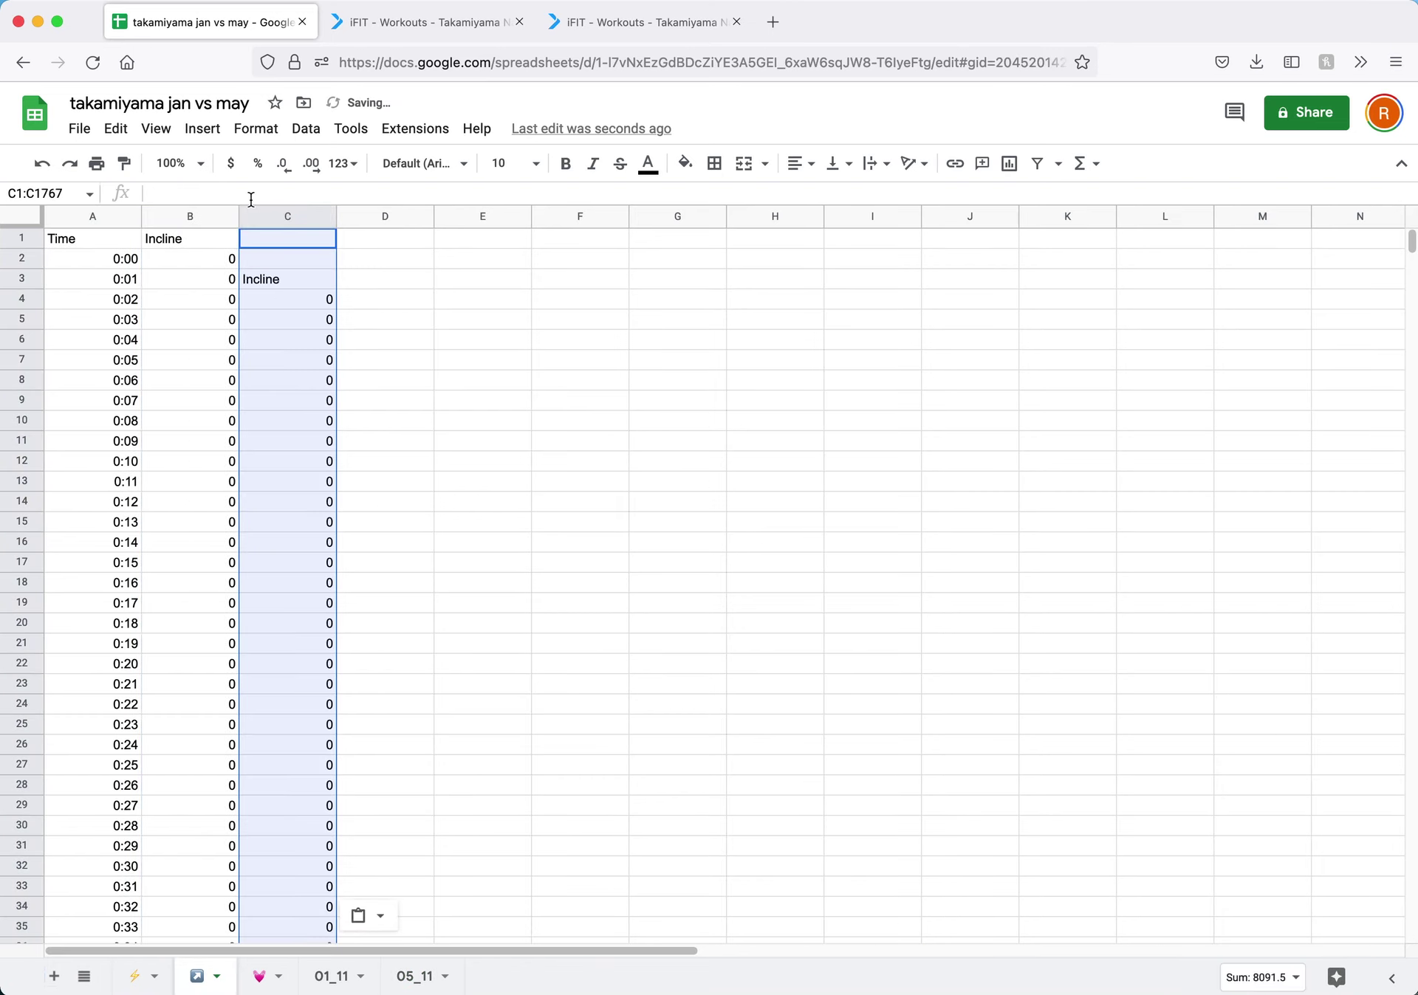
- Delete empty cells C1:C2 shifting up so Incline aligns in row 1, then select all
{"action": "left_click", "coordinate": [280, 260]}
{"action": "left_click", "coordinate": [291, 238], "text": "shift"}
{"action": "right_click", "coordinate": [291, 240]}
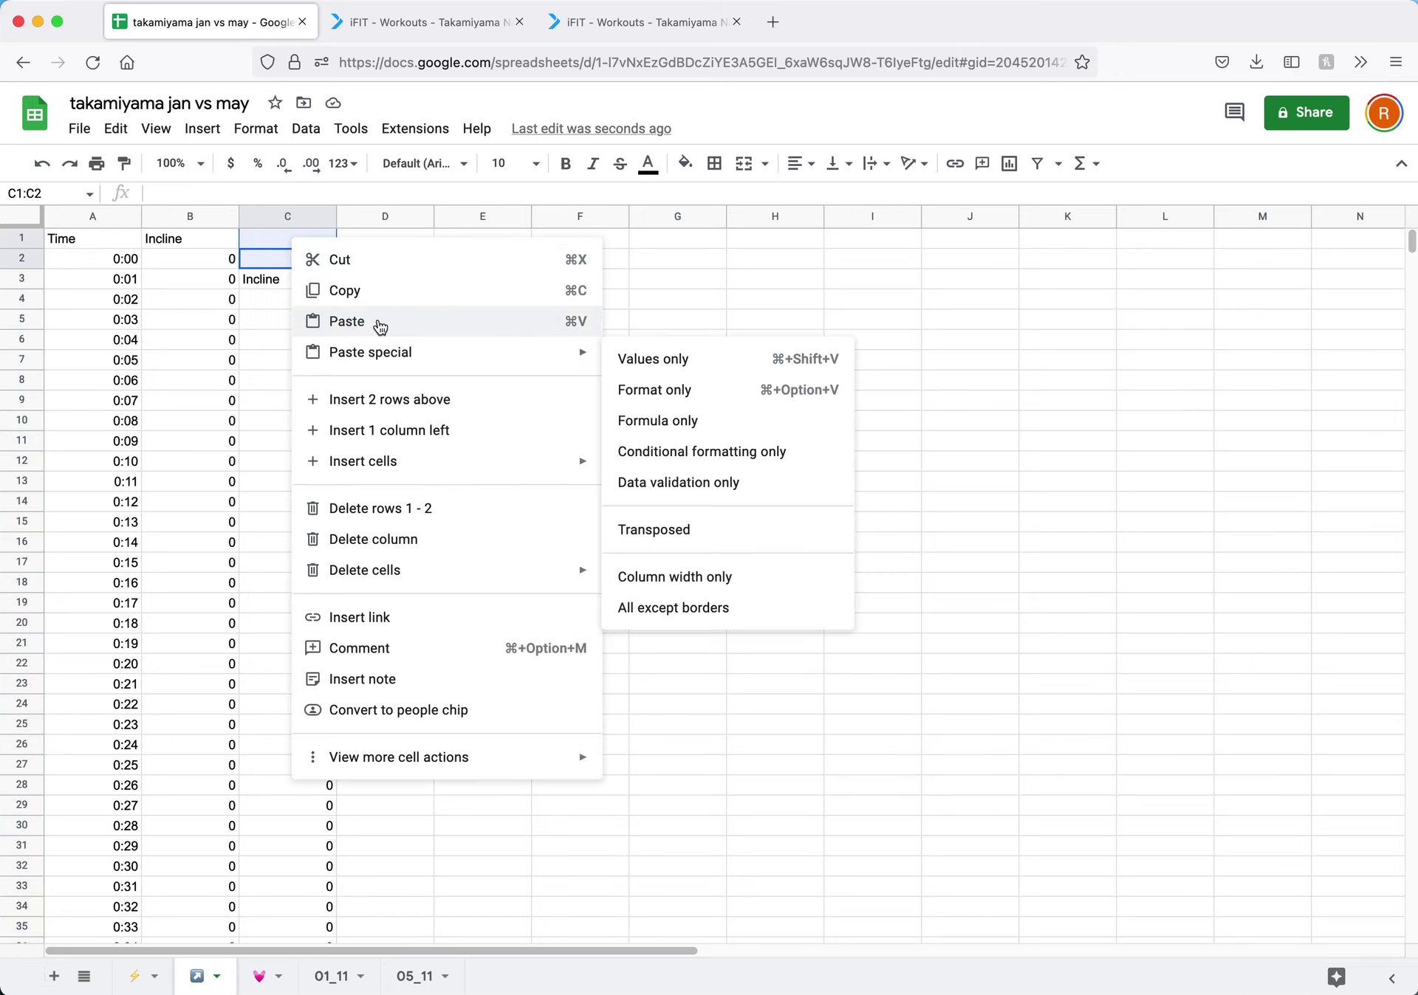
{"action": "mouse_move", "coordinate": [411, 573]}
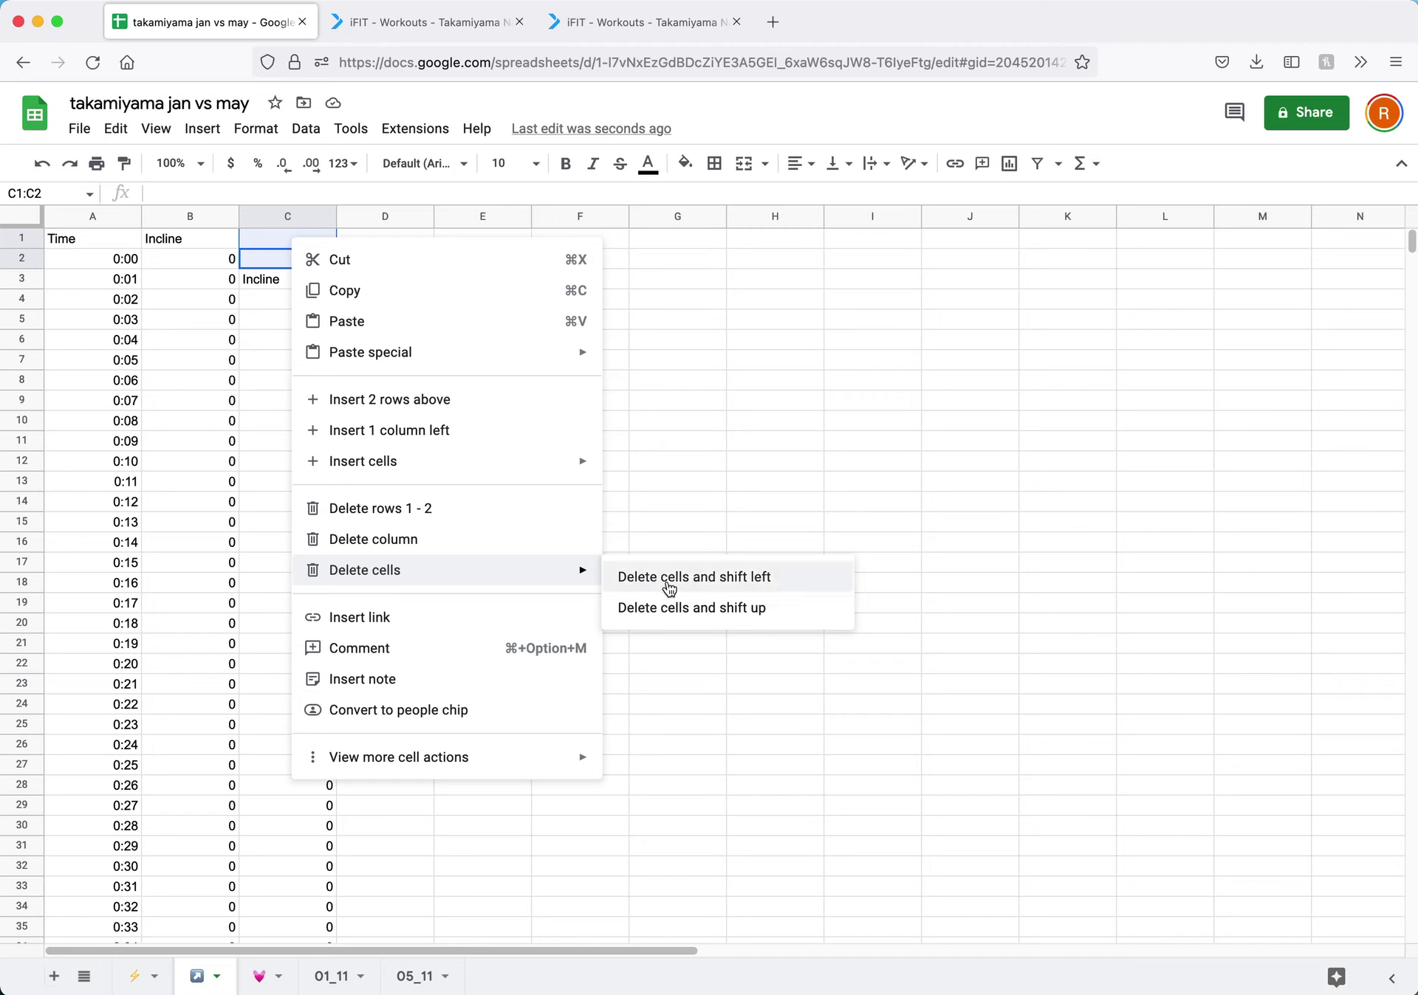
{"action": "left_click", "coordinate": [668, 608]}
{"action": "left_click", "coordinate": [675, 545]}
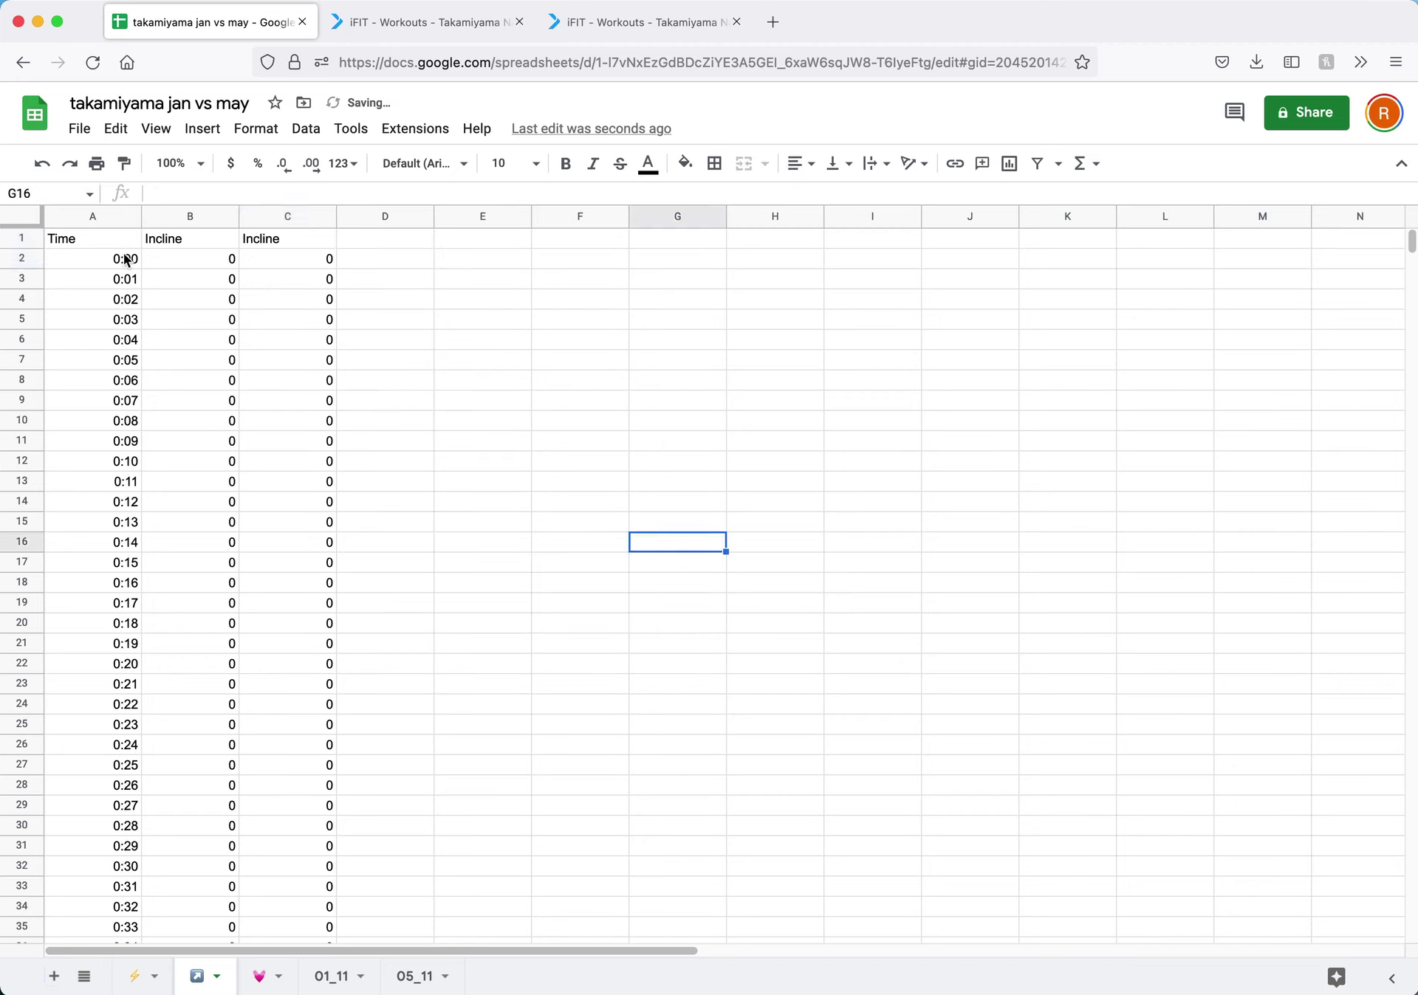
{"action": "left_click", "coordinate": [23, 219]}
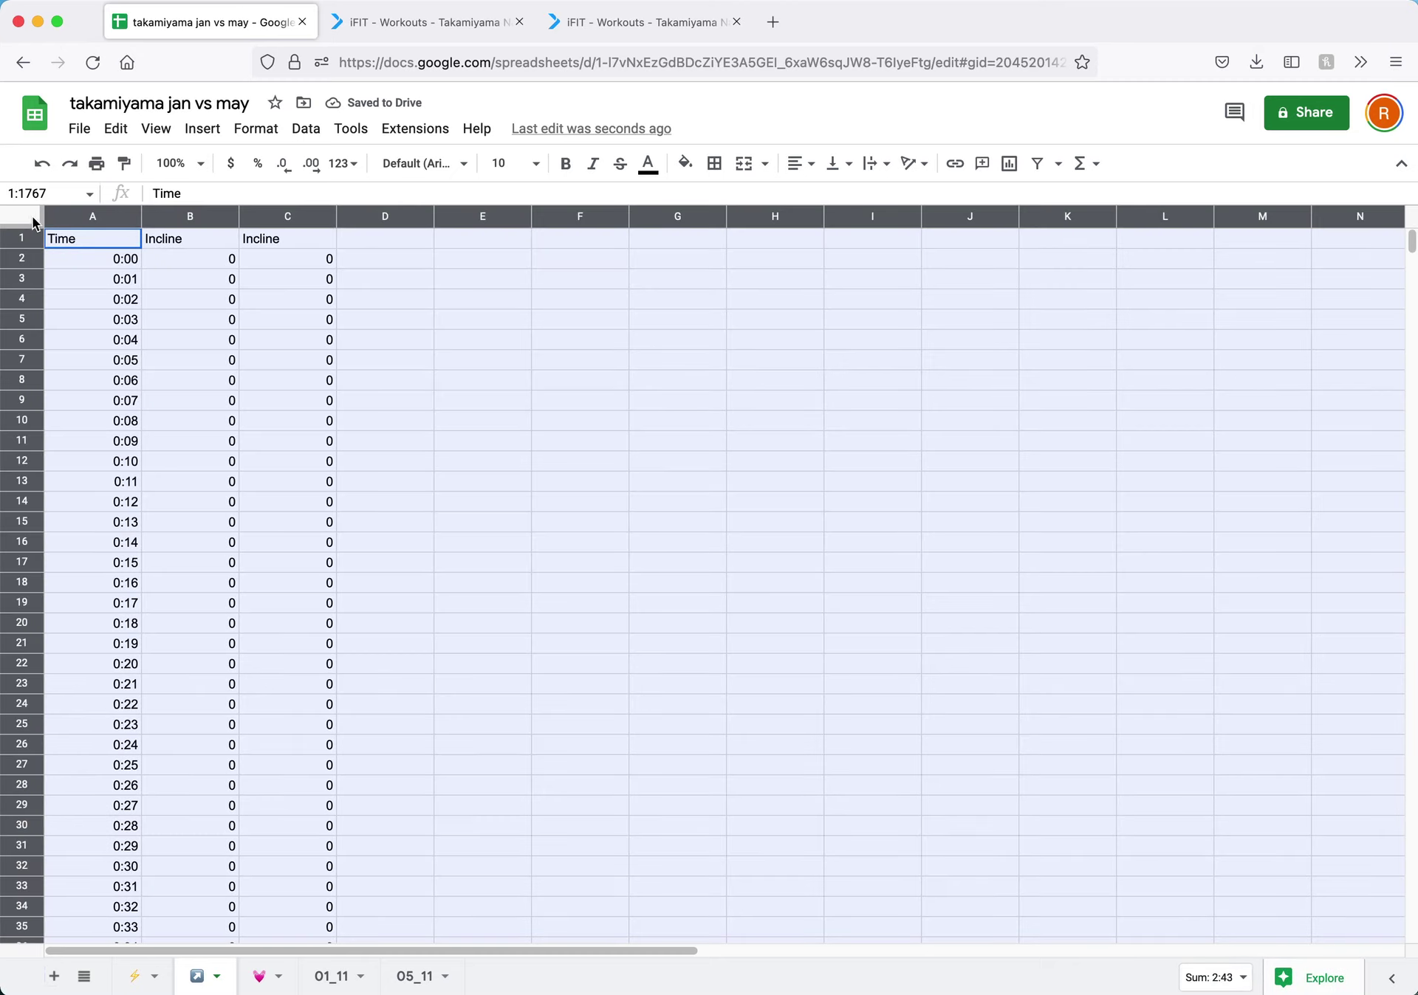
- Insert a line chart of the selected data and widen it across the sheet
{"action": "left_click", "coordinate": [202, 133]}
{"action": "left_click", "coordinate": [252, 314]}
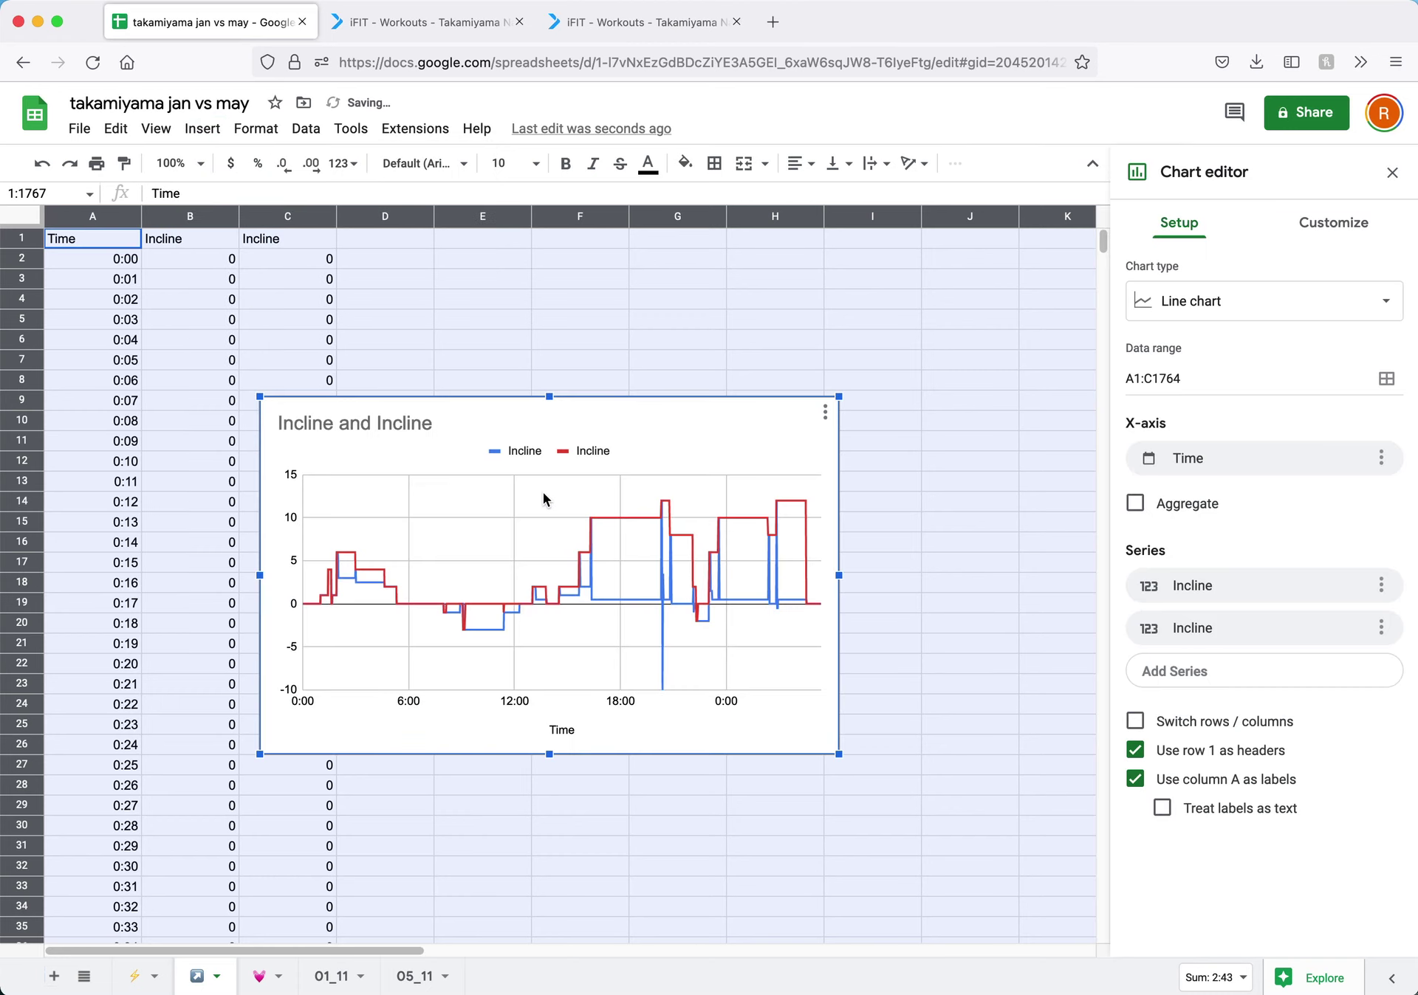
{"action": "left_click_drag", "start_coordinate": [839, 574], "coordinate": [1062, 576]}
{"action": "left_click_drag", "start_coordinate": [260, 574], "coordinate": [59, 575]}
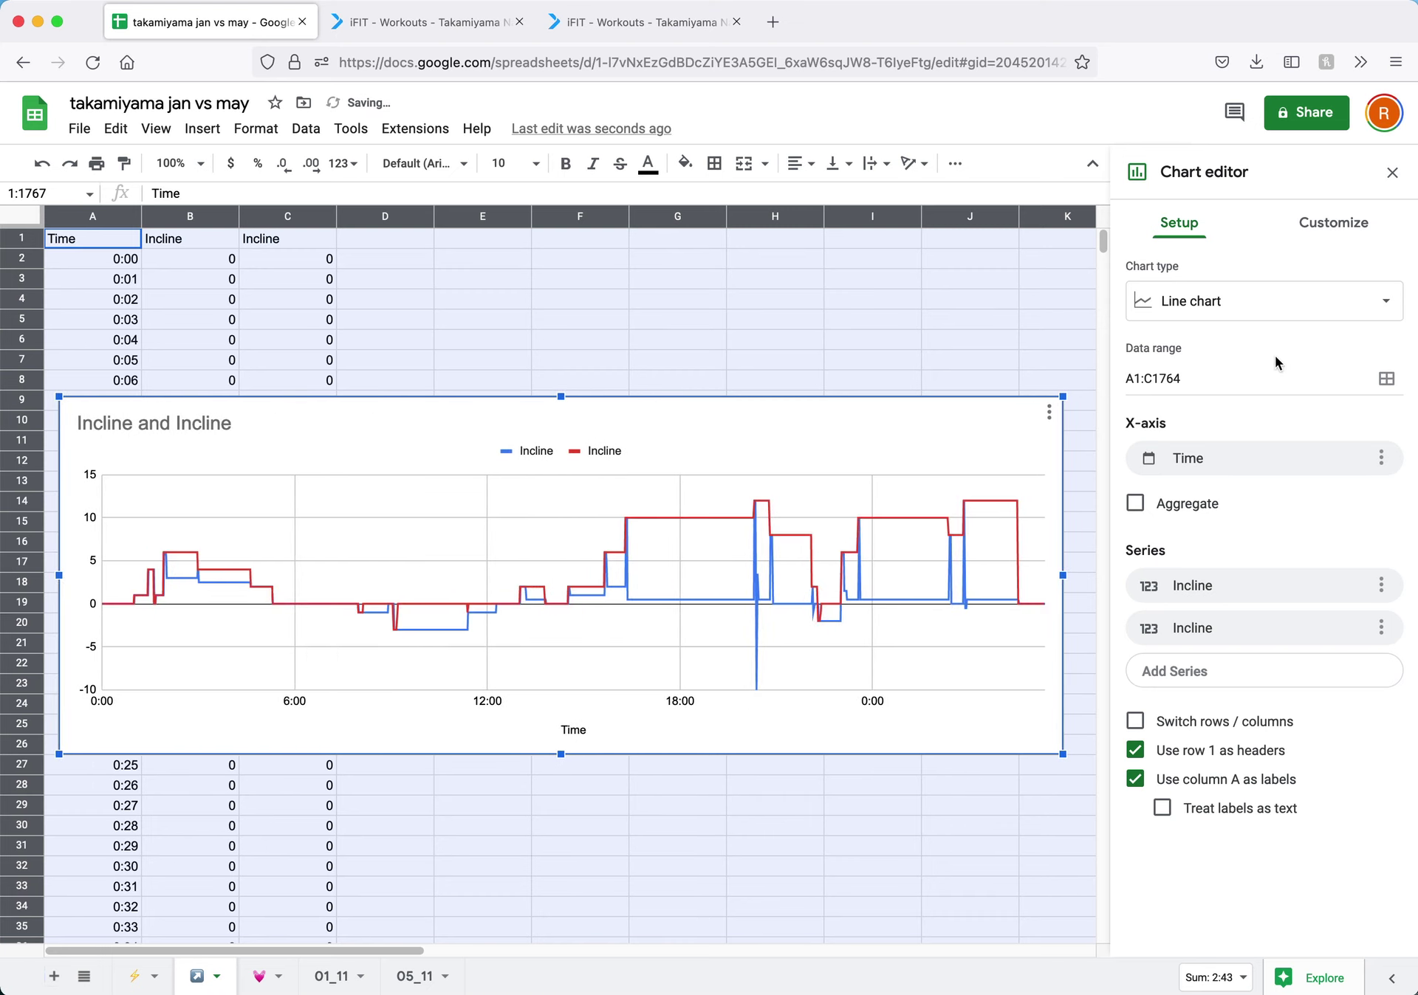
{"action": "left_click", "coordinate": [1392, 172]}
{"action": "left_click", "coordinate": [1003, 557]}
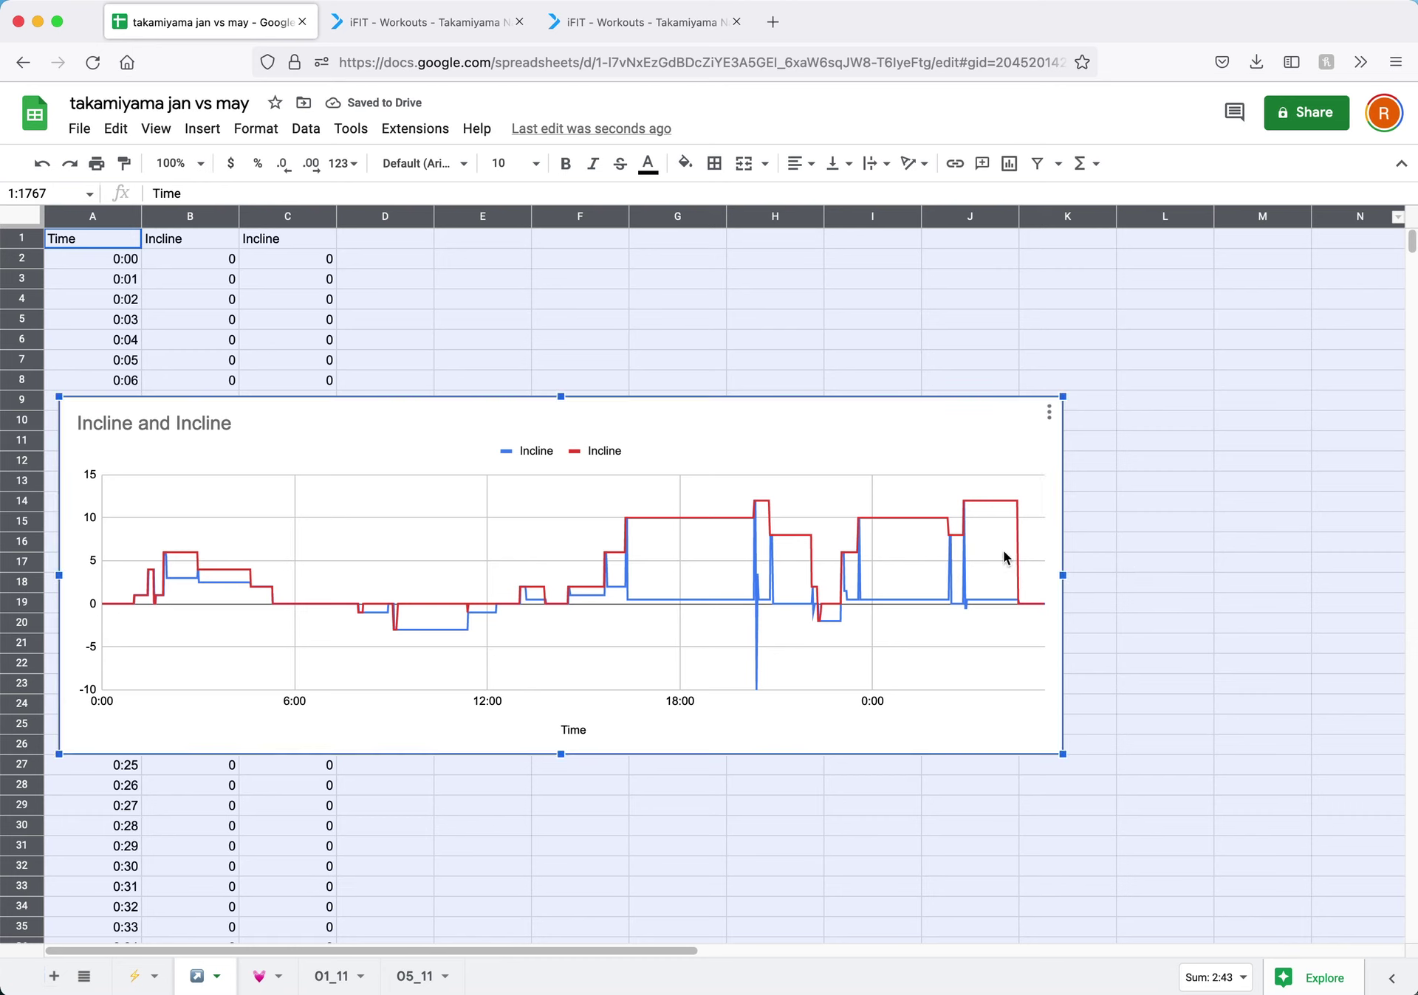
{"action": "left_click_drag", "start_coordinate": [1168, 583], "coordinate": [1321, 576]}
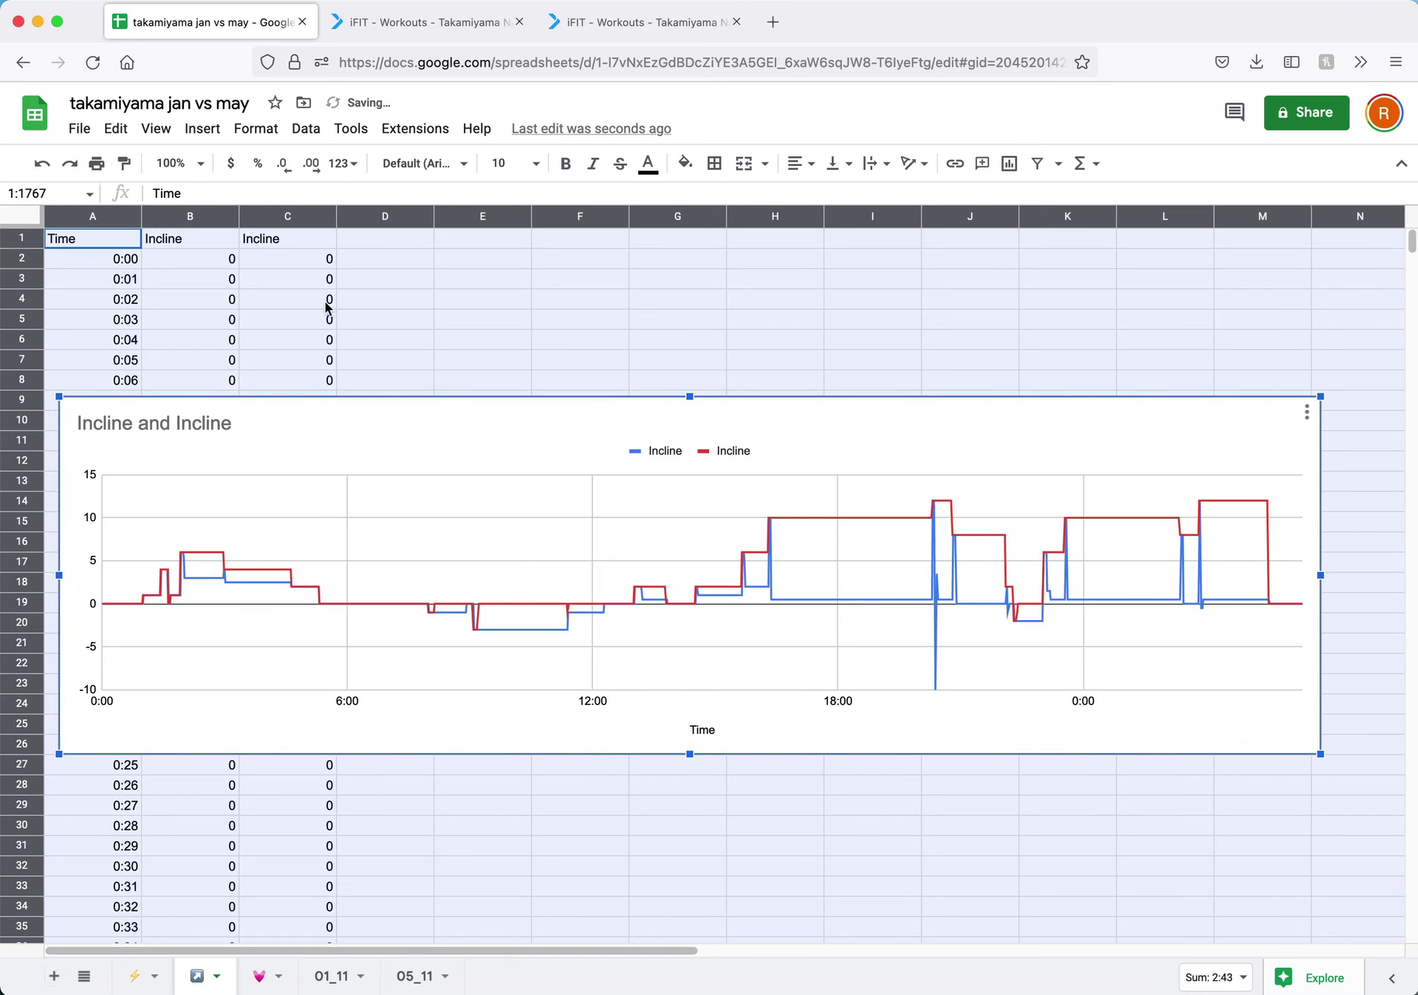
- Rename the headers B1 and C1 to 'Incline jan' and 'Incline may'
{"action": "left_click", "coordinate": [202, 241]}
{"action": "double_click", "coordinate": [201, 241]}
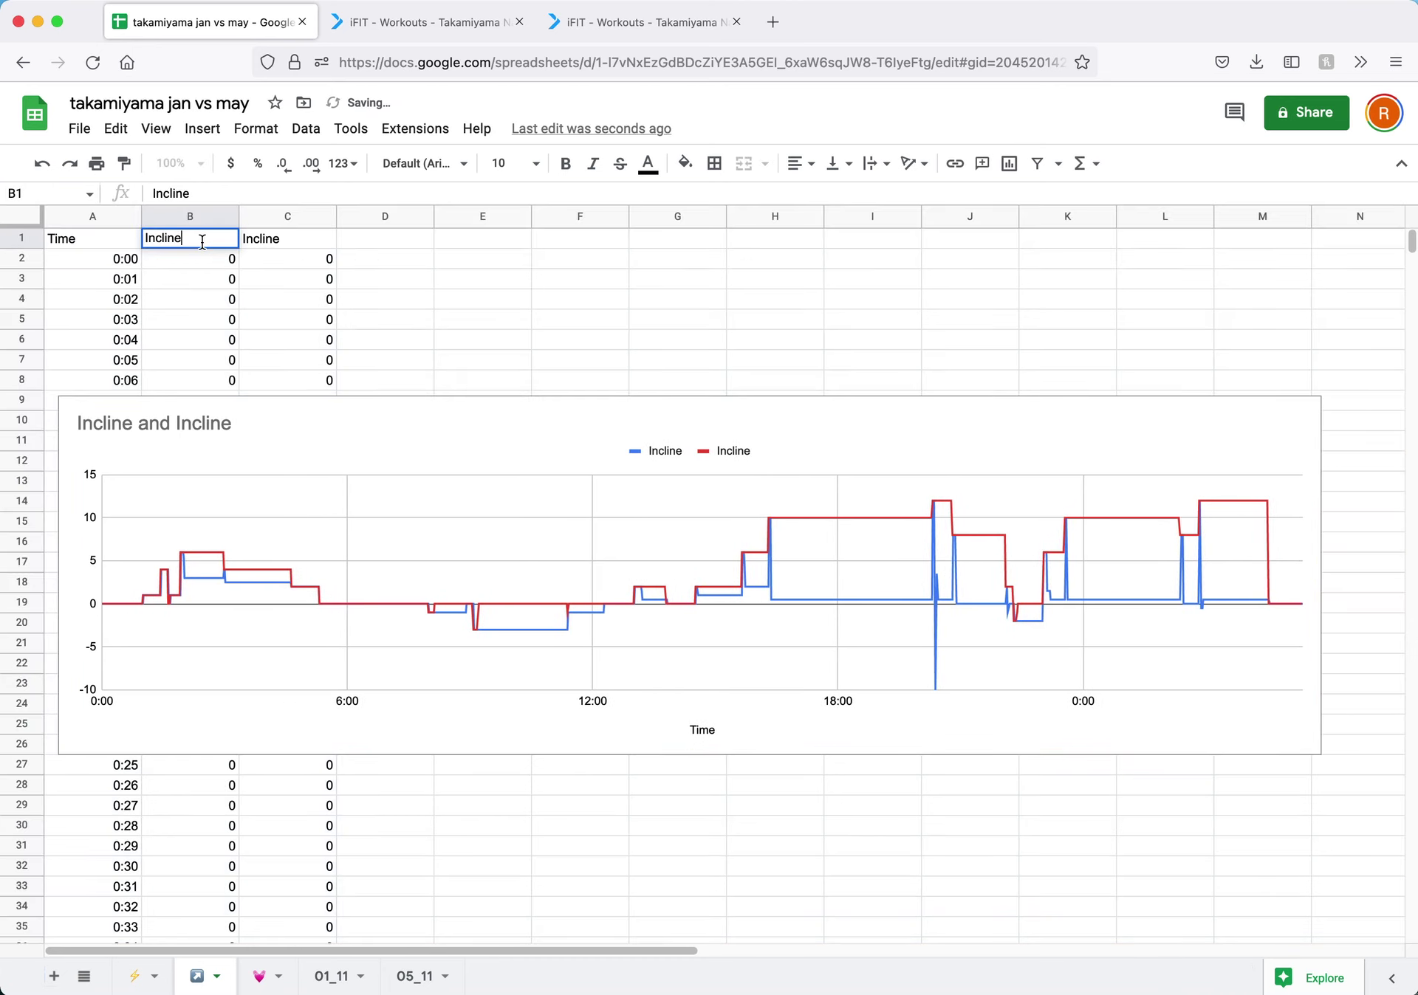
{"action": "type", "text": "jan"}
{"action": "key", "text": "Return"}
{"action": "left_click", "coordinate": [268, 244]}
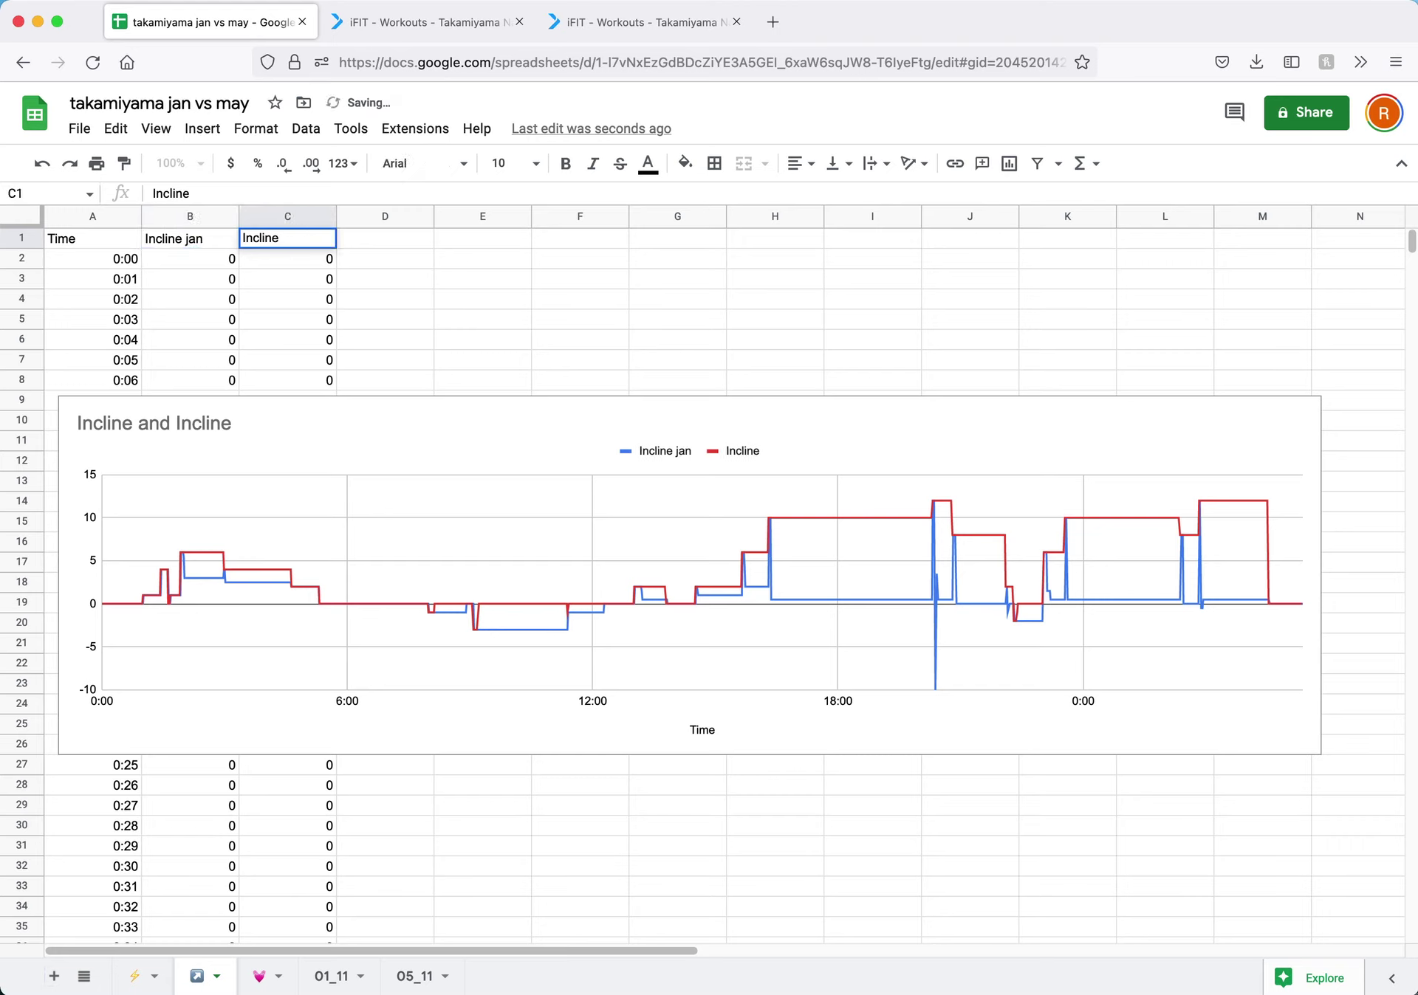
{"action": "type", "text": "may"}
{"action": "key", "text": "Return"}
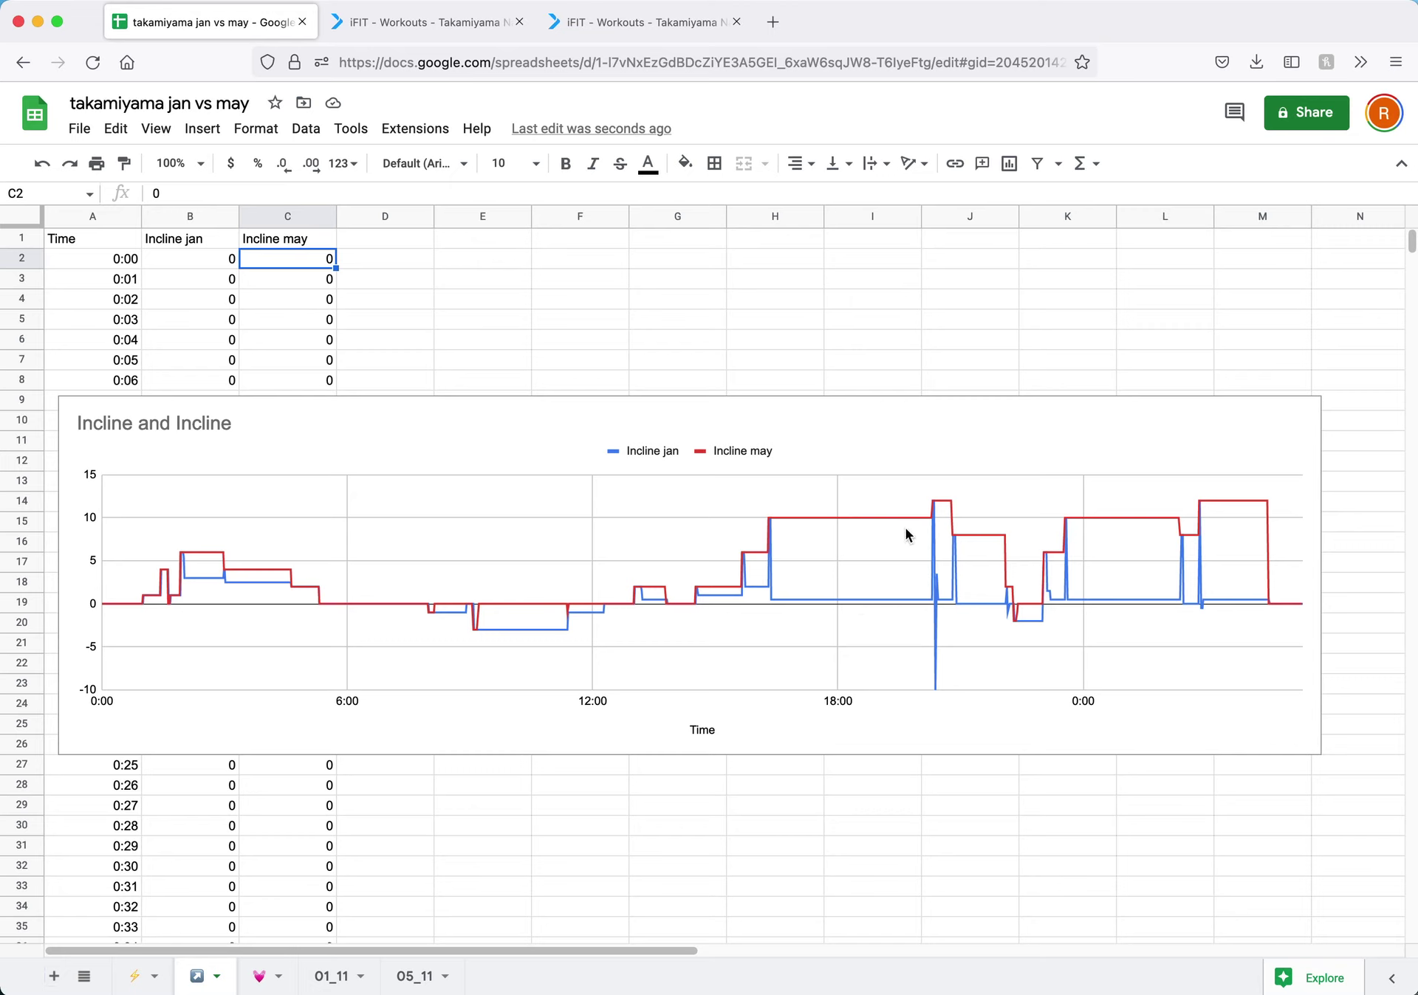
- Copy the Time column from 01_11 into column A of the lightning sheet
{"action": "left_click", "coordinate": [139, 978]}
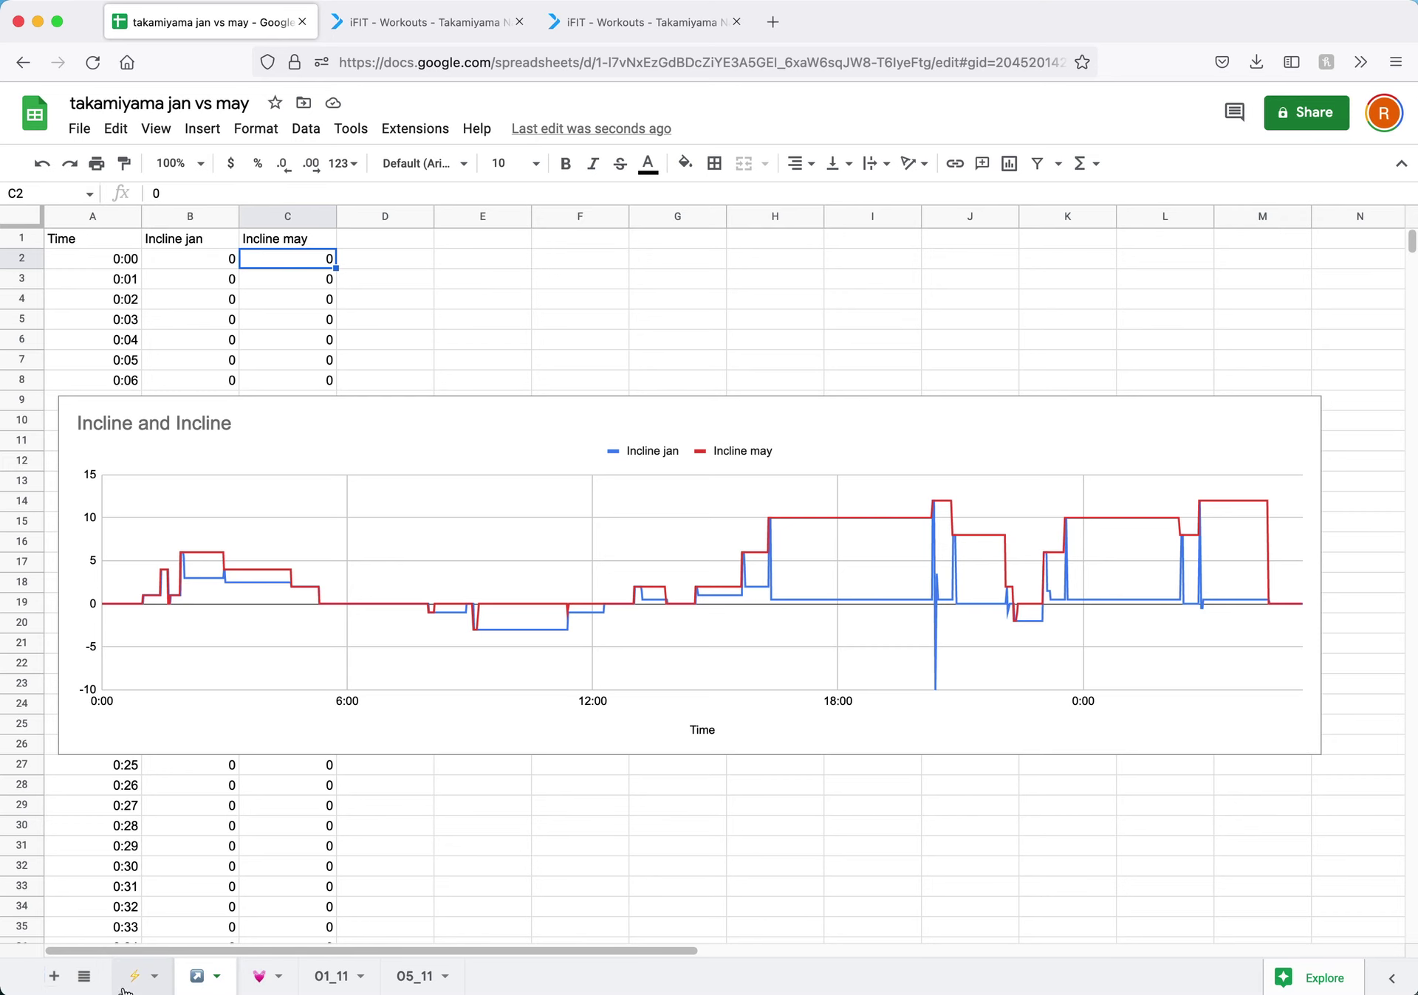
{"action": "left_click", "coordinate": [332, 978]}
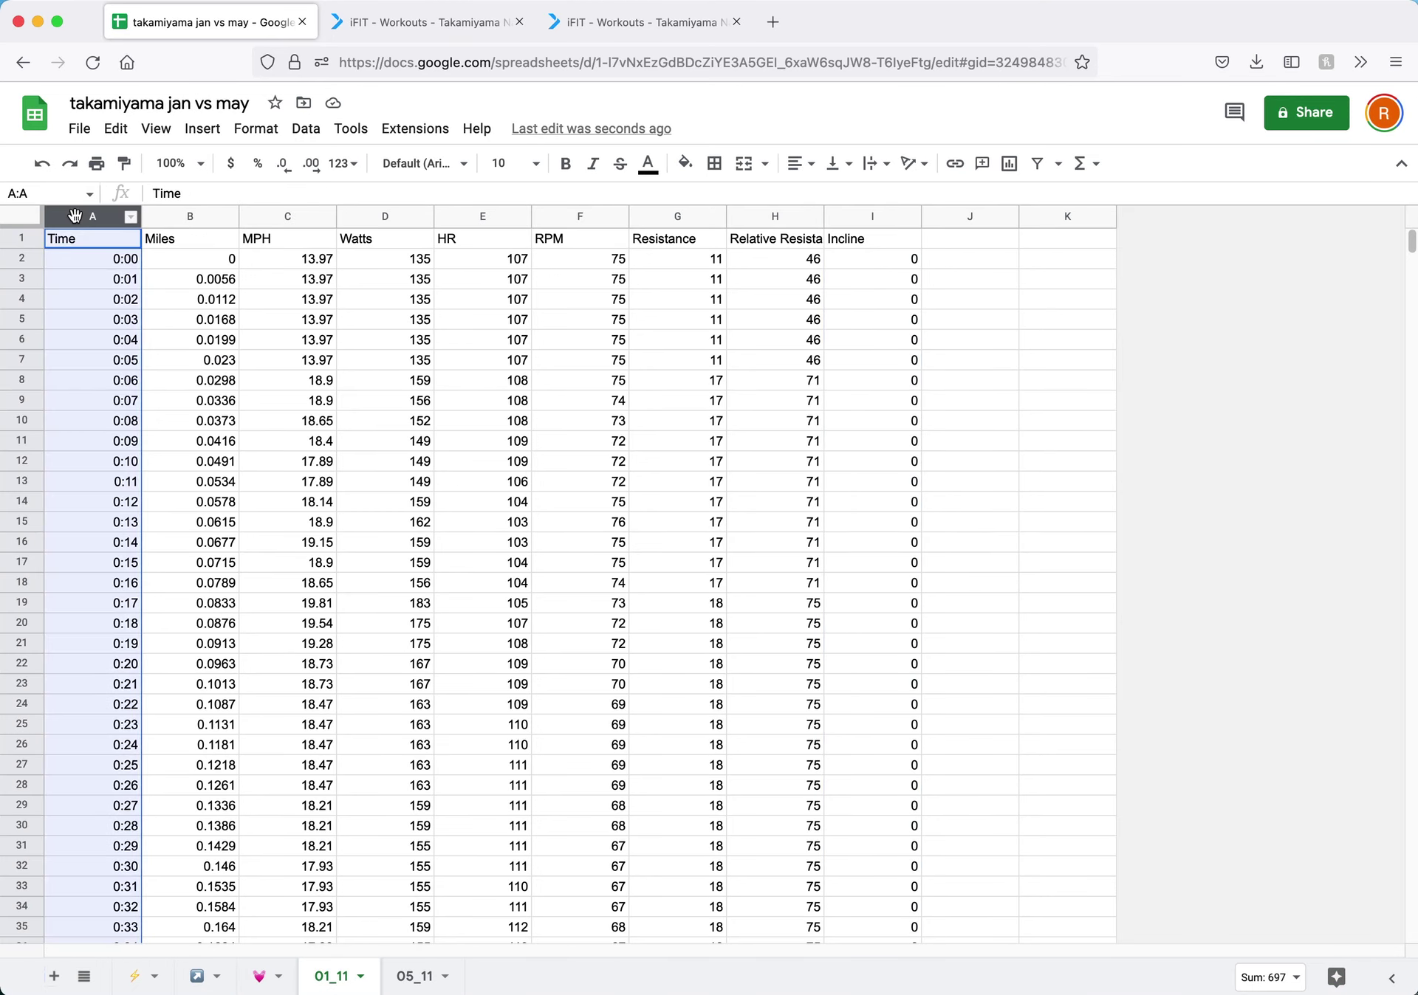
{"action": "key", "text": "super+c"}
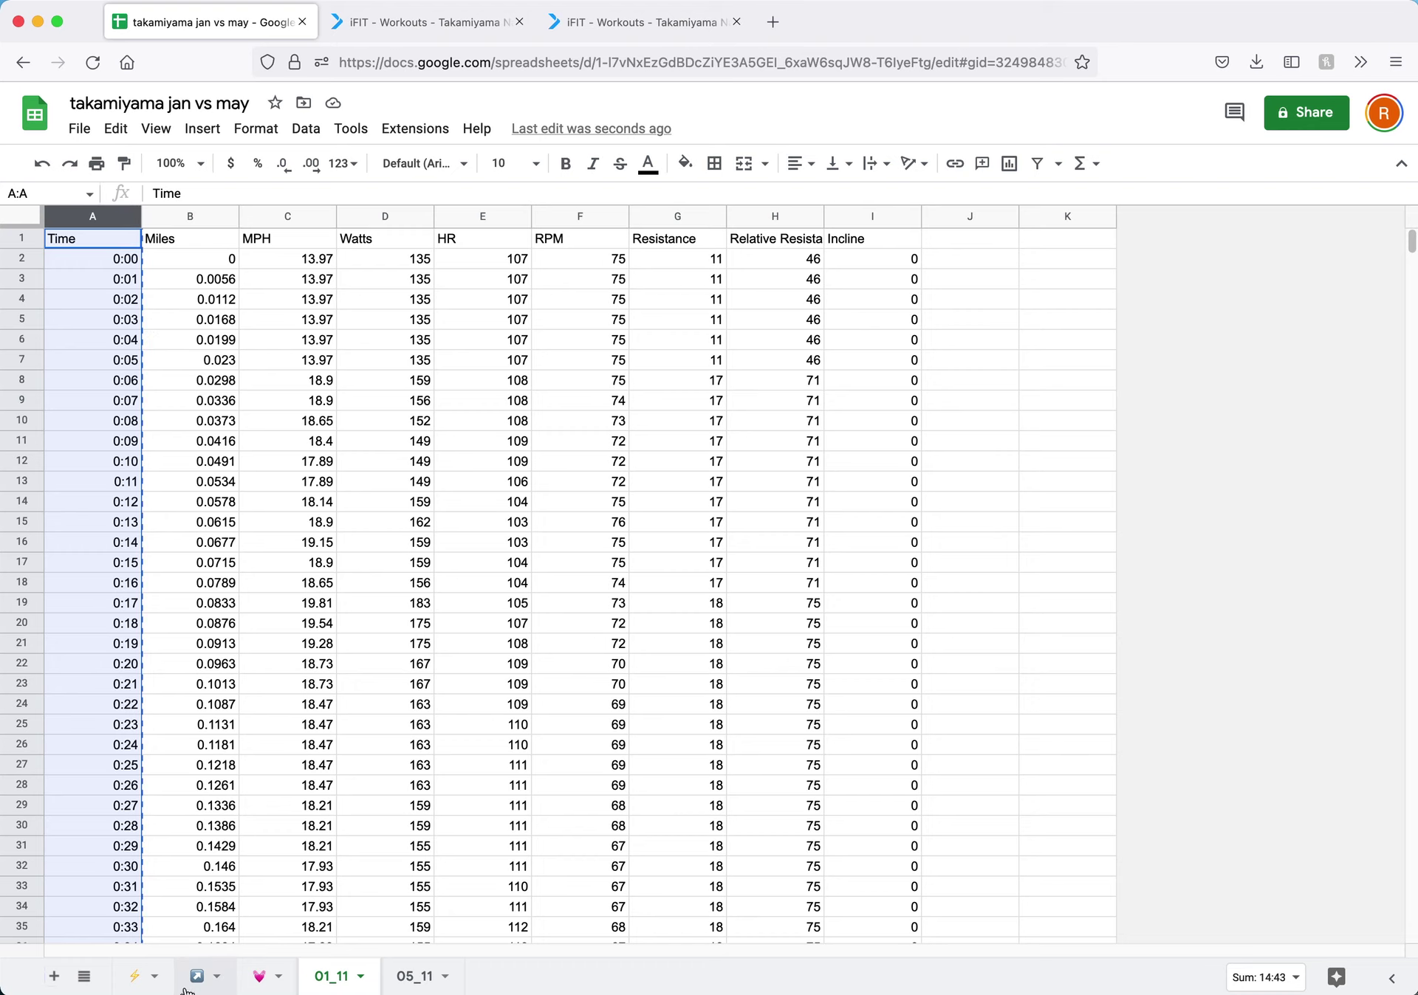
{"action": "left_click", "coordinate": [139, 977]}
{"action": "left_click", "coordinate": [81, 216]}
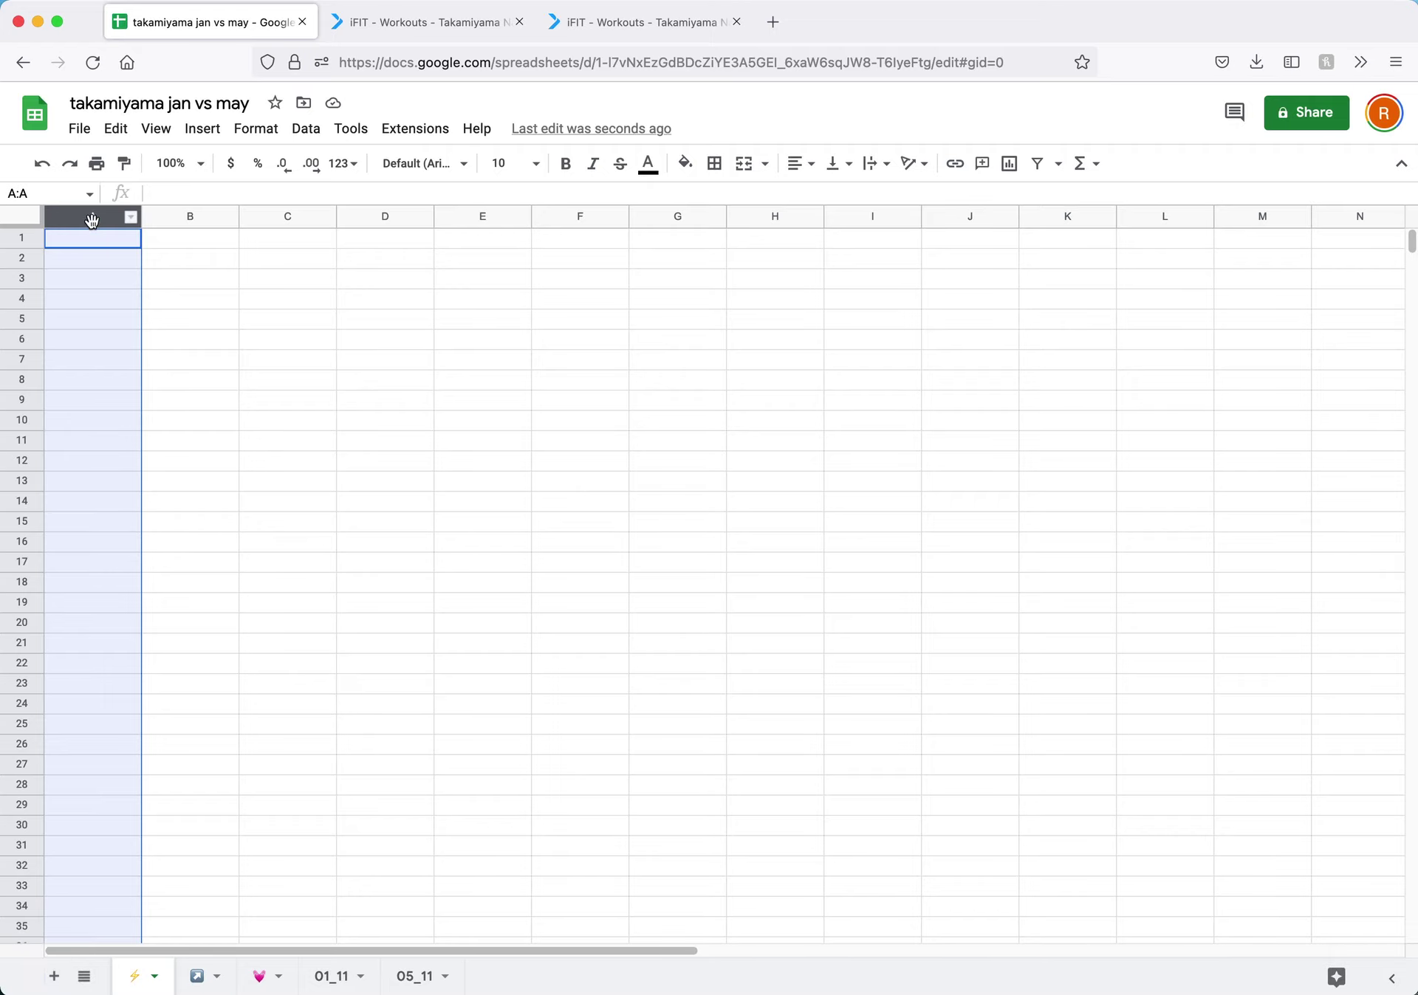
{"action": "key", "text": "super+v"}
- Copy the January Watts column from 01_11 into column B of the lightning sheet
{"action": "left_click", "coordinate": [407, 976]}
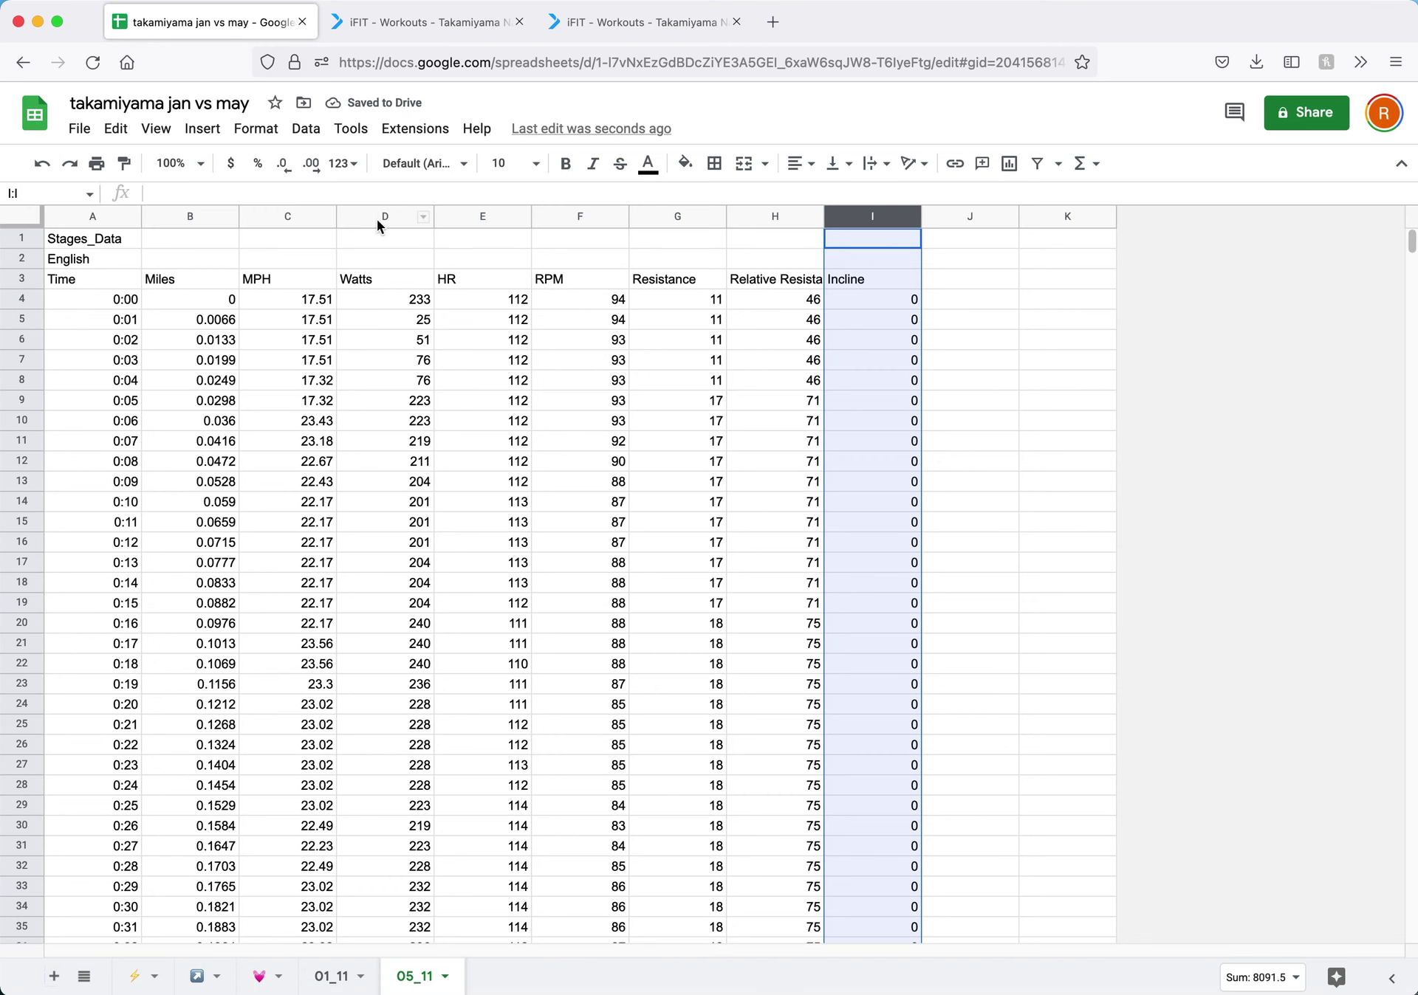
{"action": "left_click", "coordinate": [332, 976]}
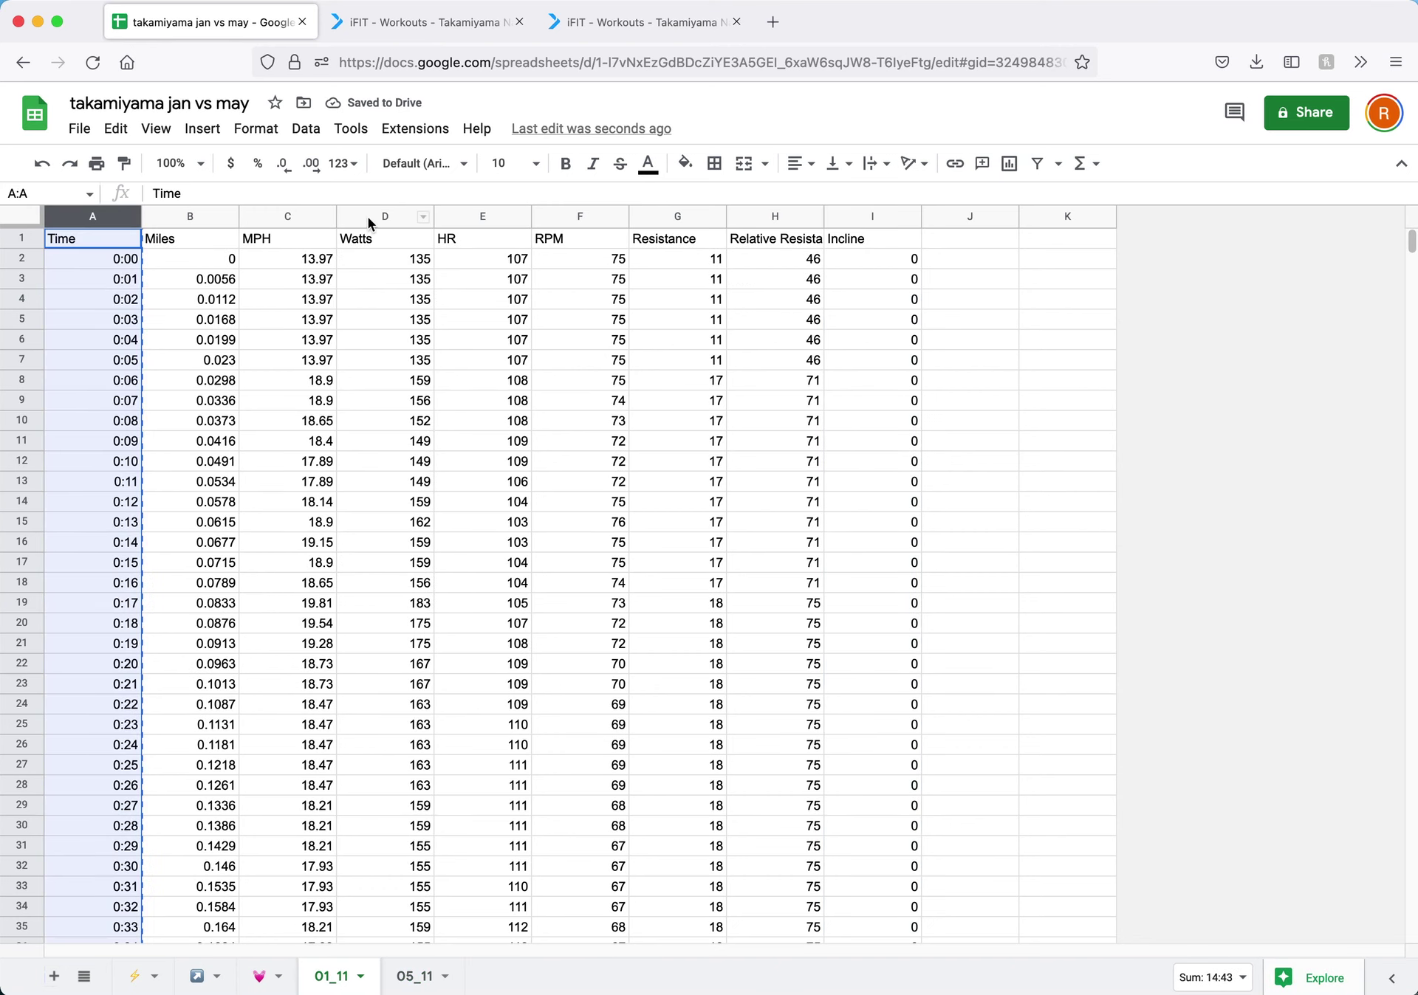
{"action": "left_click", "coordinate": [375, 218]}
{"action": "left_click", "coordinate": [137, 976]}
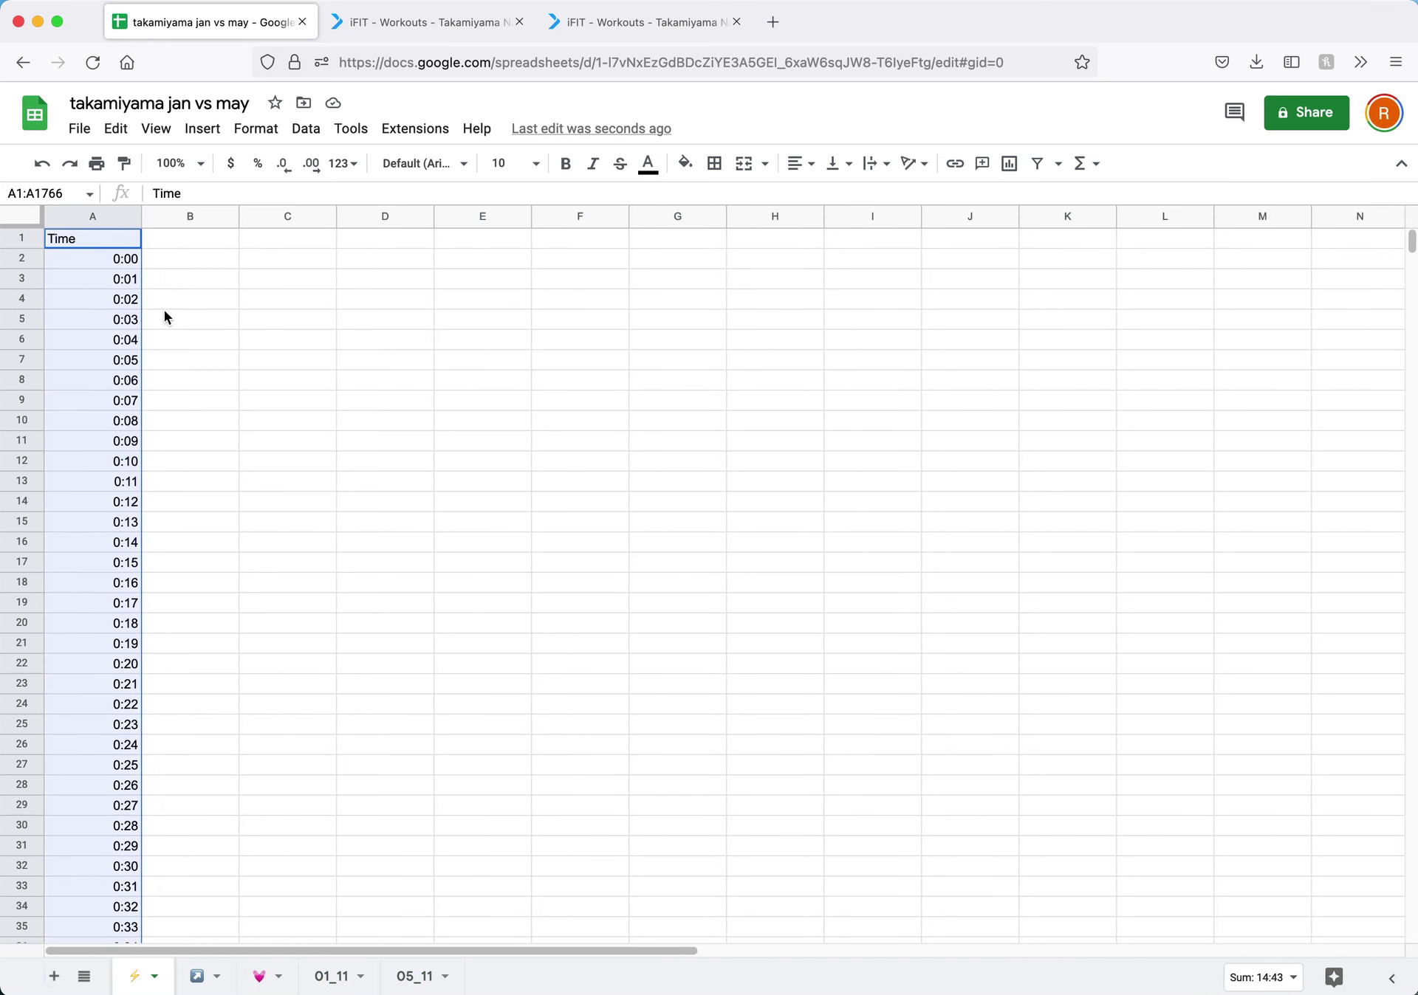
{"action": "left_click", "coordinate": [190, 215]}
{"action": "key", "text": "super+v"}
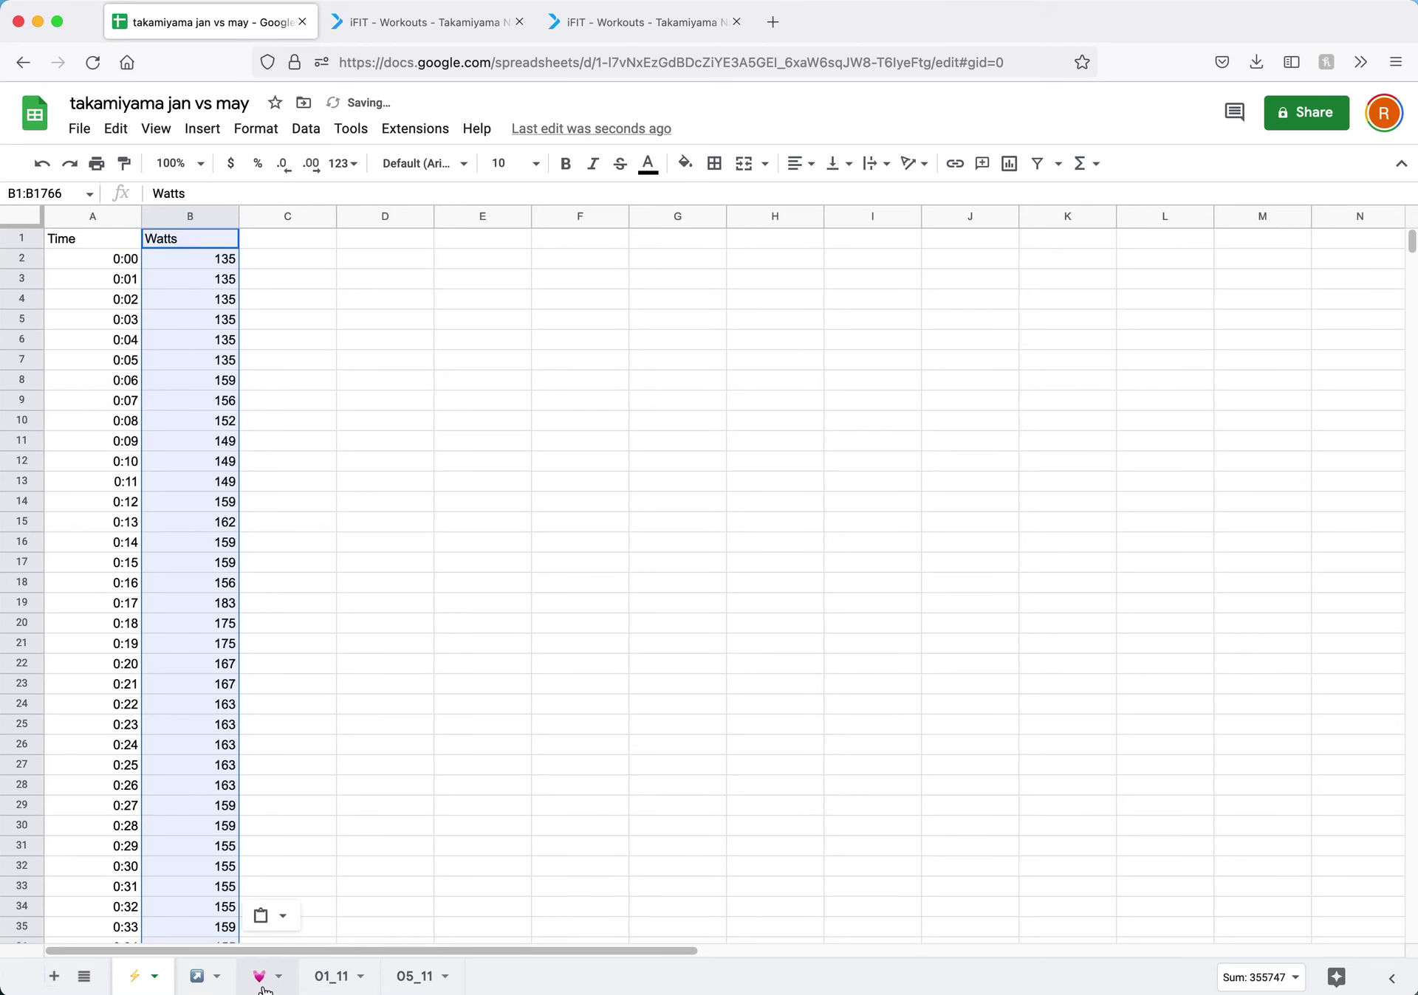
- Delete the two preamble rows at the top of the 05_11 sheet
{"action": "left_click", "coordinate": [415, 976]}
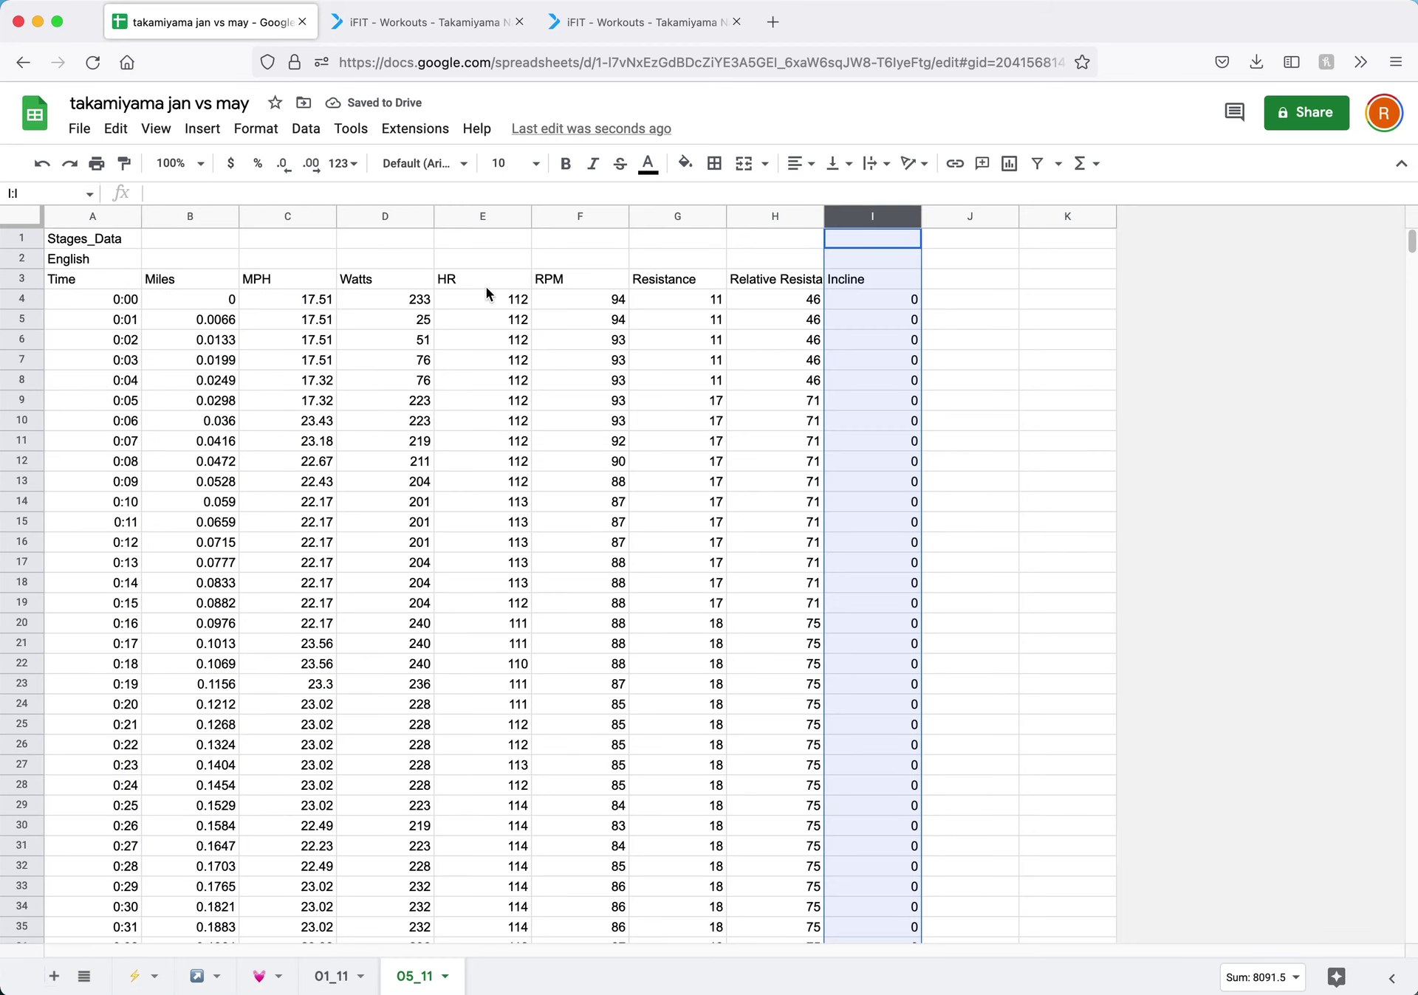
{"action": "left_click", "coordinate": [381, 216]}
{"action": "left_click", "coordinate": [24, 239]}
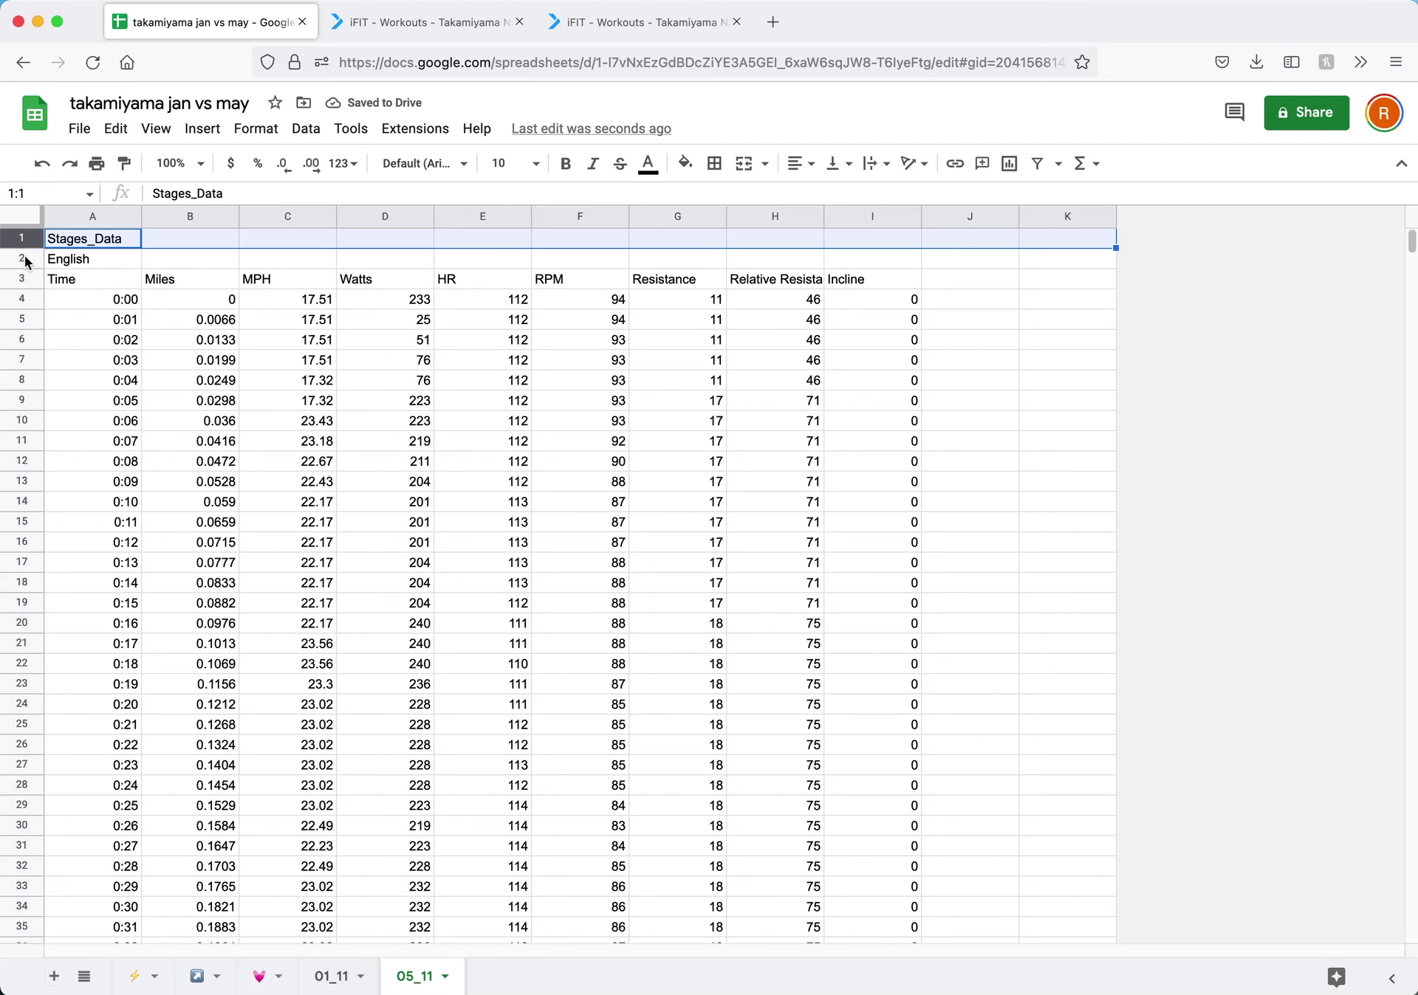
{"action": "left_click", "coordinate": [24, 259], "text": "shift"}
{"action": "right_click", "coordinate": [23, 259]}
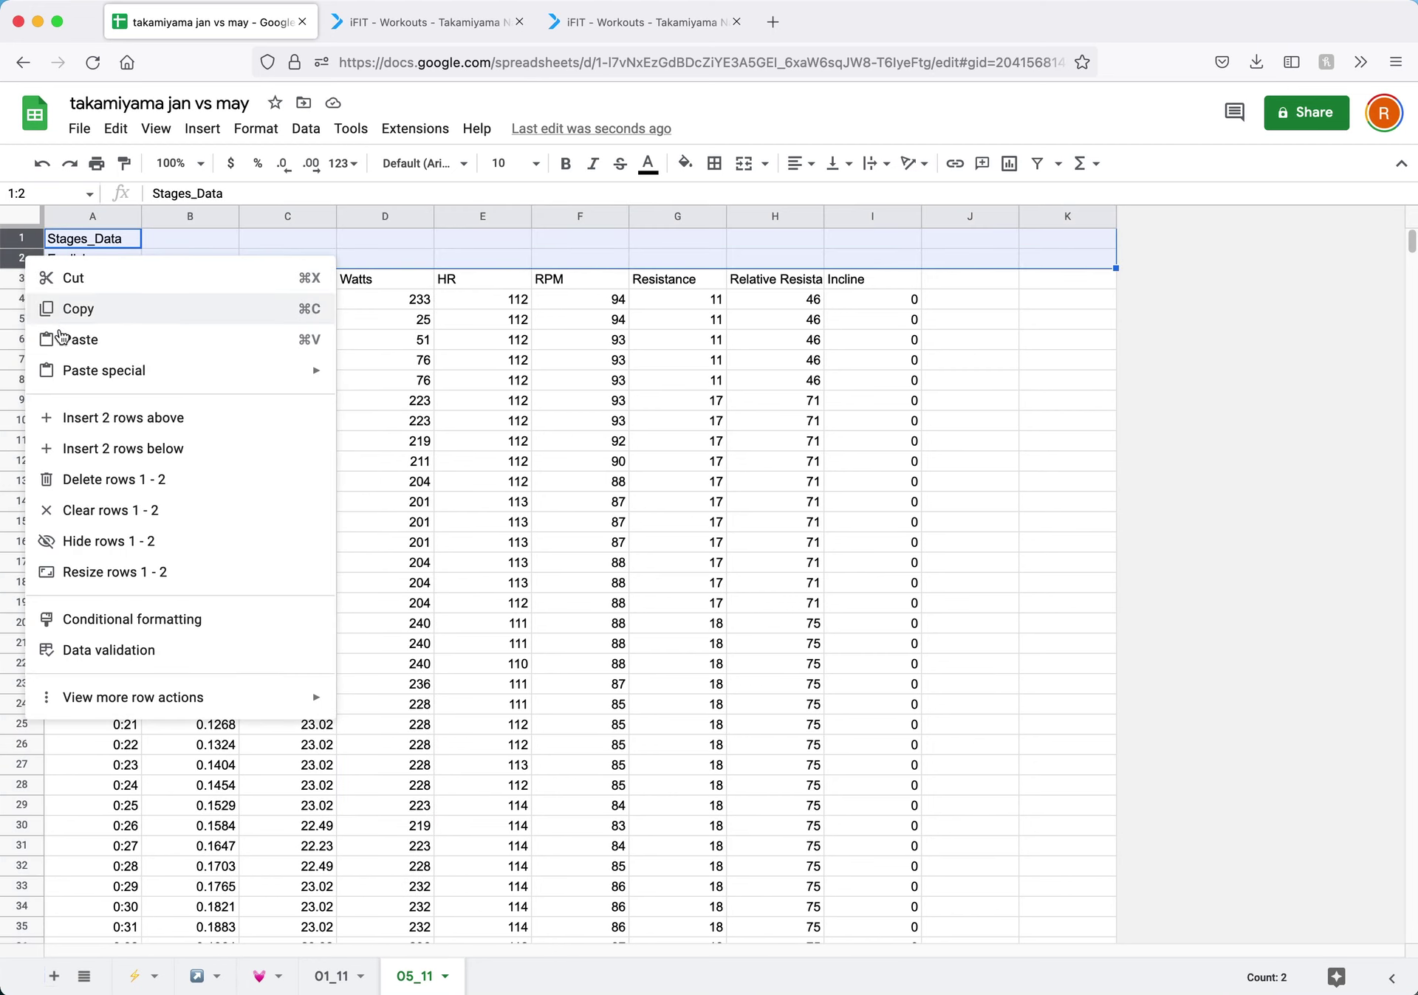
{"action": "left_click", "coordinate": [101, 484]}
- Paste the May Watts column from 05_11 into column C and select all the data
{"action": "left_click", "coordinate": [384, 216]}
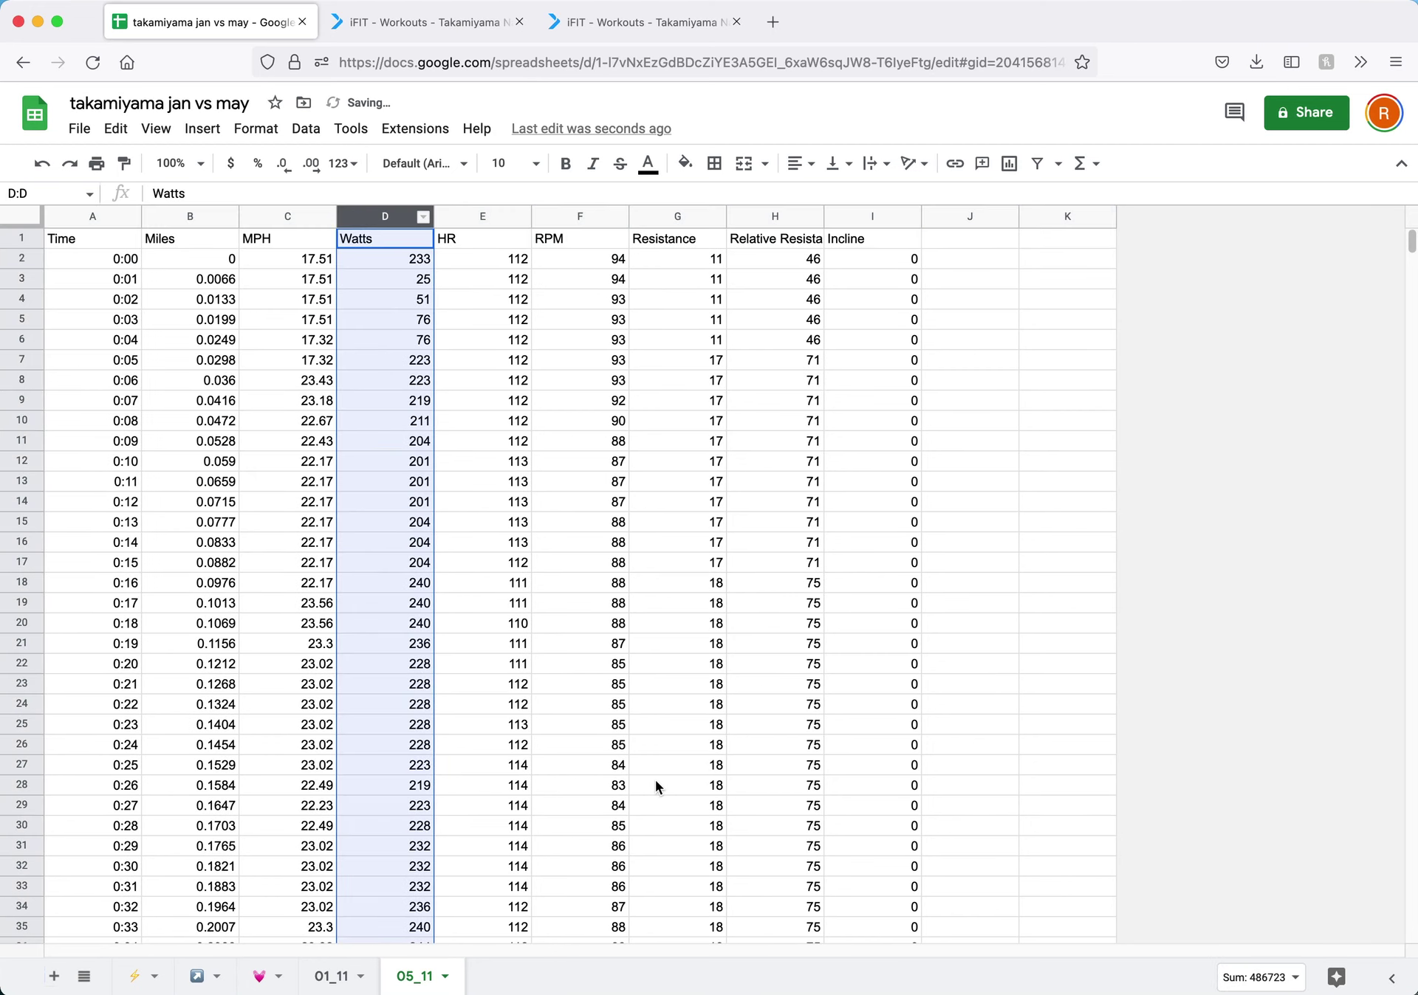
{"action": "left_click", "coordinate": [135, 976]}
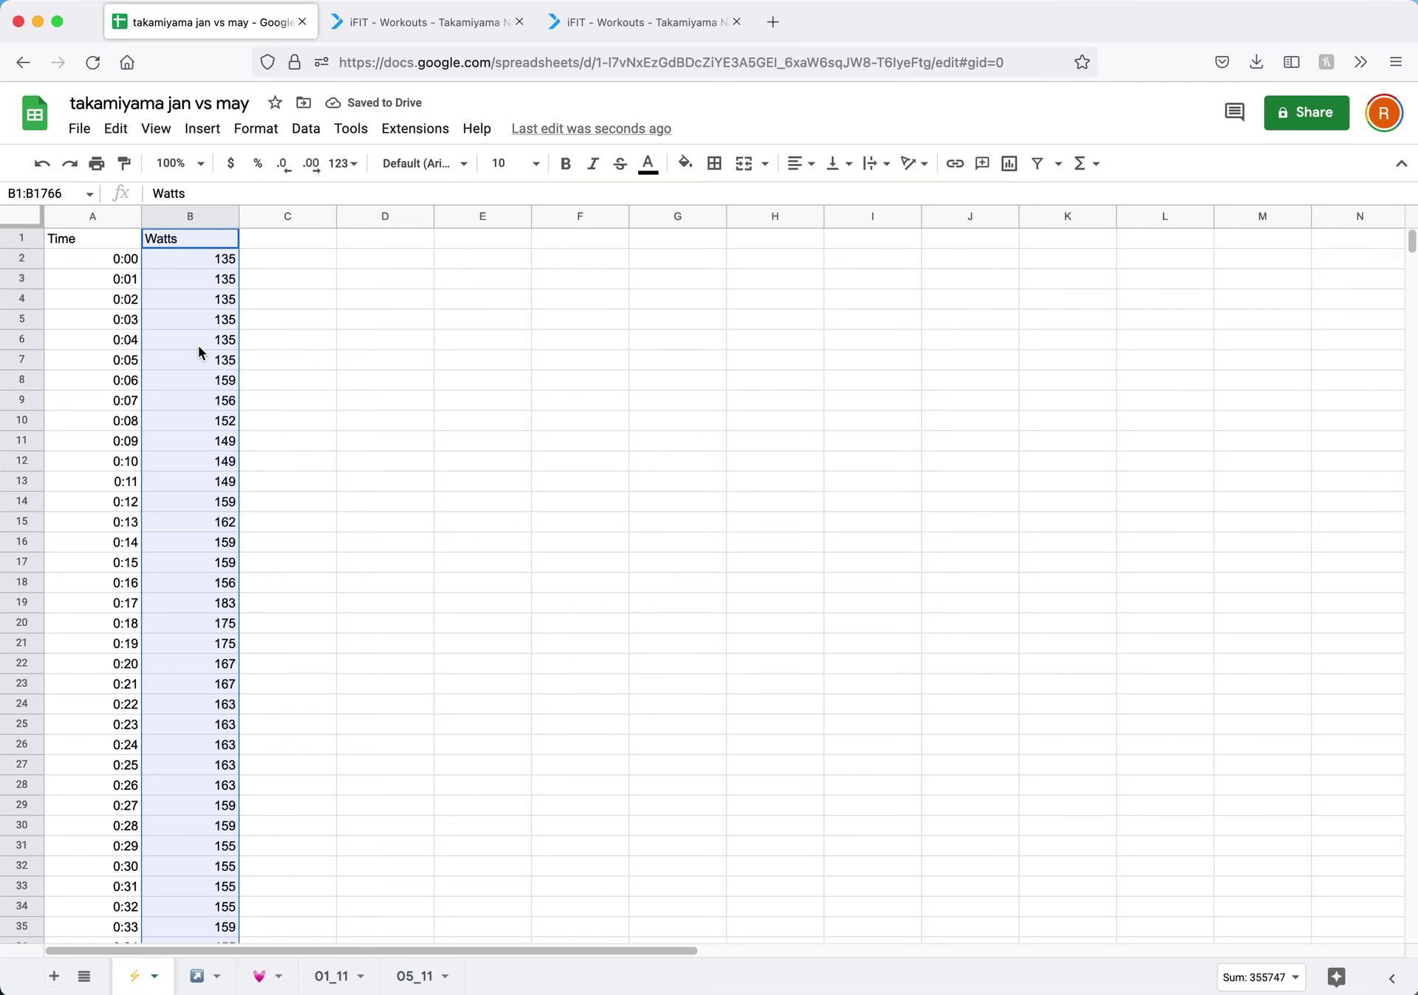
{"action": "left_click", "coordinate": [272, 215]}
{"action": "key", "text": "ctrl+v"}
{"action": "left_click", "coordinate": [445, 545]}
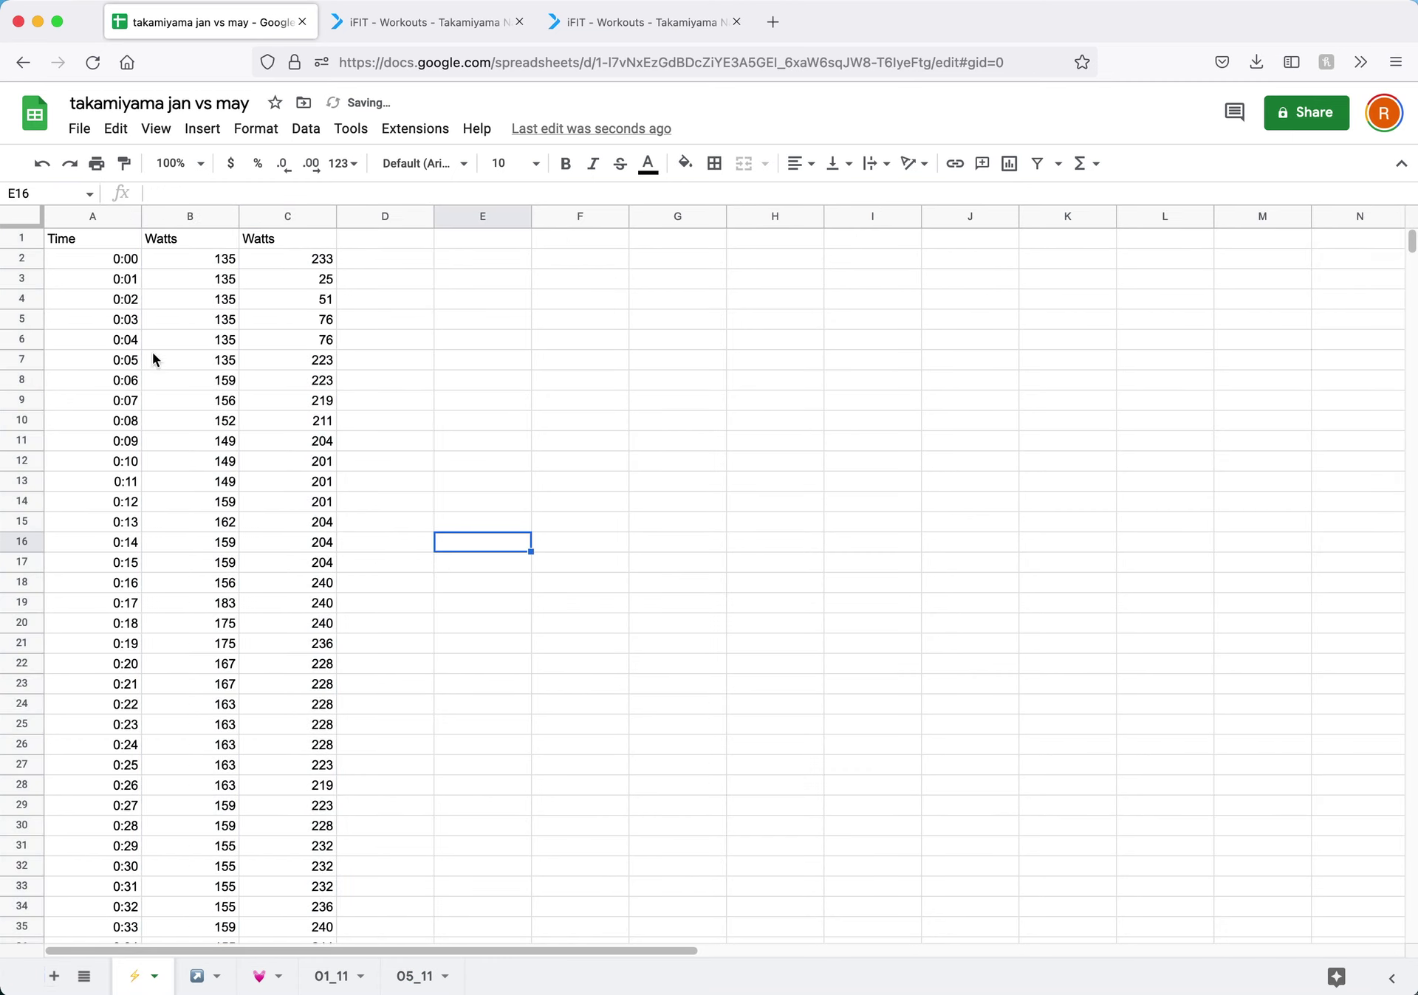
{"action": "left_click", "coordinate": [26, 218]}
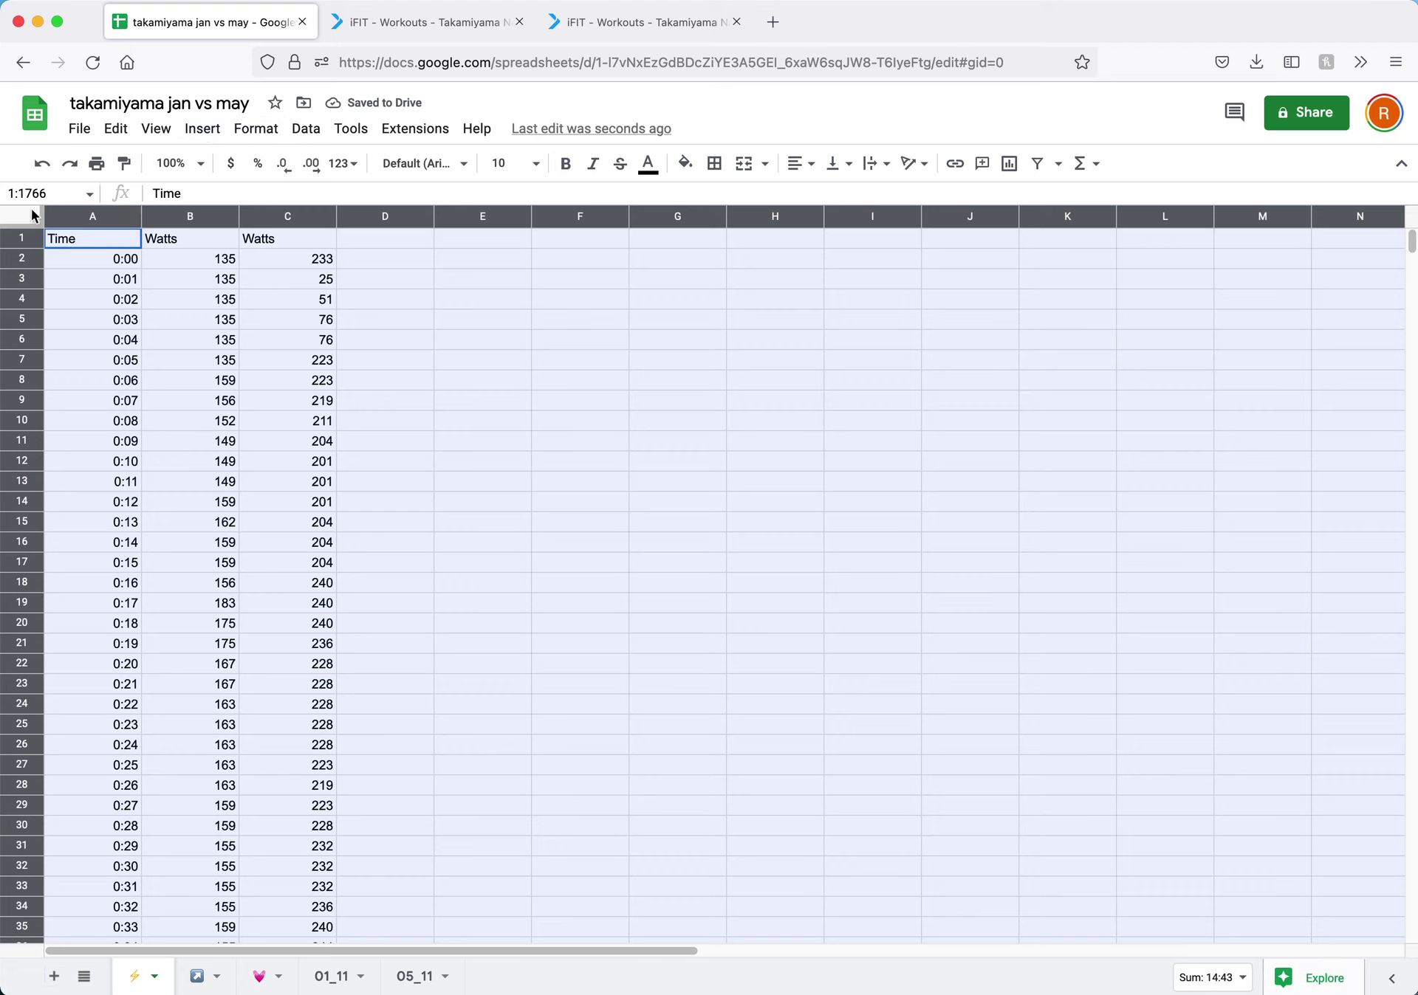
{"action": "left_click", "coordinate": [201, 130]}
- Insert a line chart of the Watts data and widen it on both sides
{"action": "left_click", "coordinate": [257, 303]}
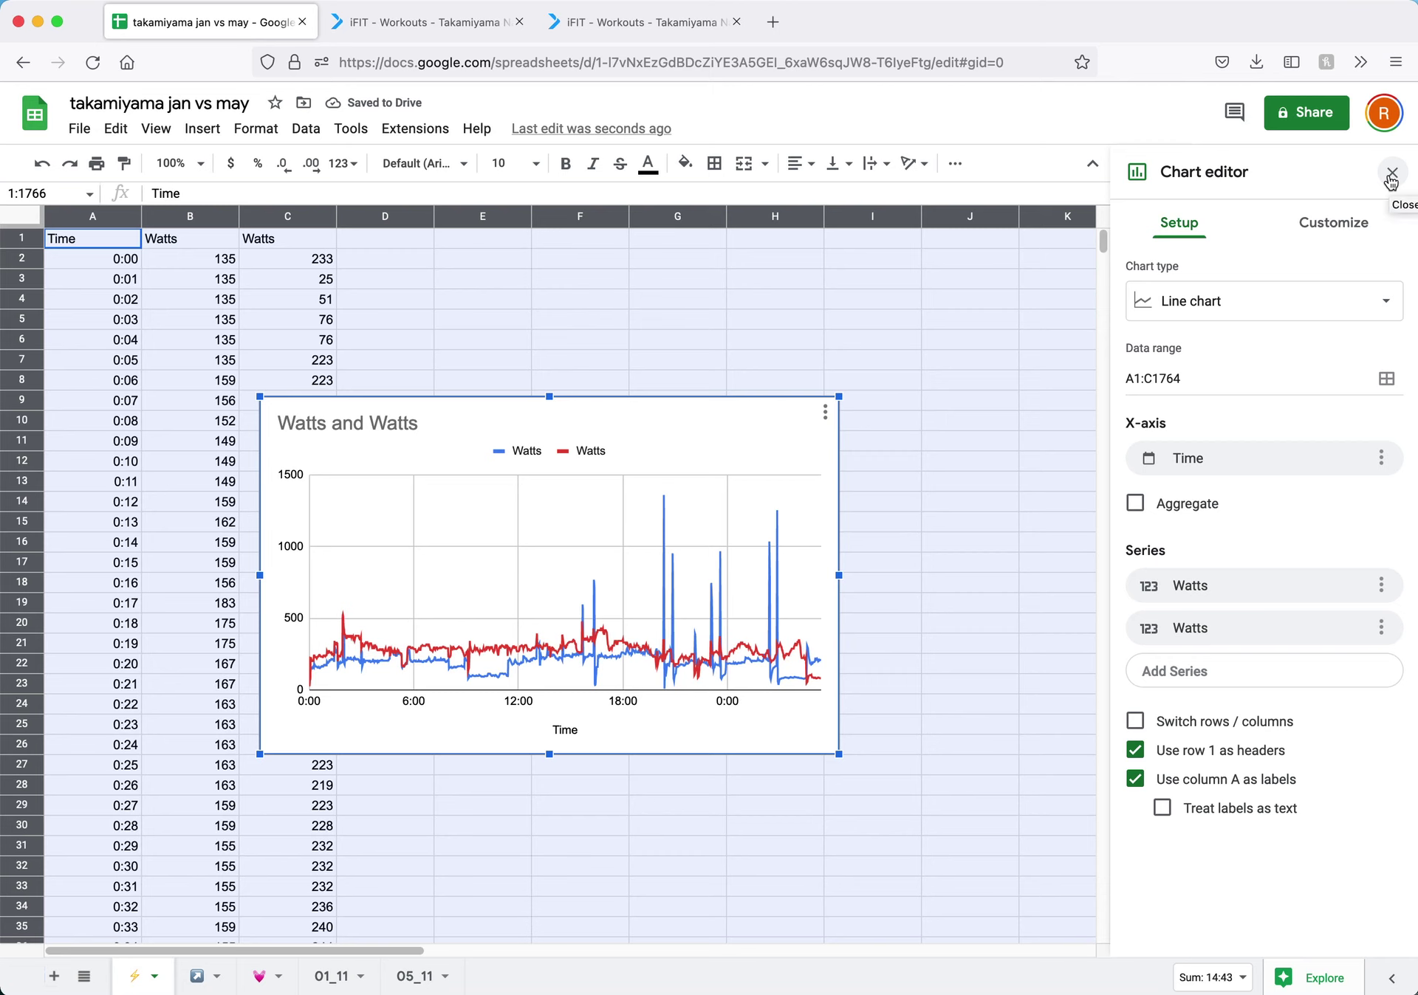
{"action": "left_click_drag", "start_coordinate": [840, 574], "coordinate": [1086, 574]}
{"action": "left_click_drag", "start_coordinate": [257, 574], "coordinate": [49, 575]}
- Rename the headers in B1 and C1 to Jan and May
{"action": "left_click", "coordinate": [178, 237]}
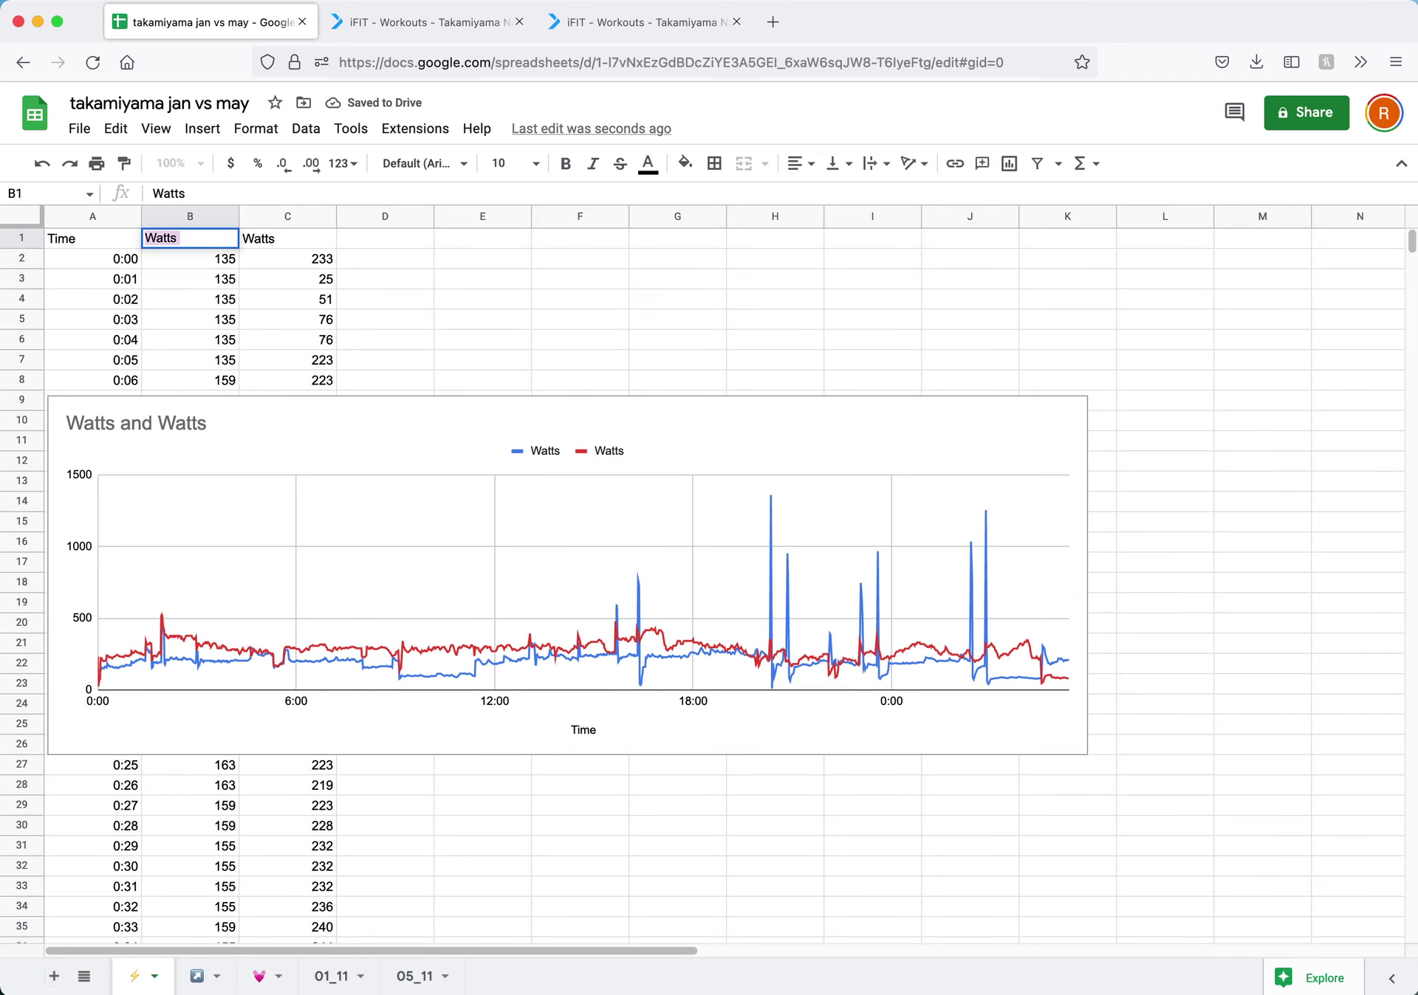
{"action": "type", "text": "Jan"}
{"action": "key", "text": "Tab"}
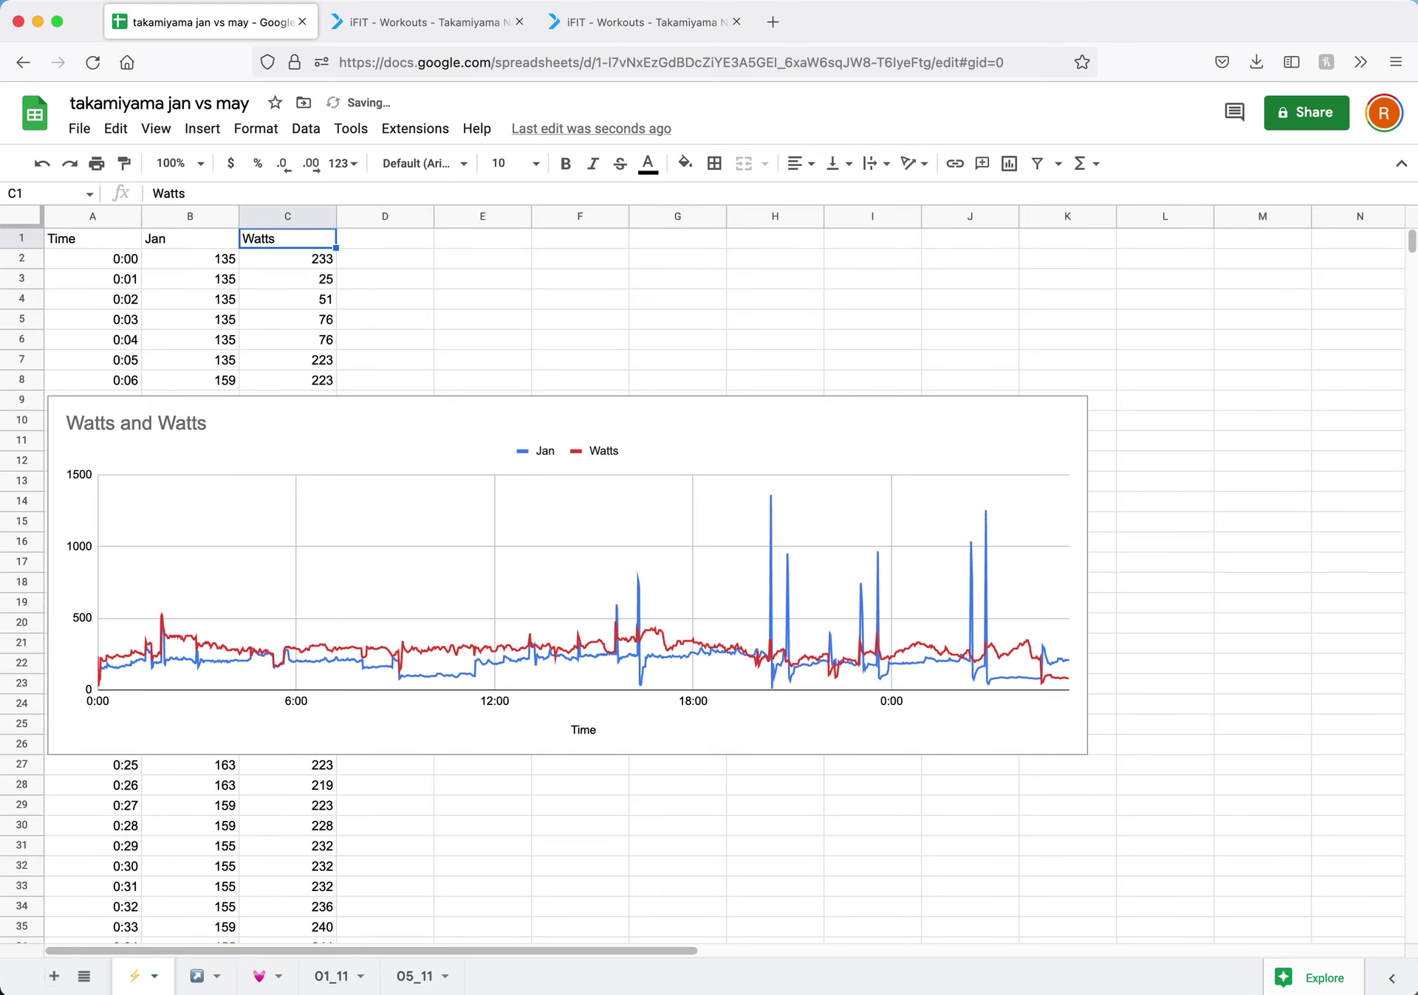
{"action": "type", "text": "May"}
{"action": "key", "text": "Tab"}
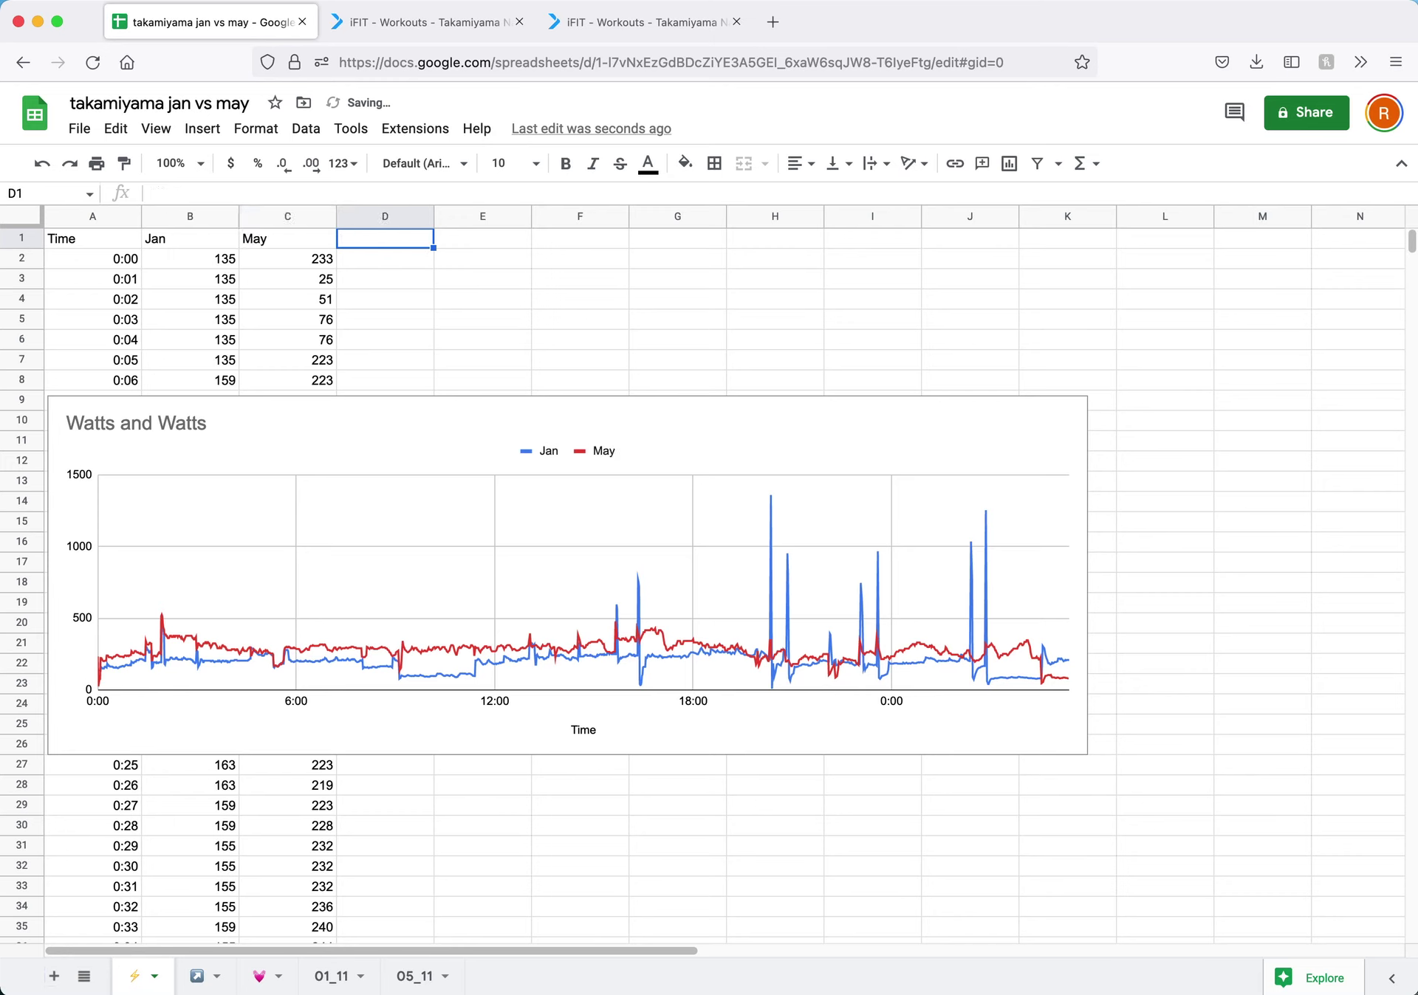
- Stretch the Watts chart further to the right
{"action": "left_click", "coordinate": [809, 466]}
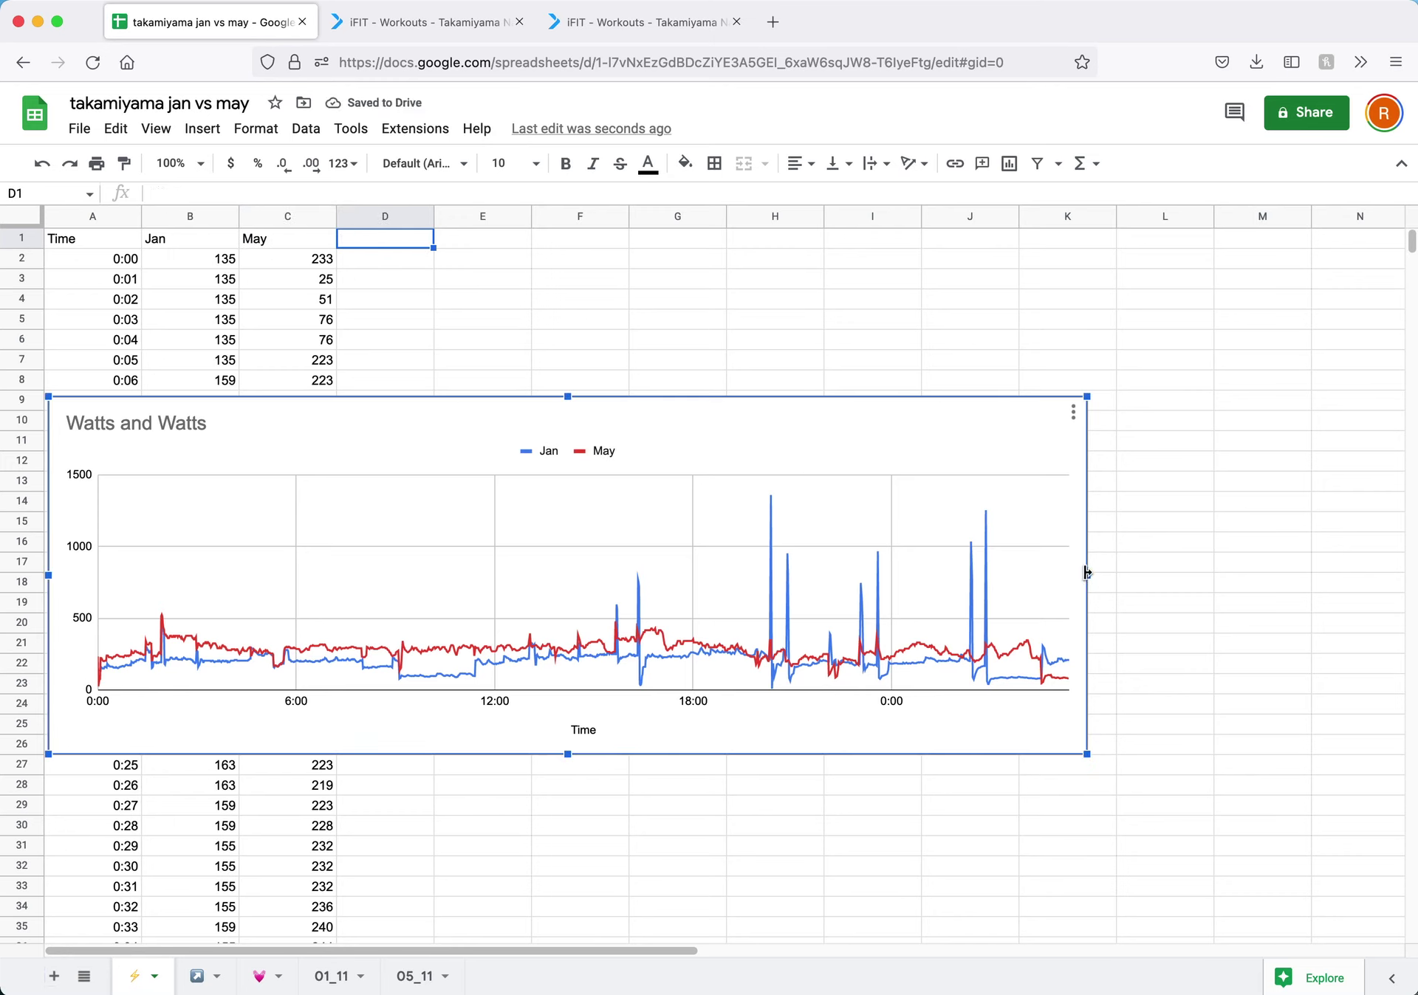
{"action": "left_click_drag", "start_coordinate": [1087, 575], "coordinate": [1298, 573]}
{"action": "left_click", "coordinate": [1298, 412]}
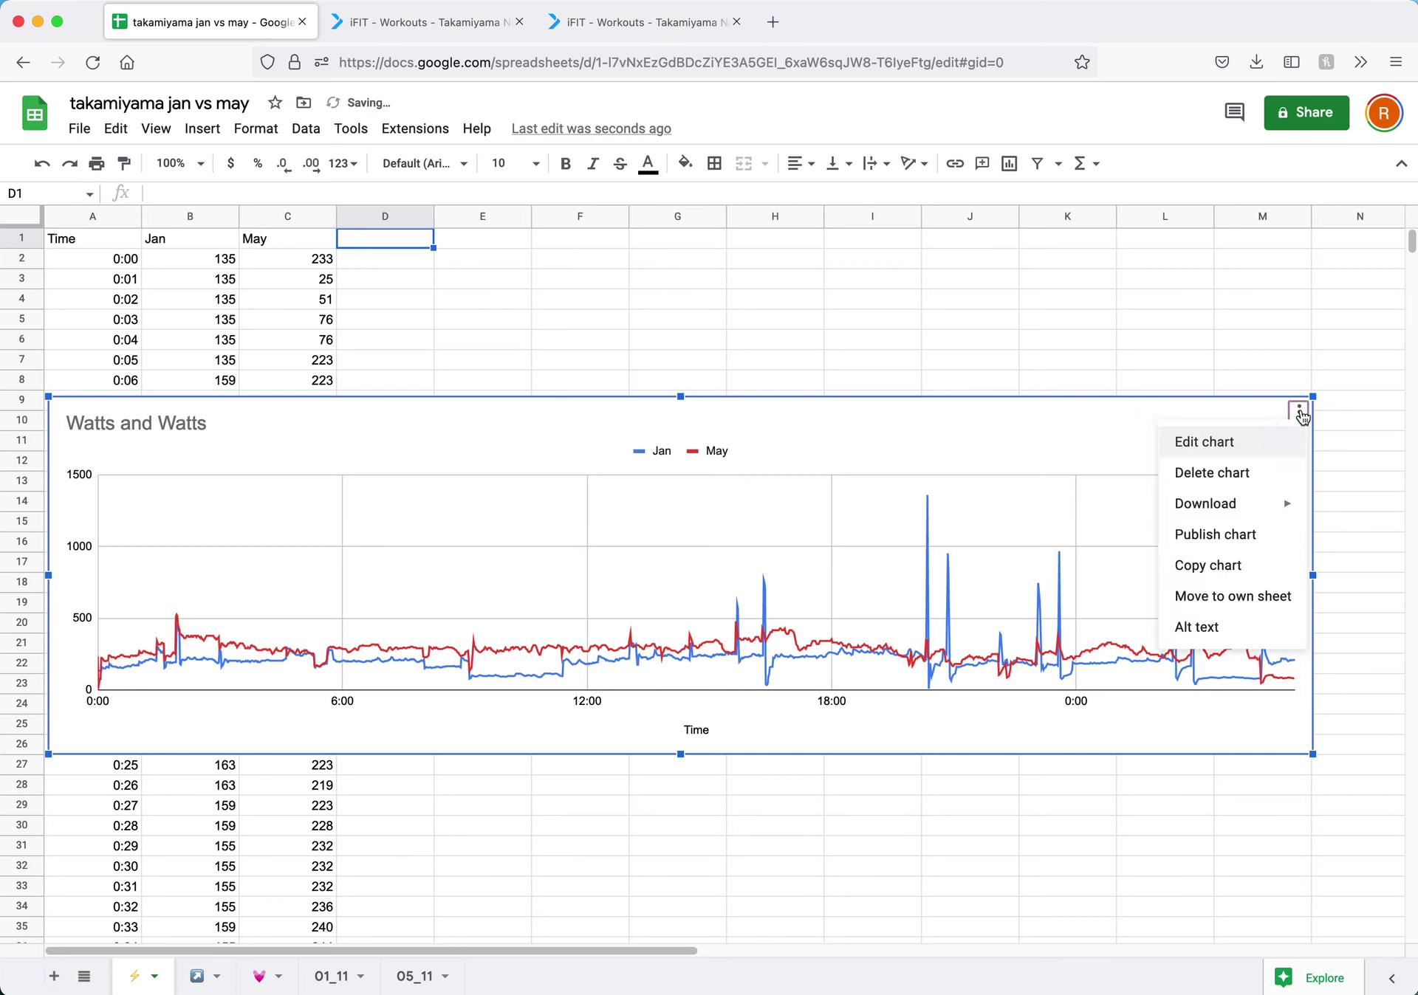
{"action": "left_click", "coordinate": [1278, 446]}
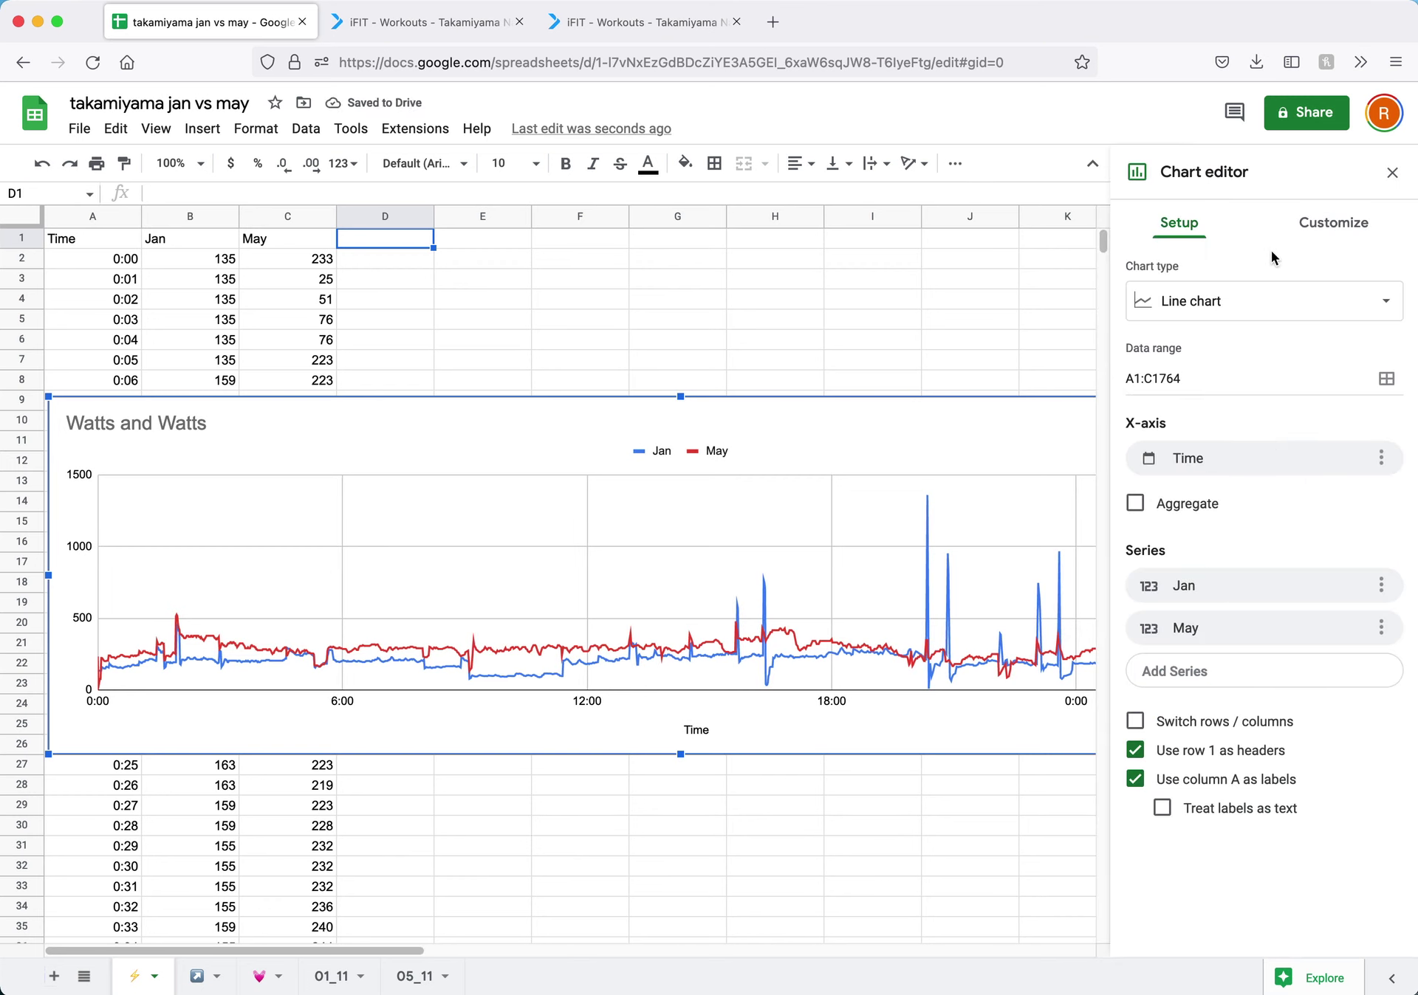
- Set the Watts chart's vertical axis maximum to 600 and move the chart up near the top rows
{"action": "left_click", "coordinate": [1337, 226]}
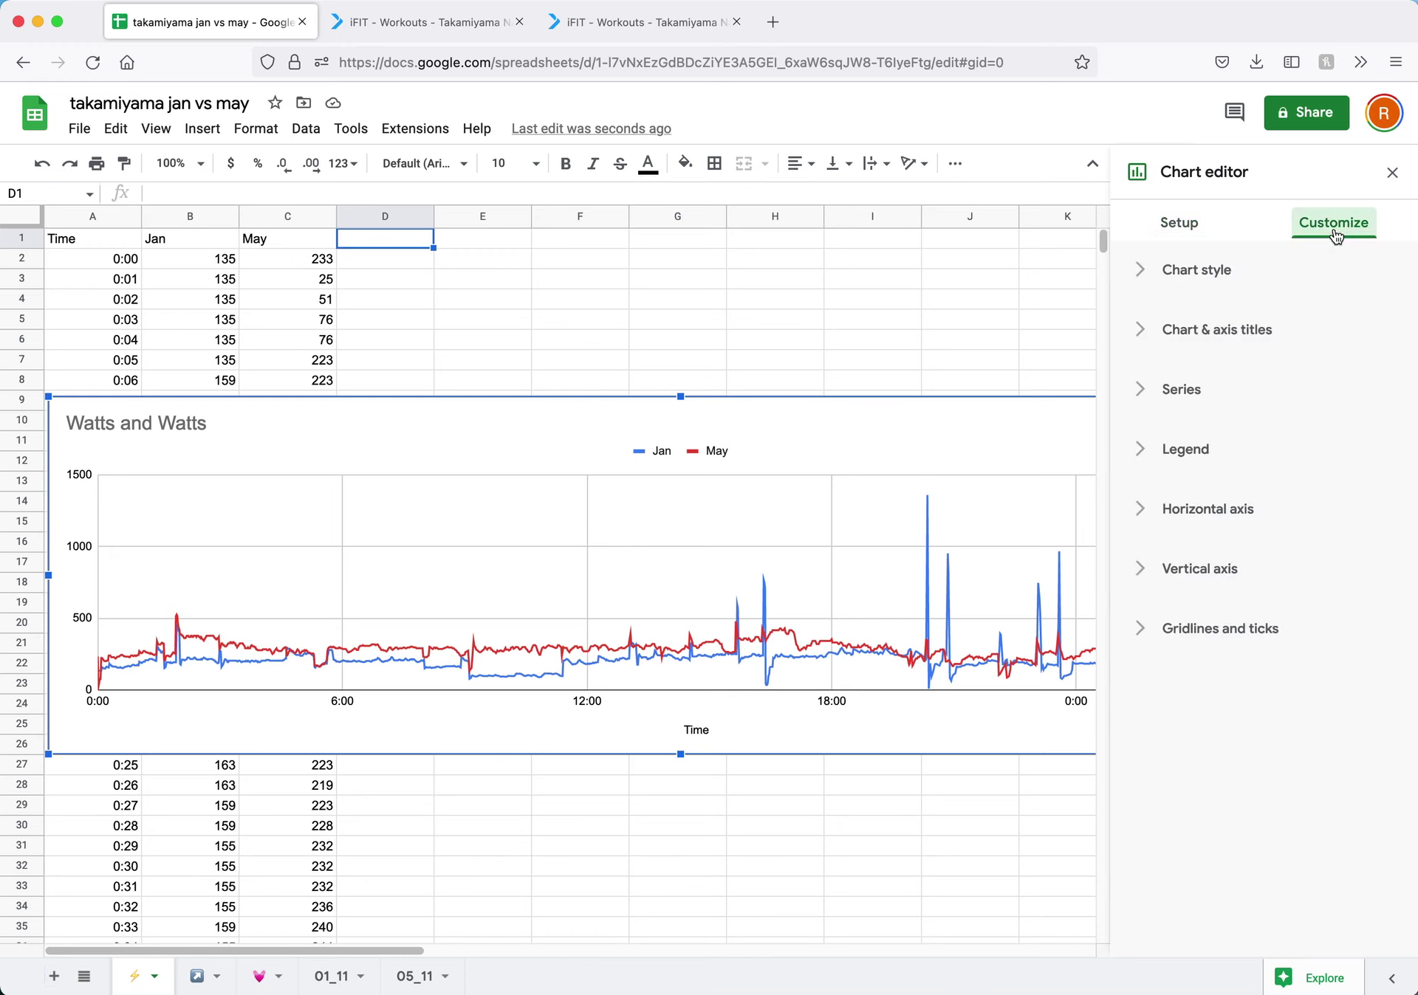
{"action": "left_click", "coordinate": [1141, 568]}
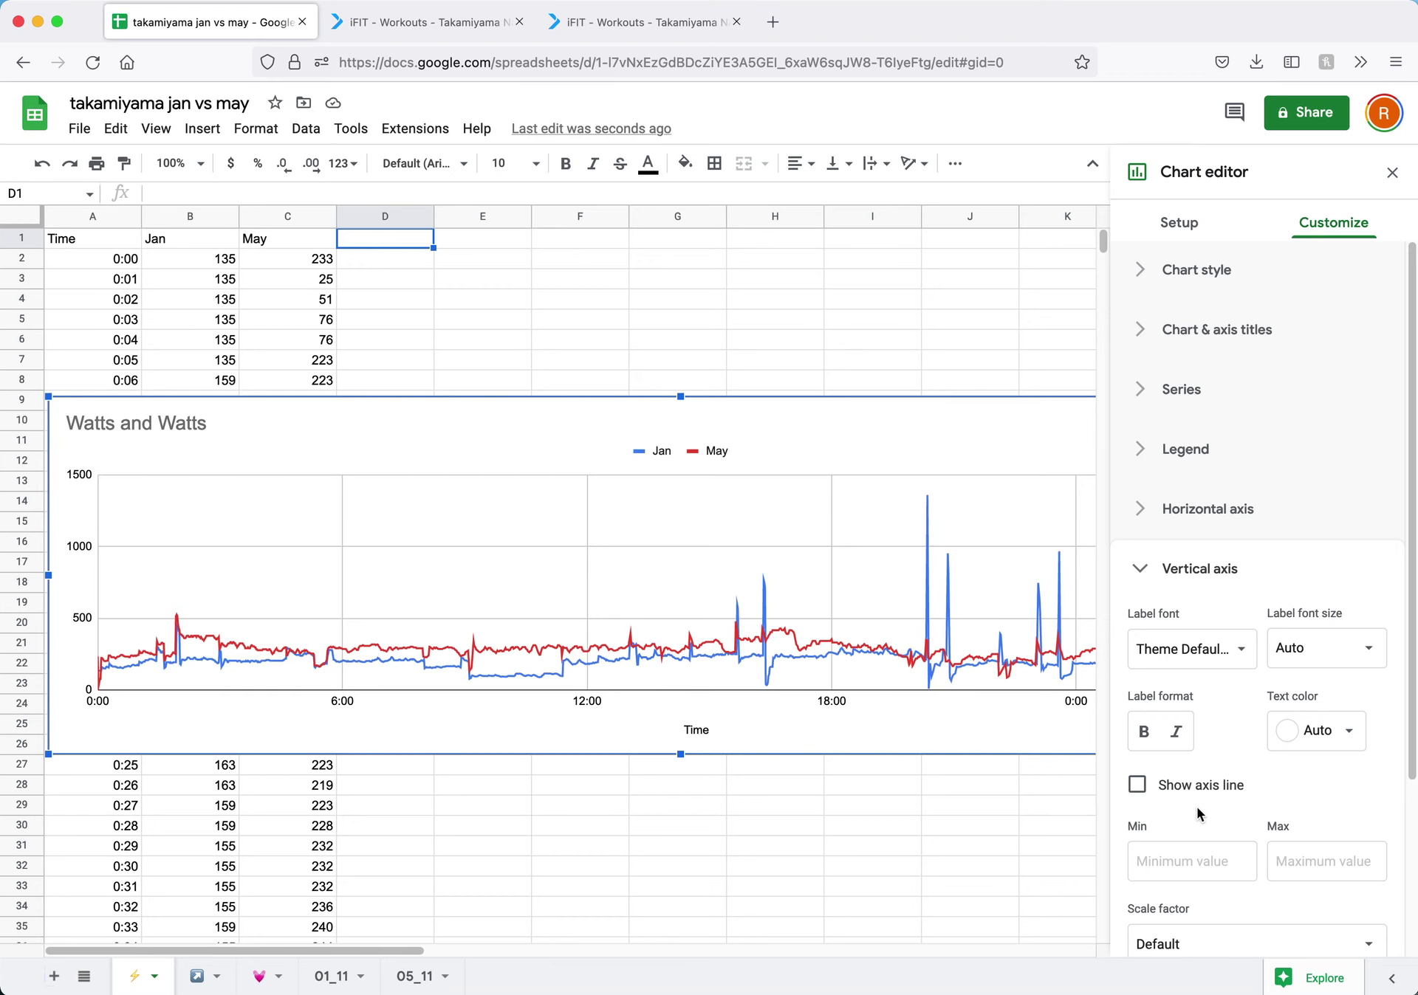
{"action": "scroll", "coordinate": [1294, 801], "scroll_direction": "down", "scroll_amount": 1}
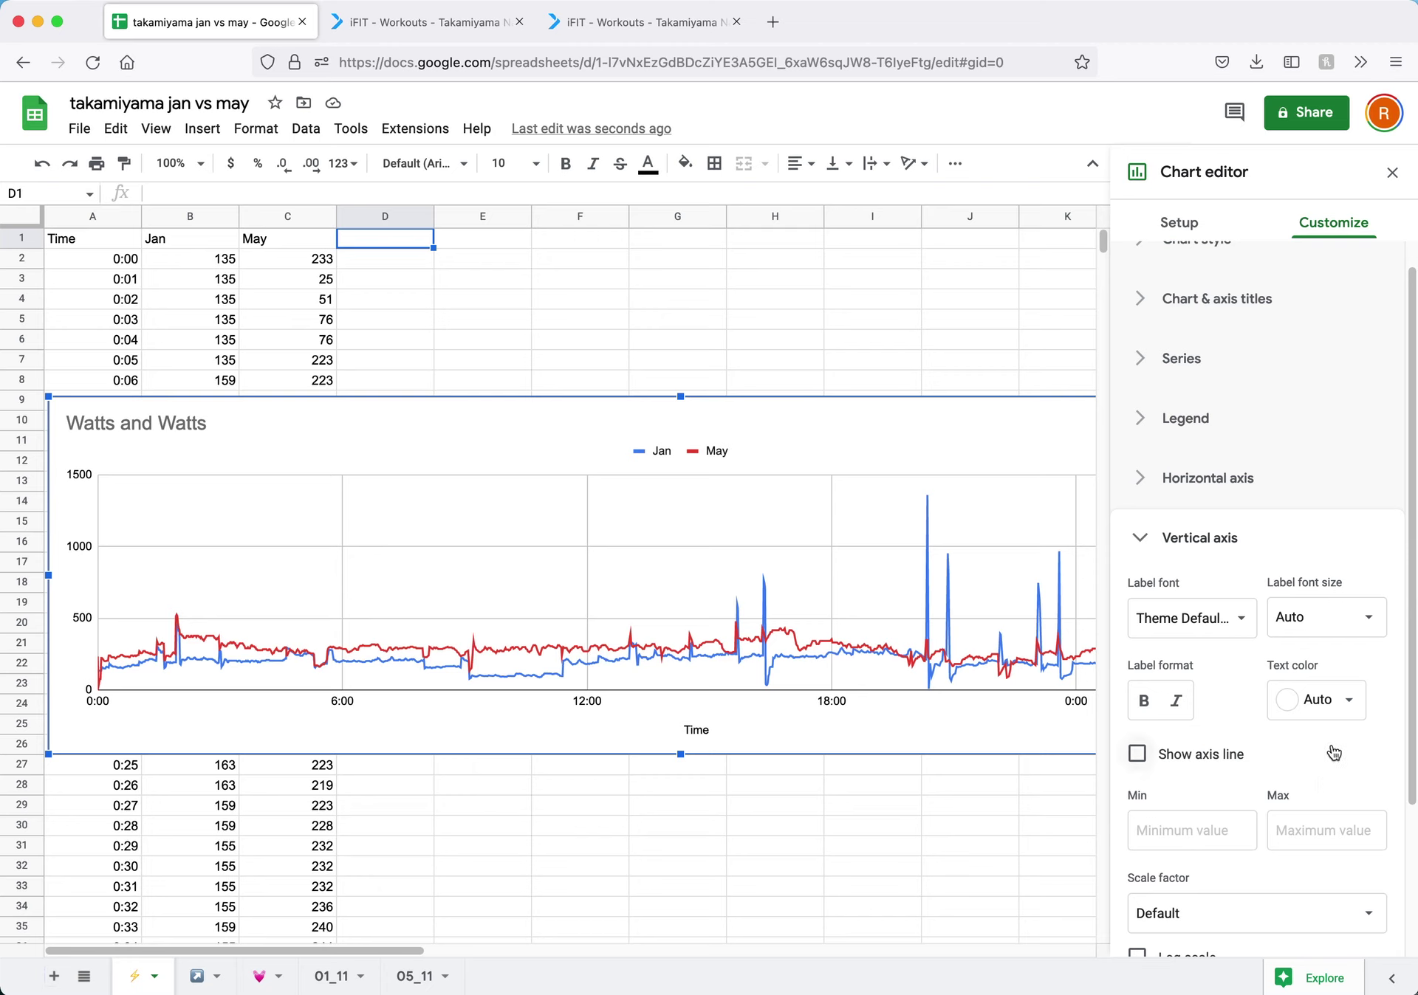
{"action": "left_click", "coordinate": [1319, 830]}
{"action": "type", "text": "600"}
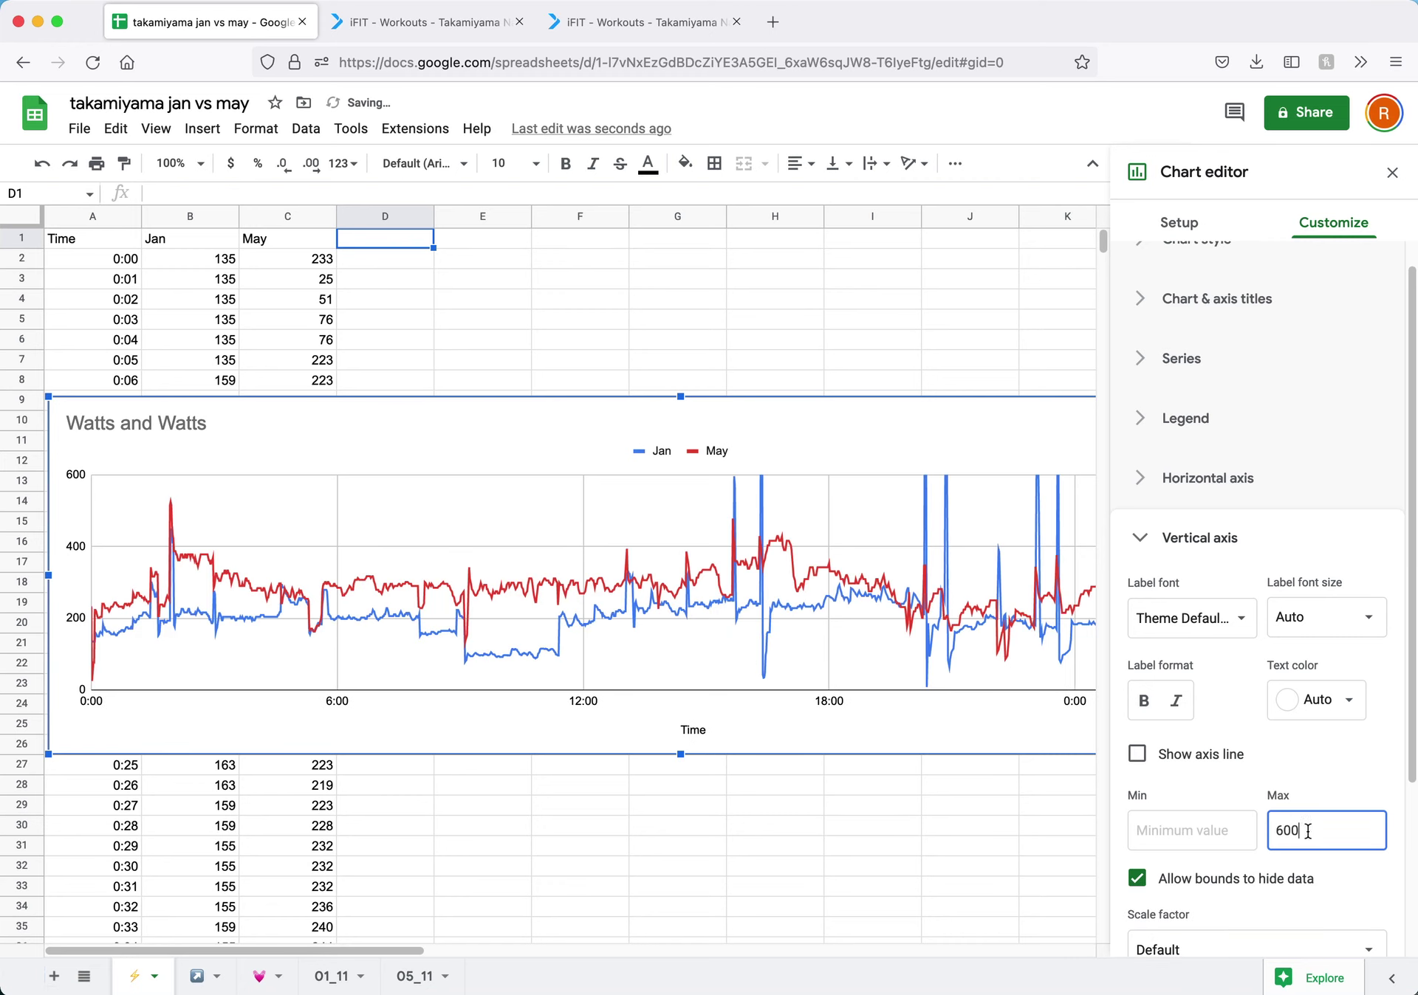
{"action": "left_click", "coordinate": [1392, 172]}
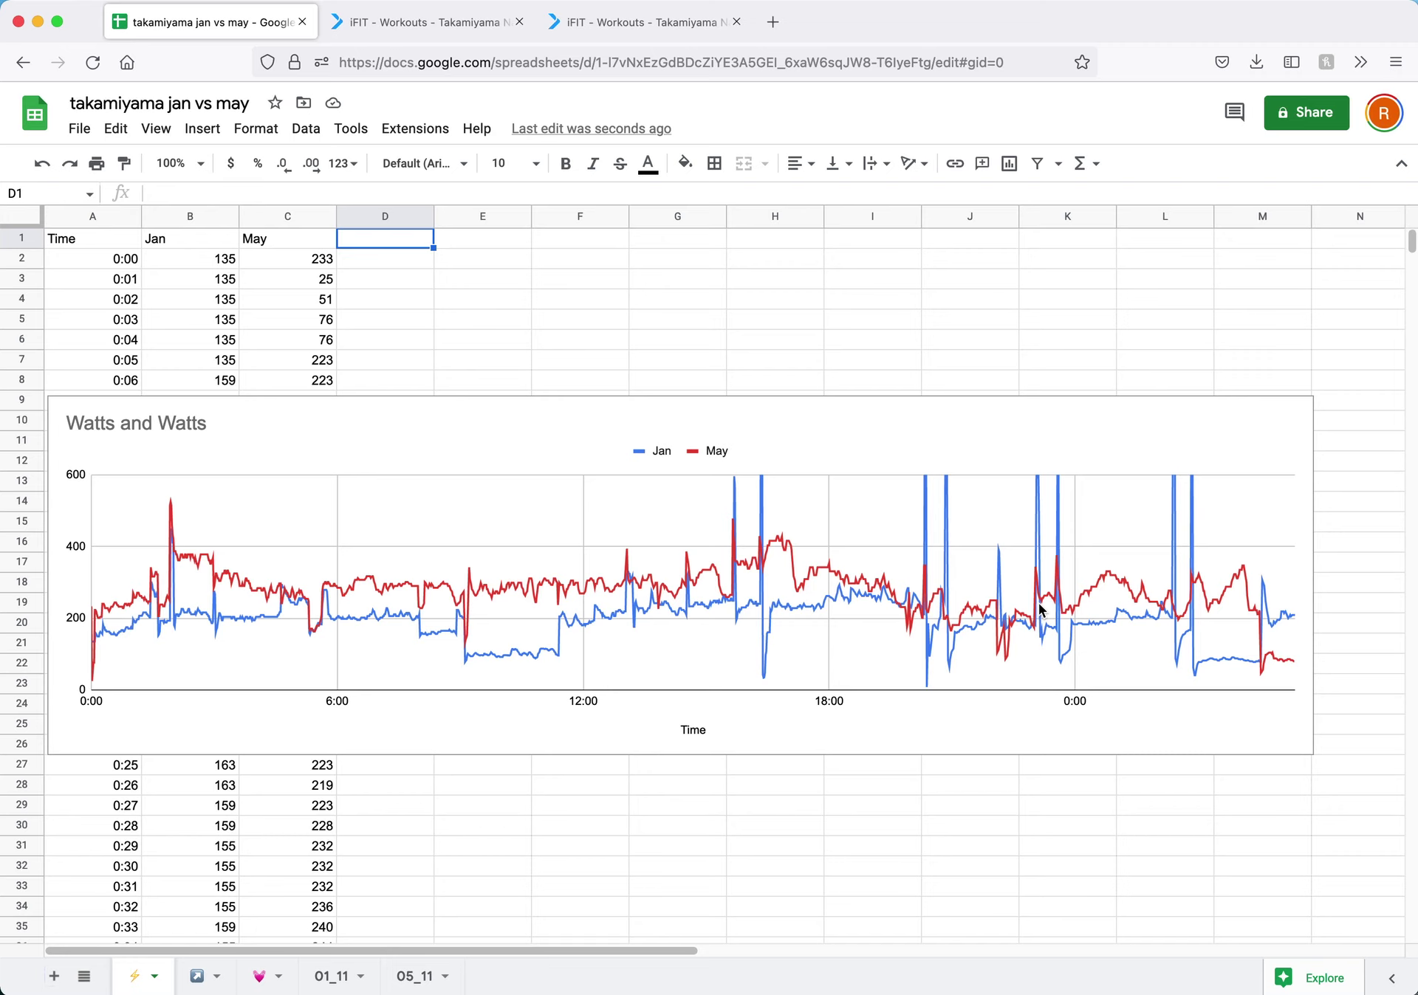
{"action": "left_click_drag", "start_coordinate": [1038, 608], "coordinate": [1038, 514]}
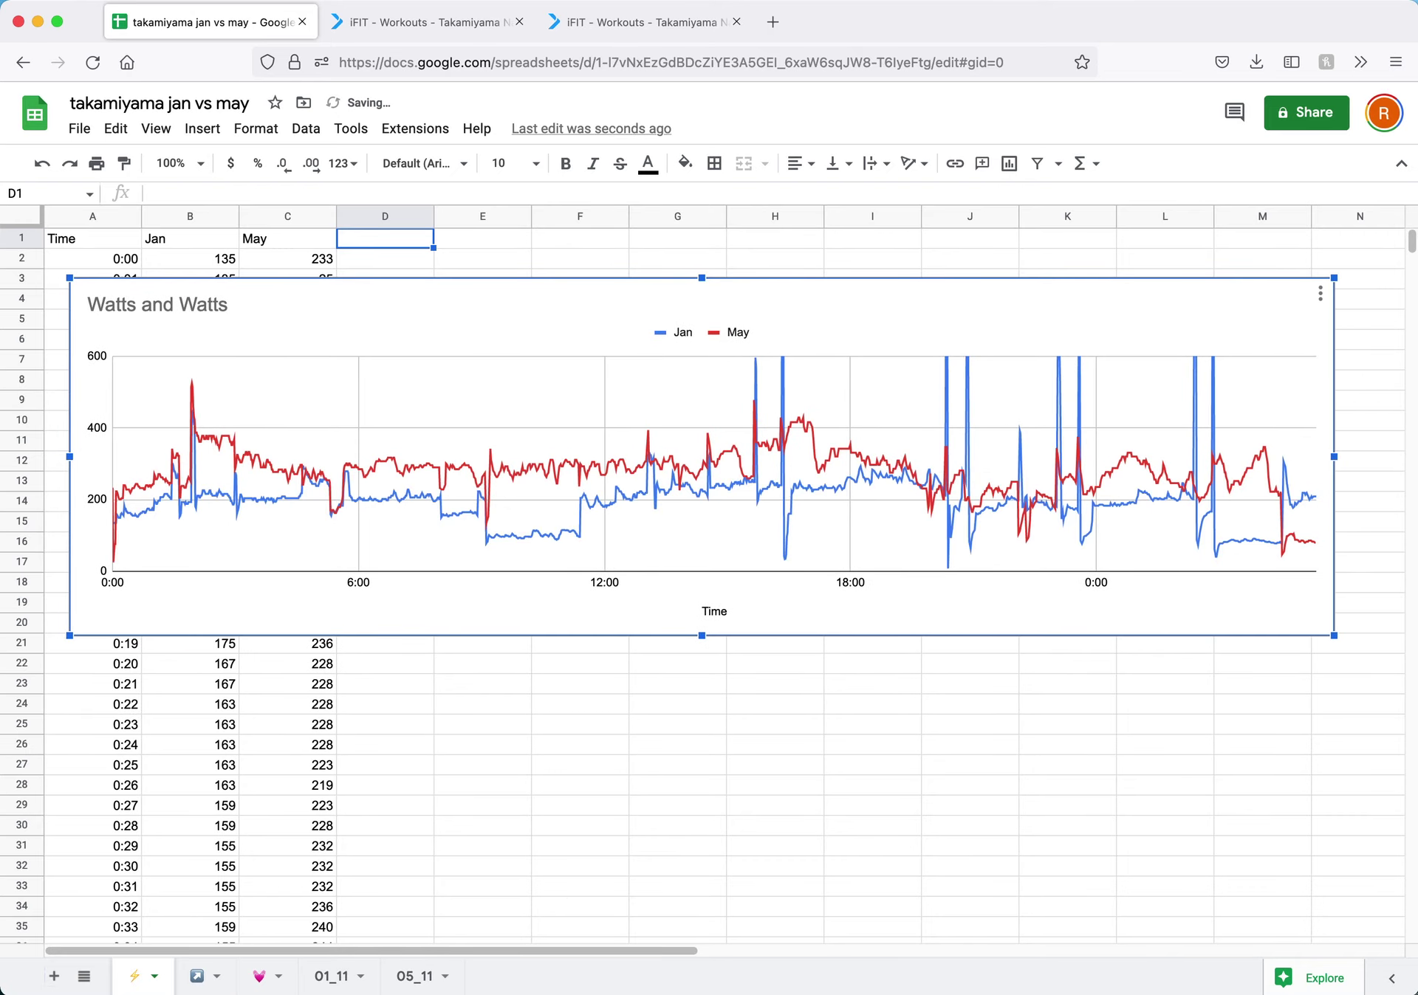
- Paste the Time column into column A of the heart sheet
{"action": "left_click", "coordinate": [260, 984]}
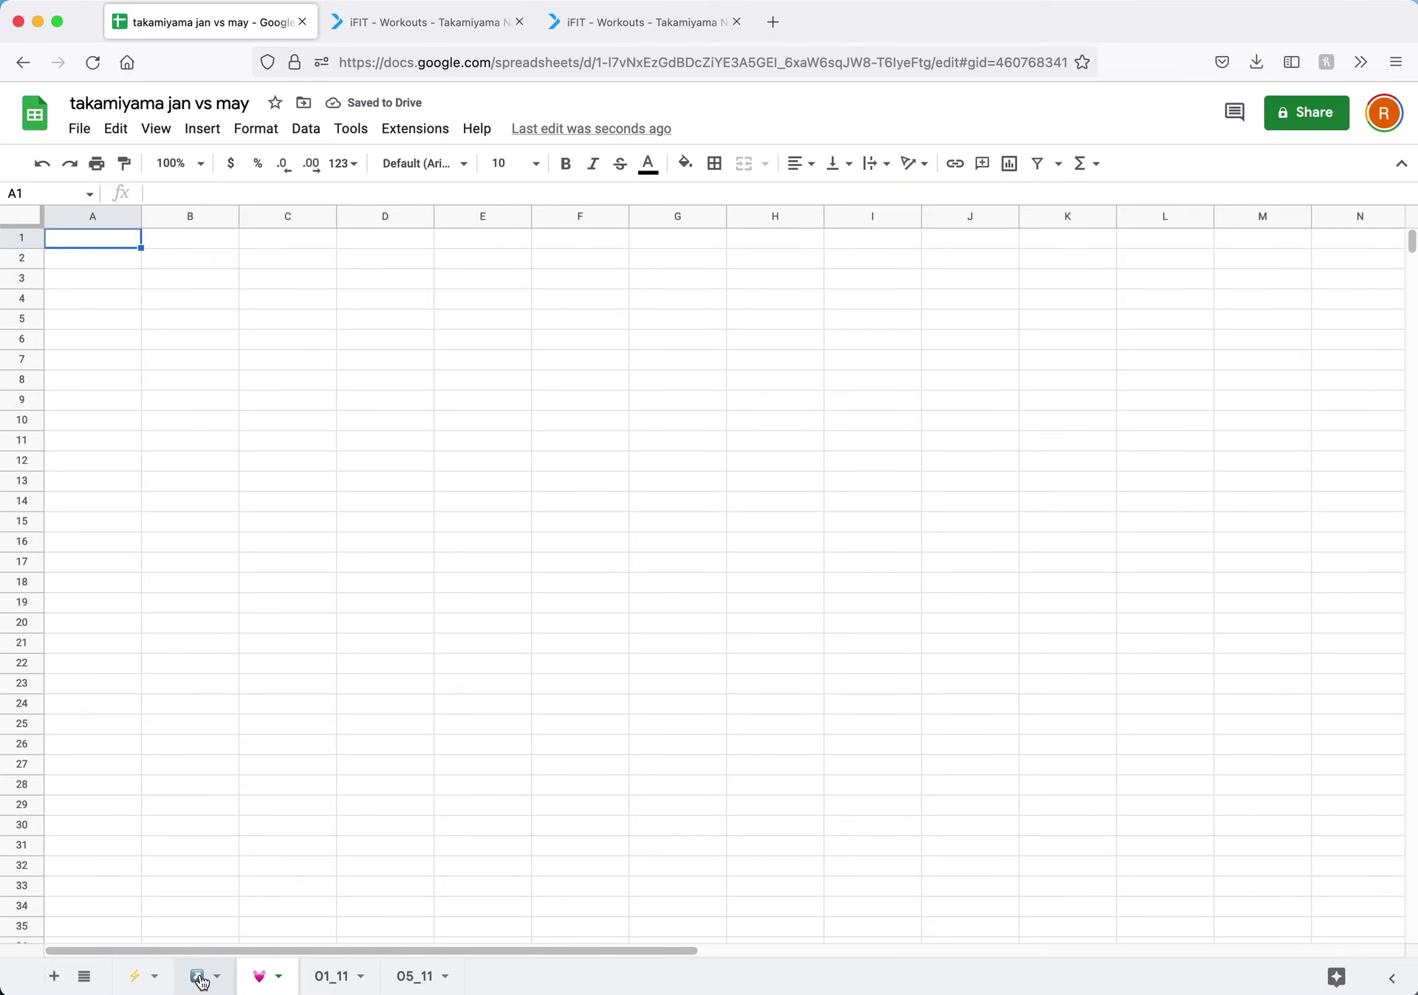
{"action": "left_click", "coordinate": [200, 978]}
{"action": "left_click", "coordinate": [84, 215]}
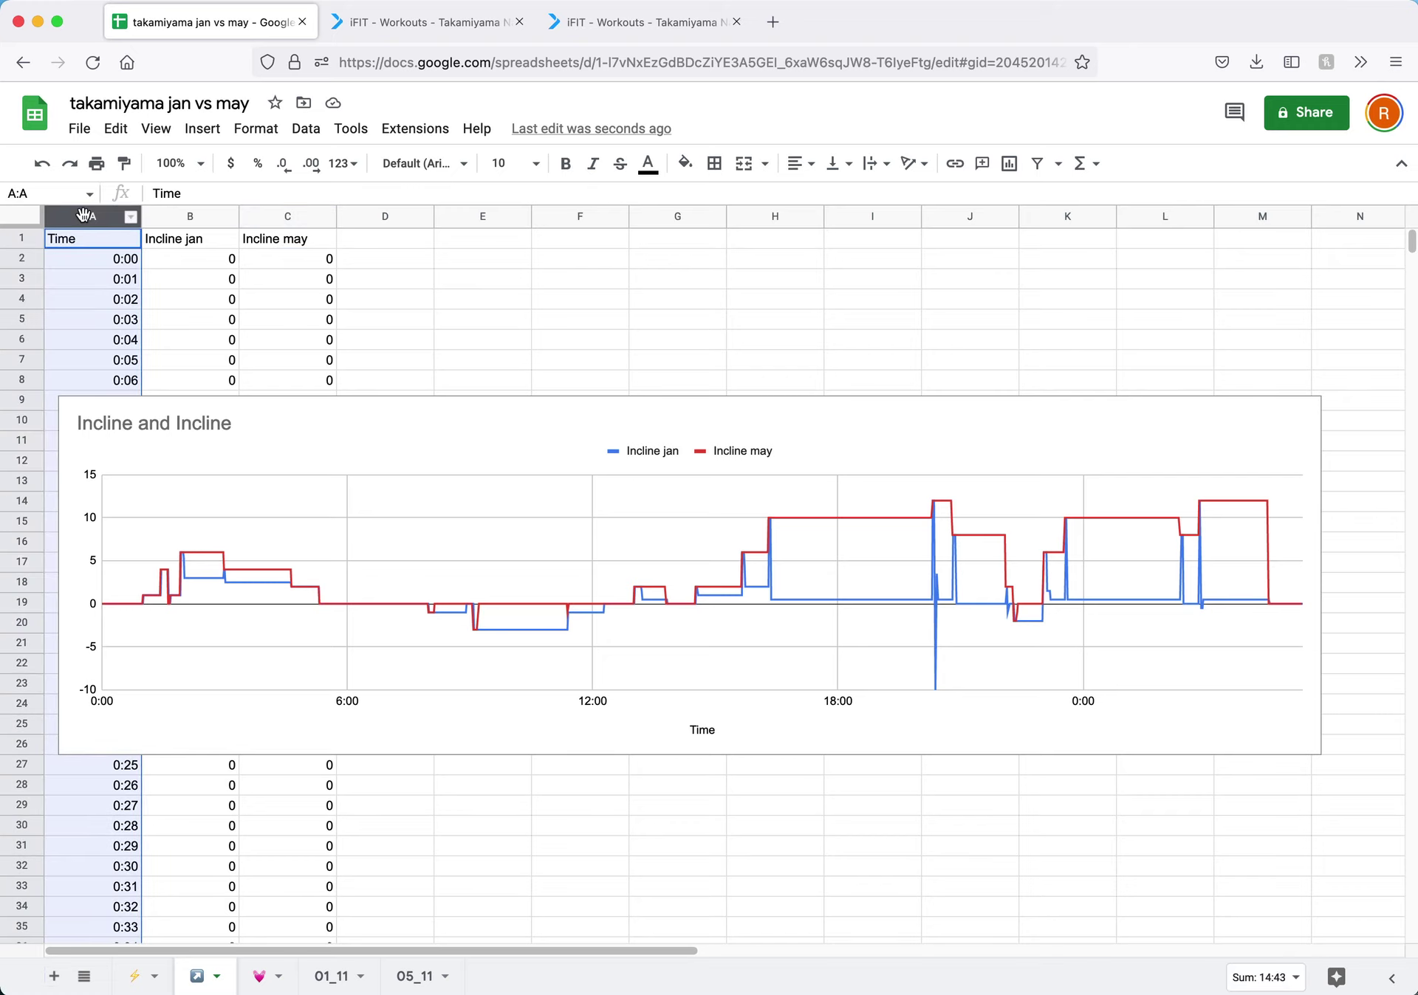
{"action": "left_click", "coordinate": [260, 977]}
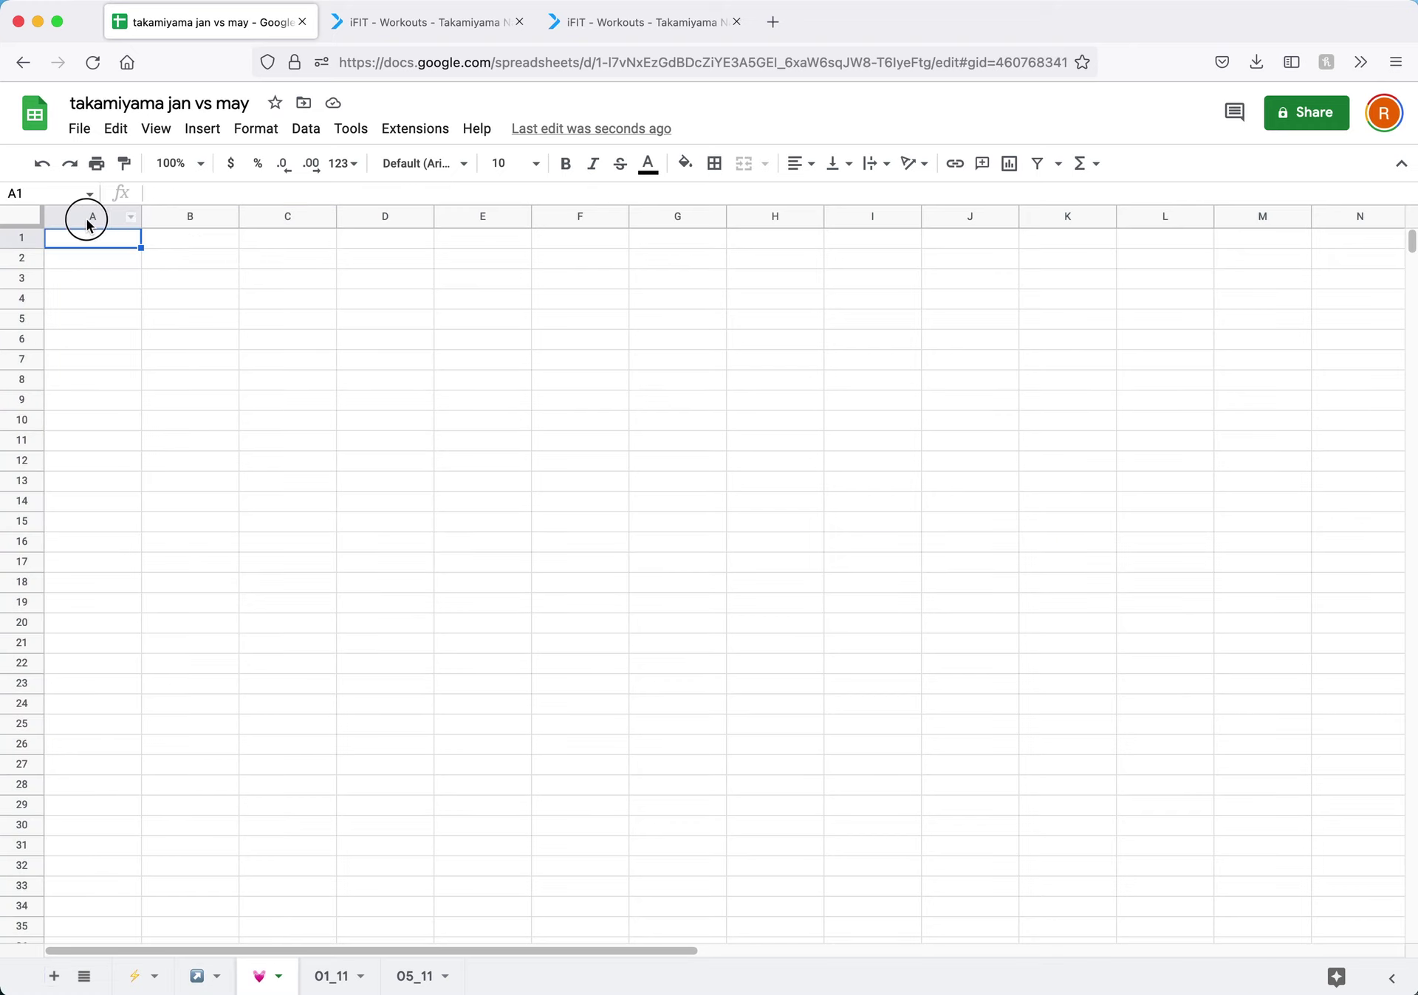
{"action": "left_click", "coordinate": [87, 220]}
{"action": "key", "text": "ctrl+v"}
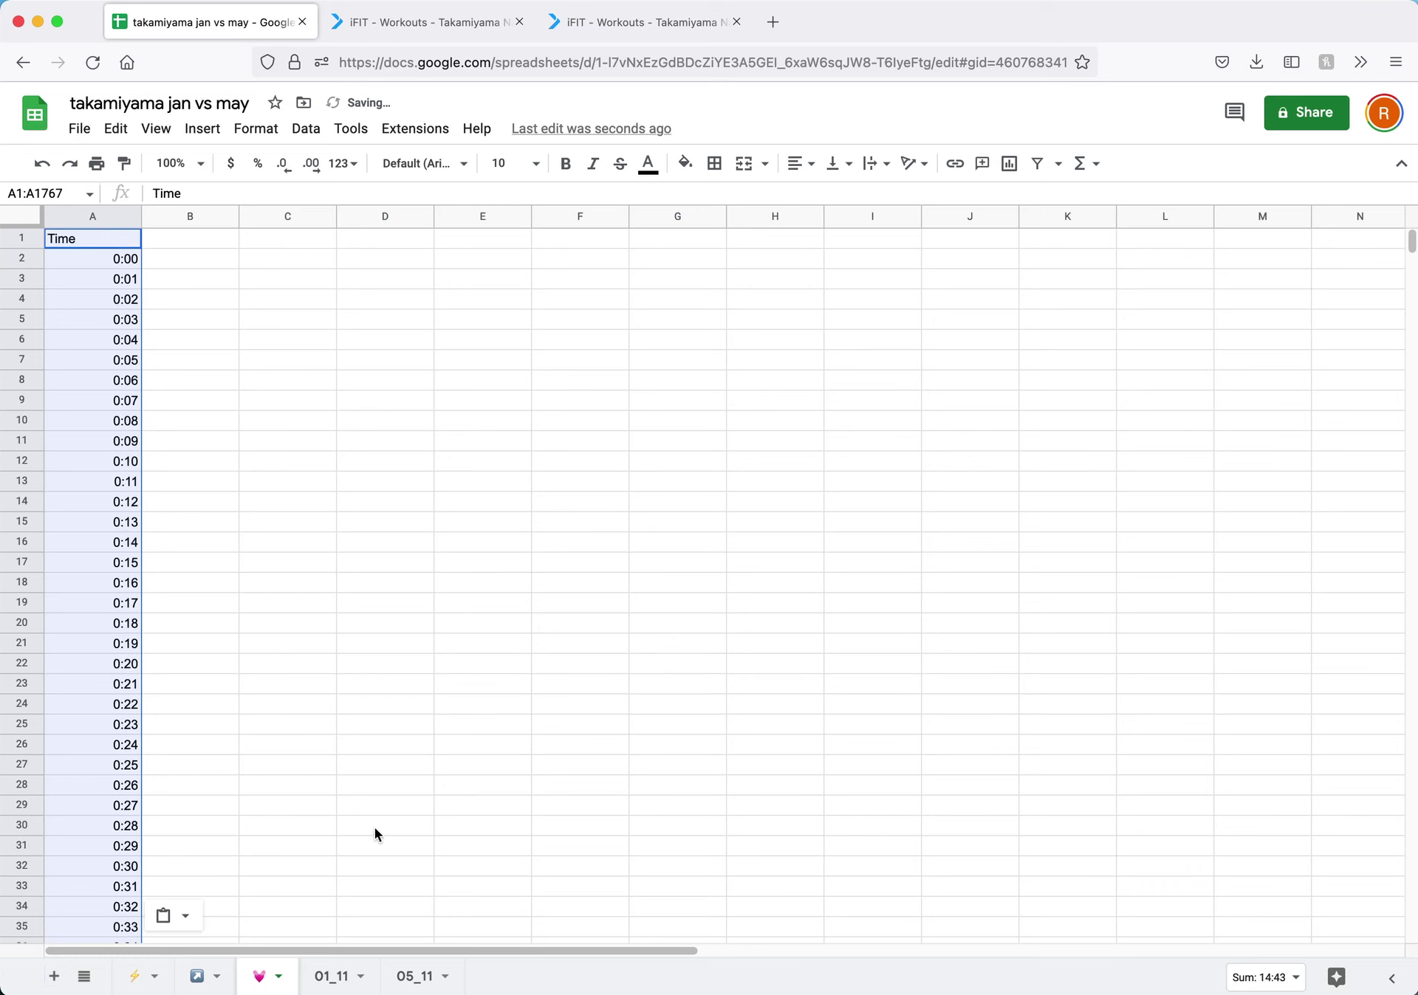
- Copy the January HR column from 01_11 into column B of the heart sheet
{"action": "left_click", "coordinate": [405, 982]}
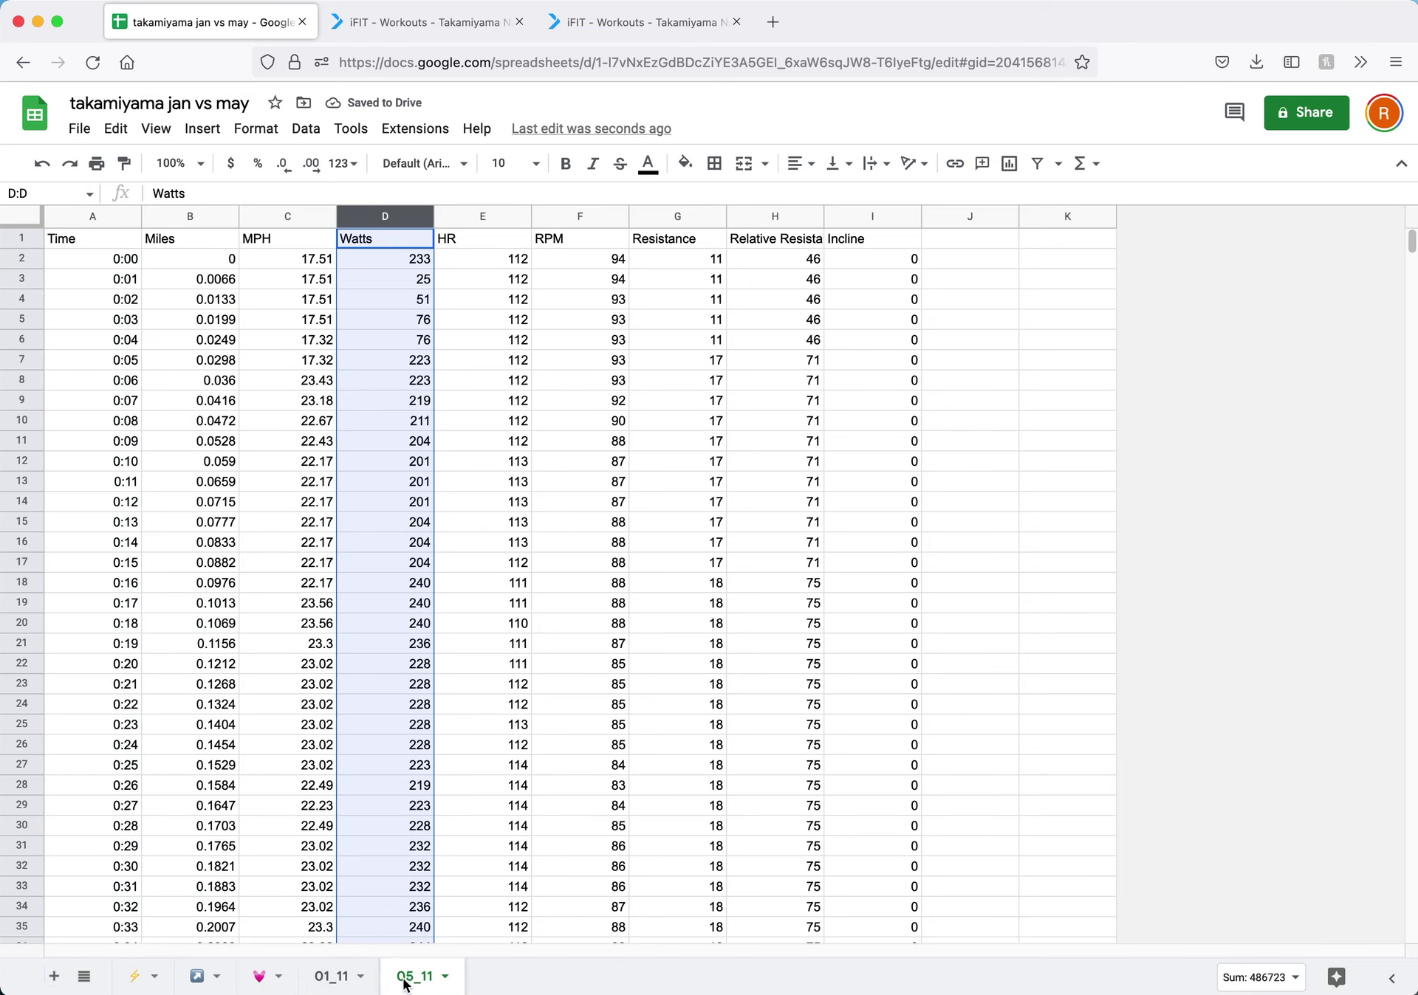
{"action": "left_click", "coordinate": [331, 976]}
{"action": "left_click", "coordinate": [477, 215]}
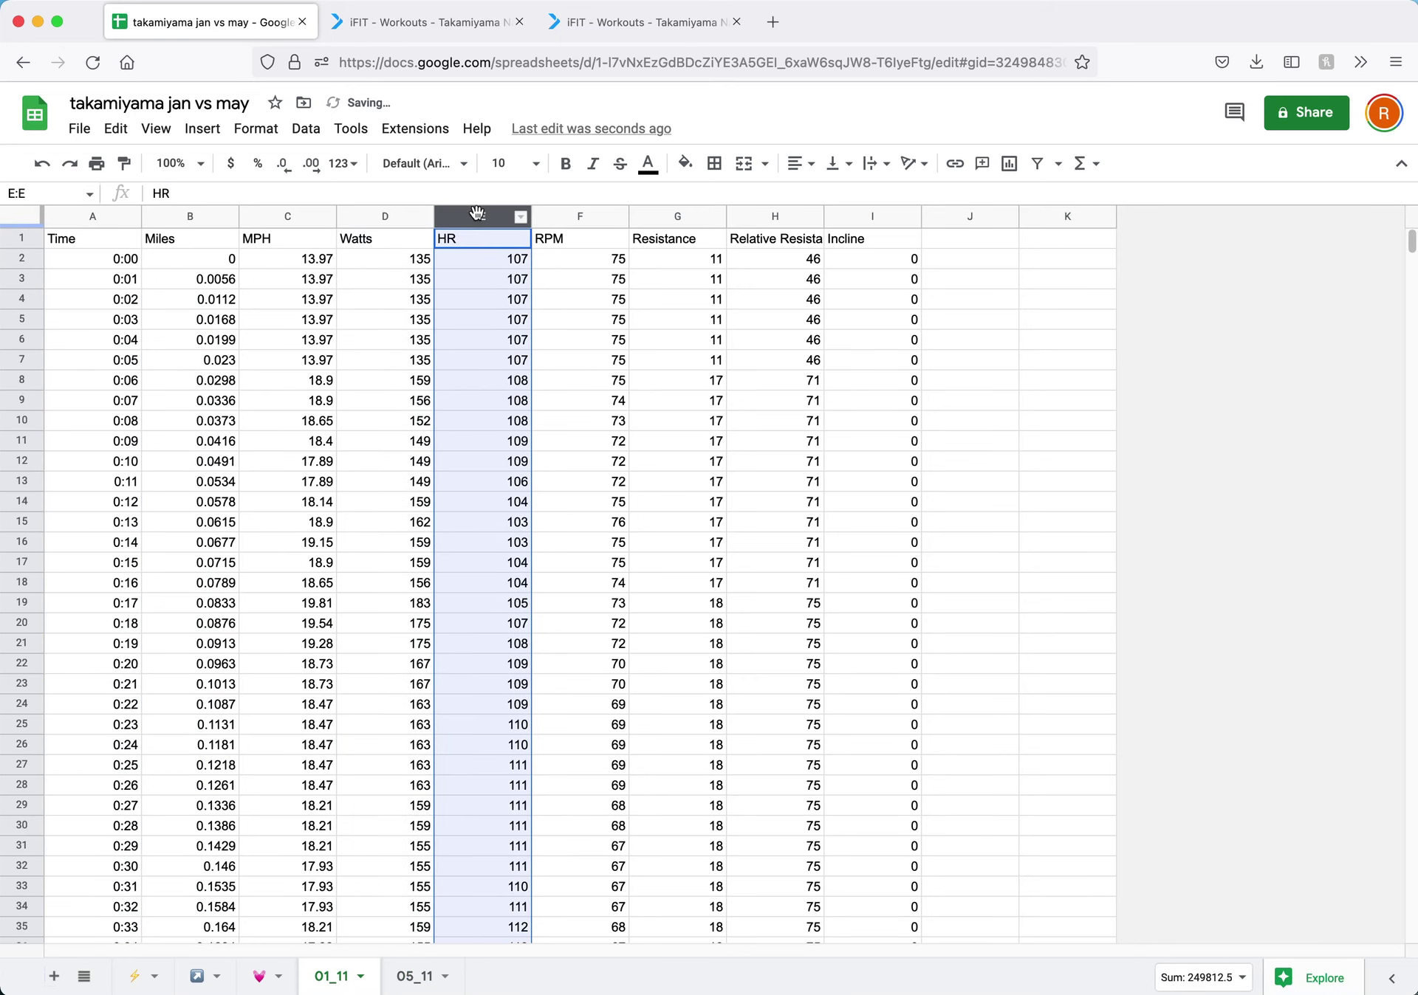
{"action": "left_click", "coordinate": [259, 976]}
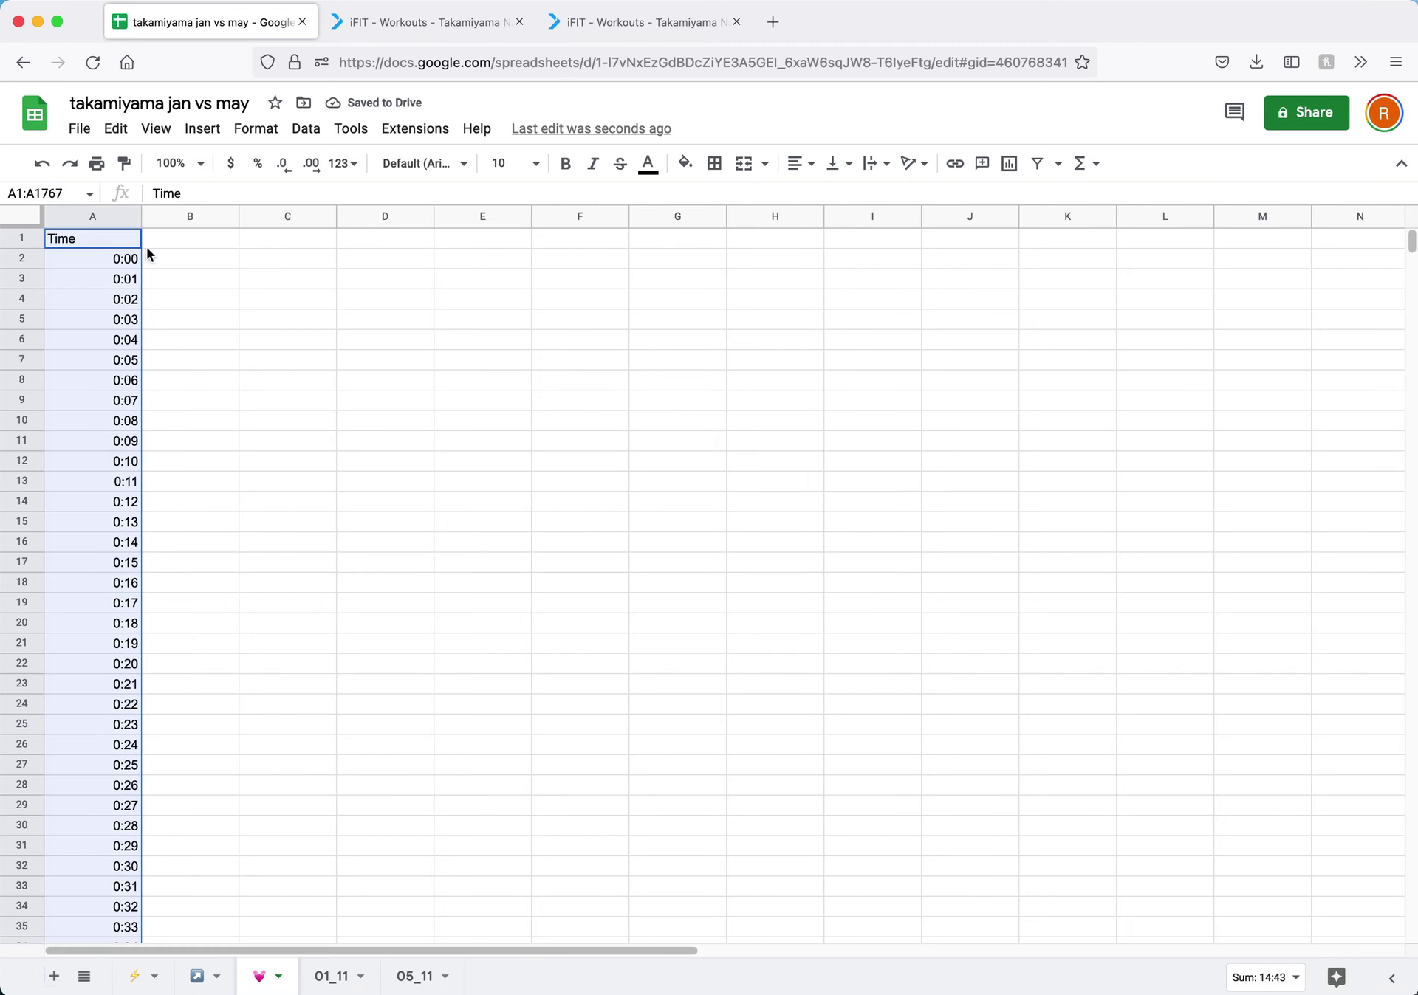
{"action": "left_click", "coordinate": [190, 216]}
{"action": "key", "text": "super+v"}
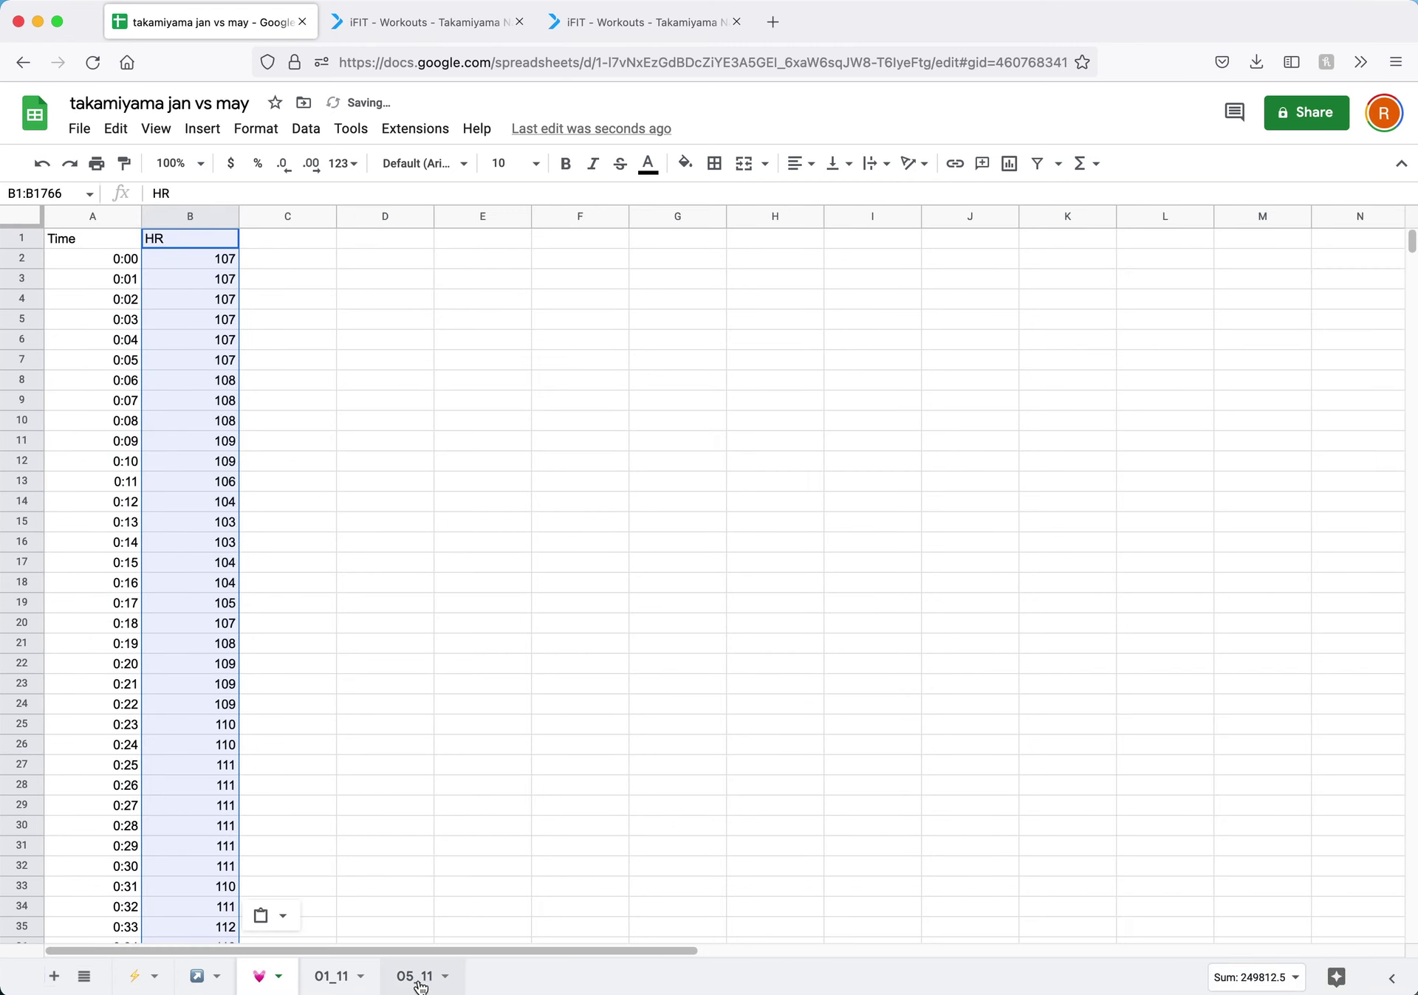
- Copy the May HR column from 05_11 into column C of the heart sheet
{"action": "left_click", "coordinate": [417, 982]}
{"action": "left_click", "coordinate": [483, 215]}
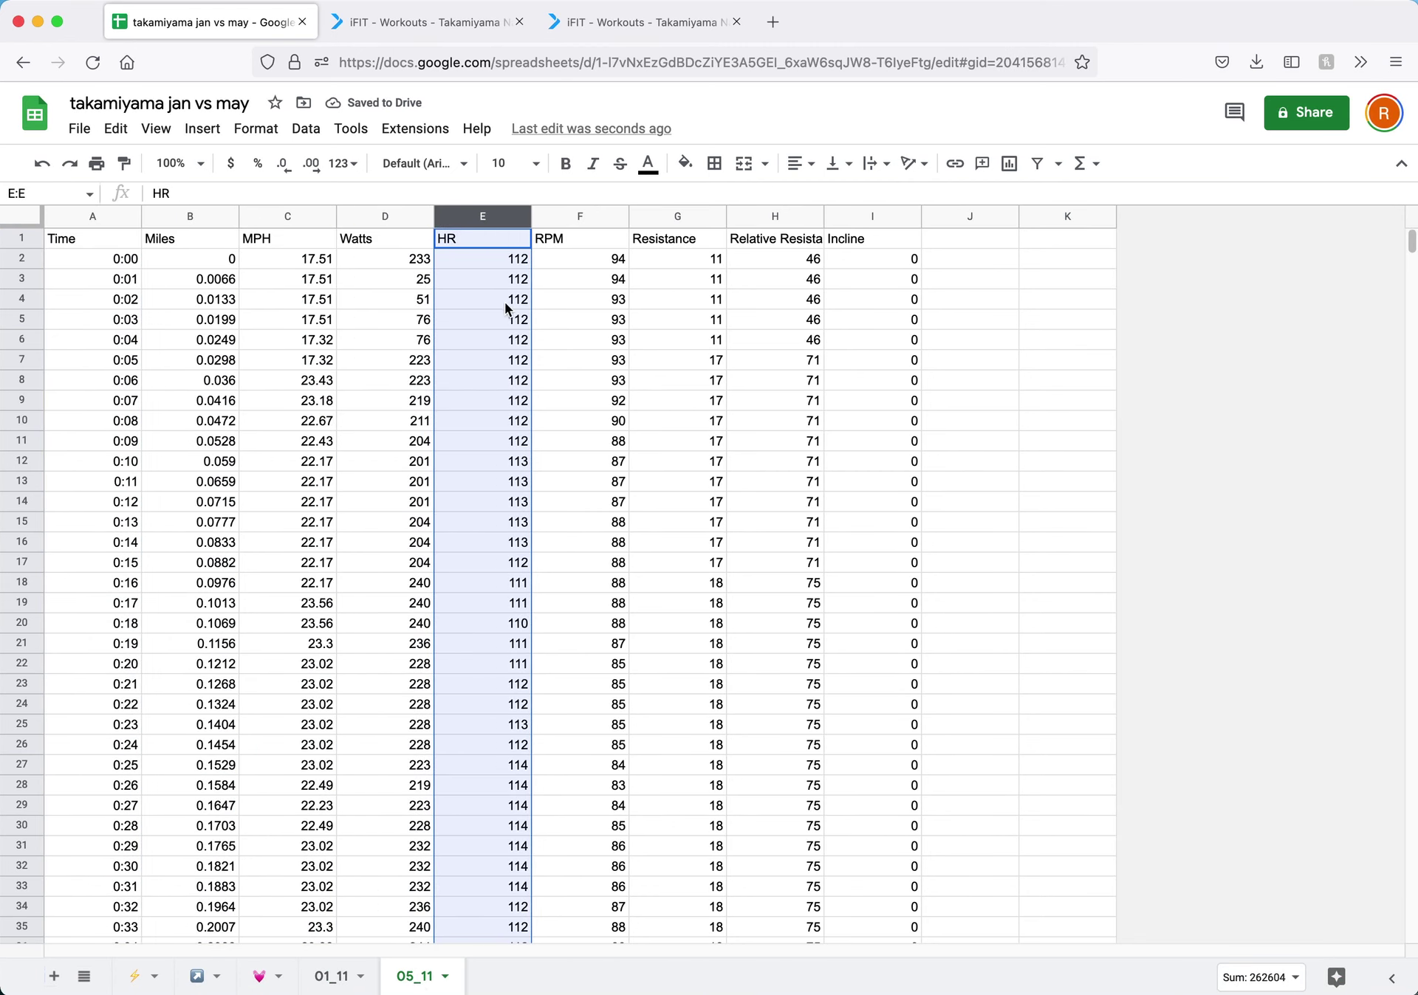
{"action": "left_click", "coordinate": [258, 978]}
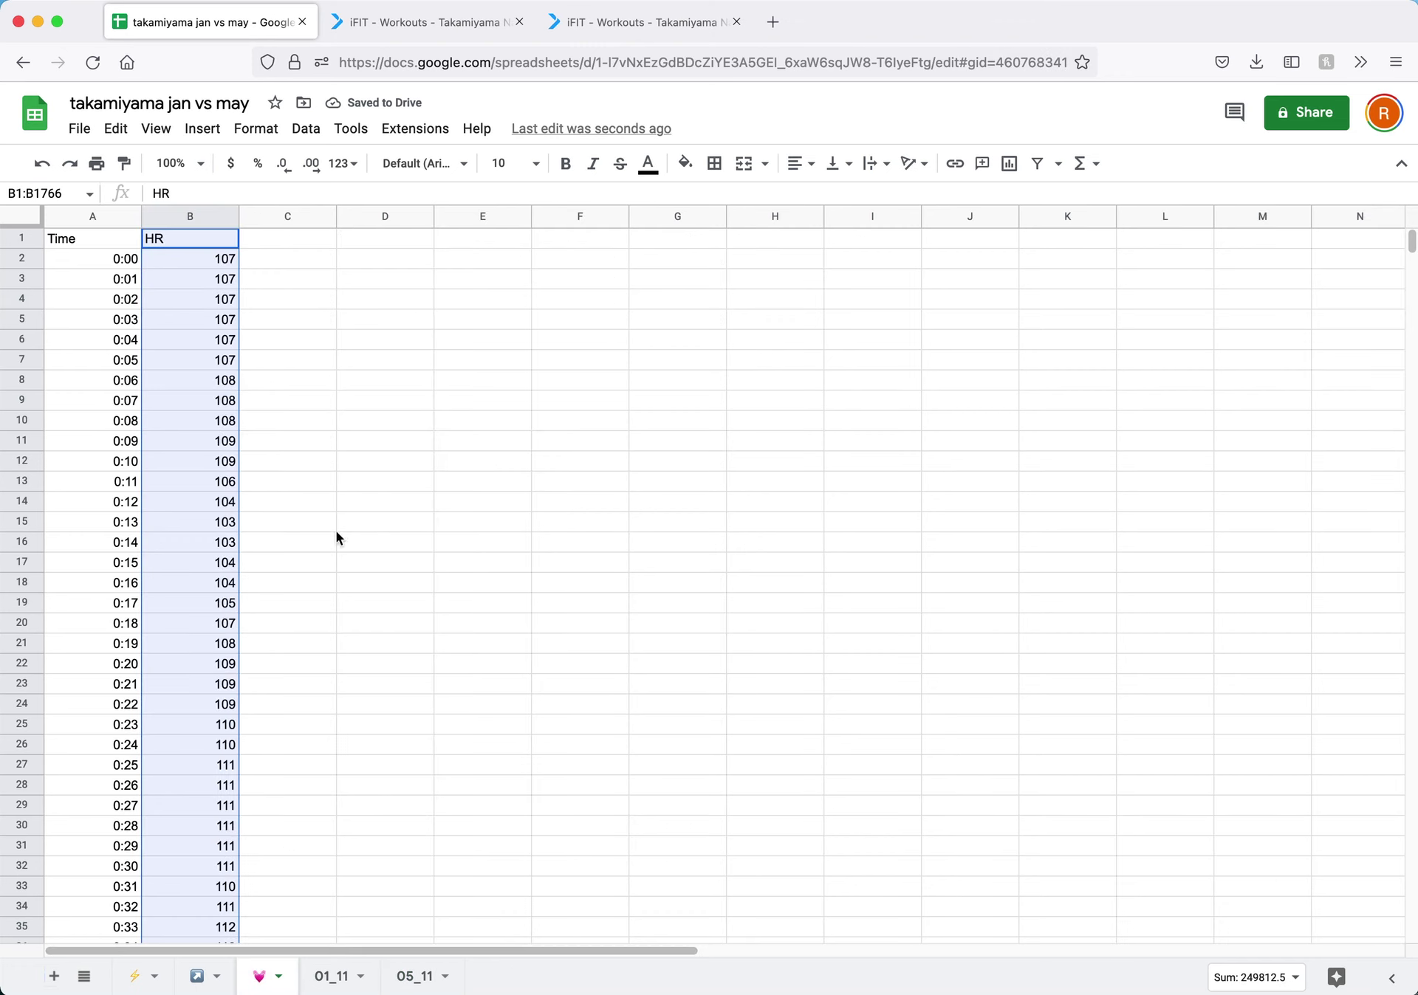
{"action": "left_click", "coordinate": [284, 218]}
{"action": "key", "text": "super+v"}
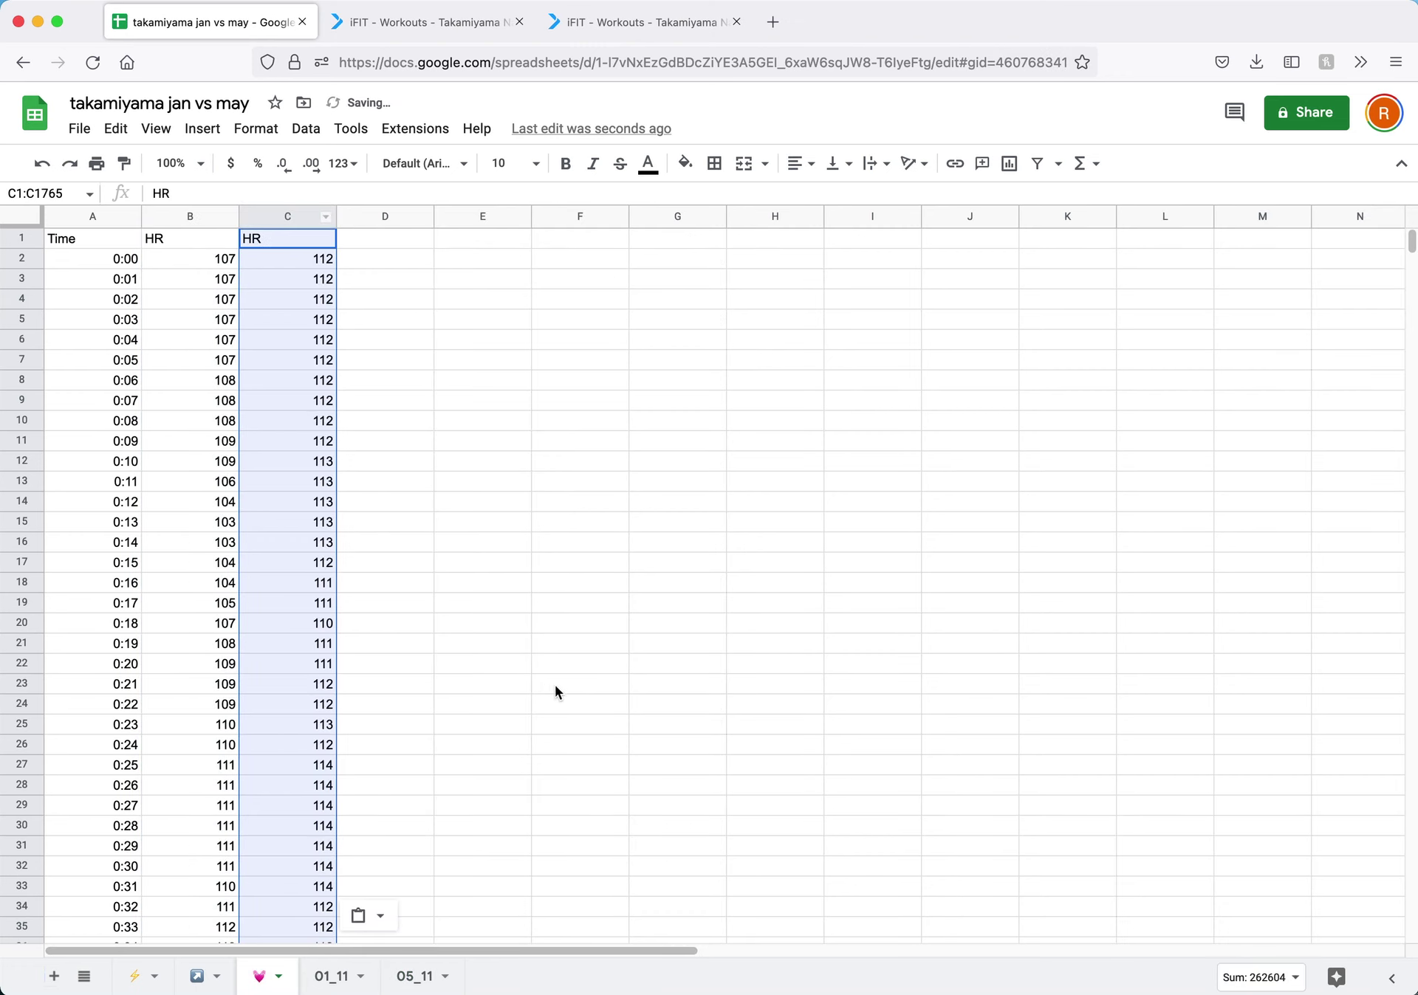
- Head columns B and C as Jan and May, then select all the data
{"action": "left_click", "coordinate": [176, 237]}
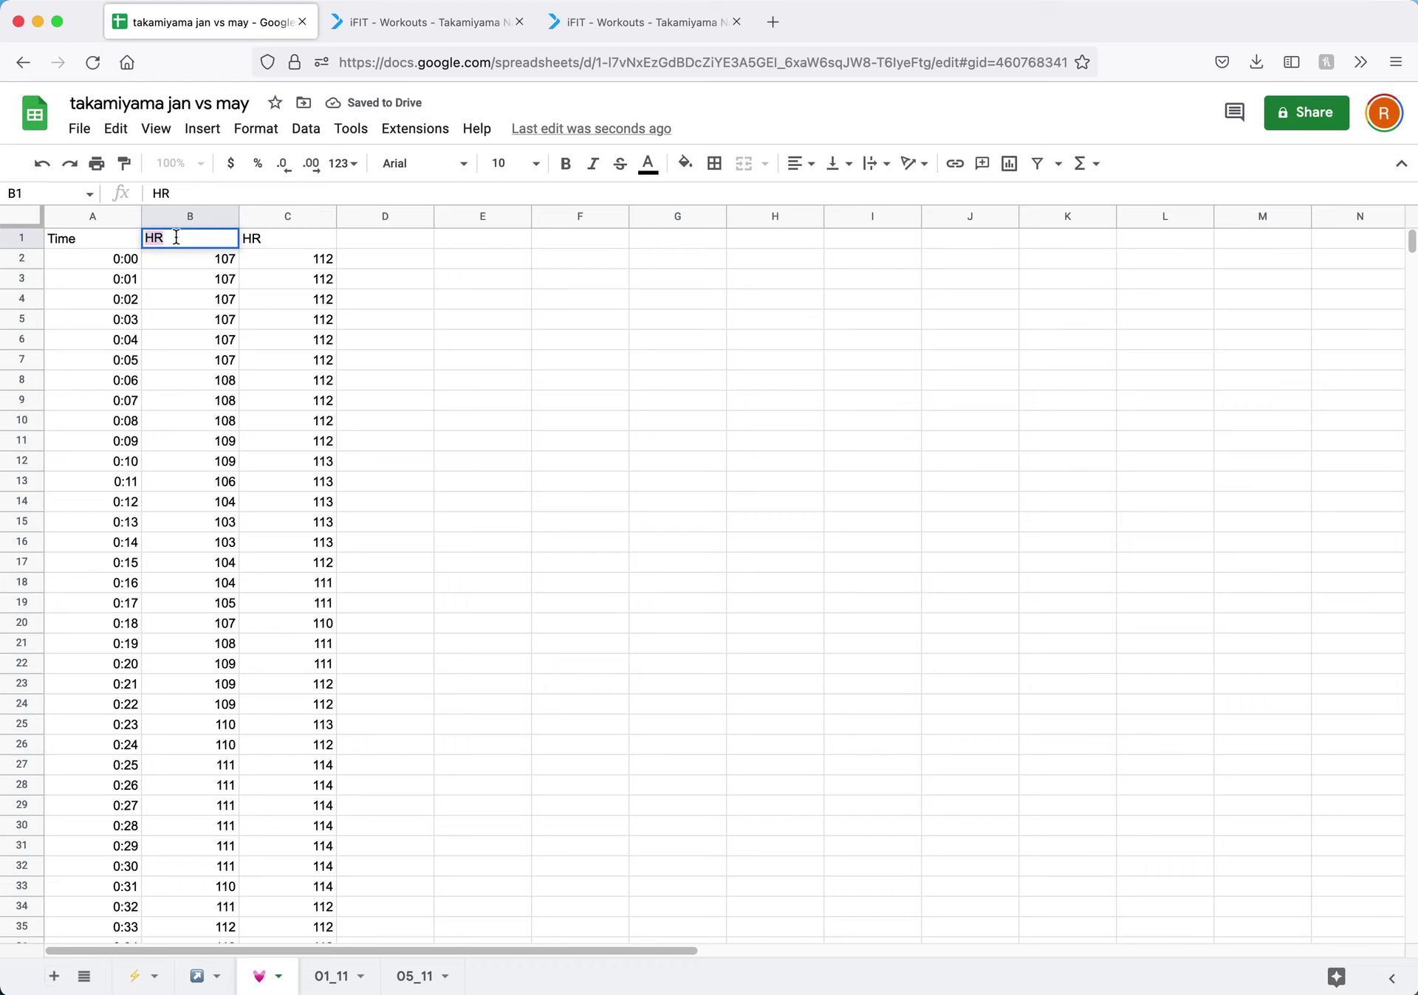
{"action": "type", "text": "Jan"}
{"action": "key", "text": "Tab"}
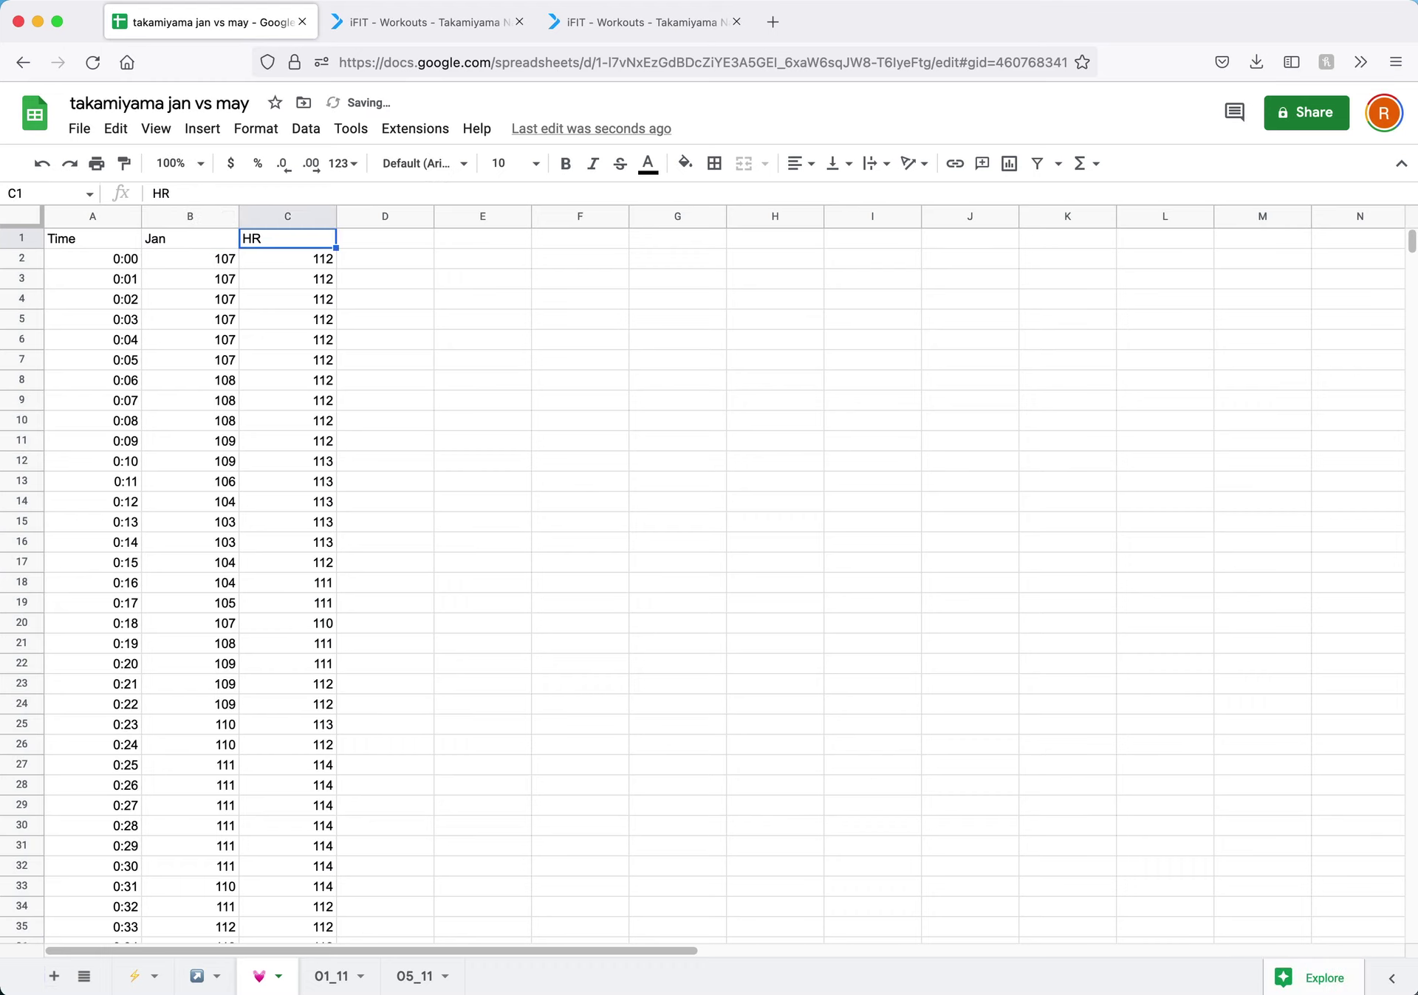
{"action": "type", "text": "May"}
{"action": "key", "text": "Return"}
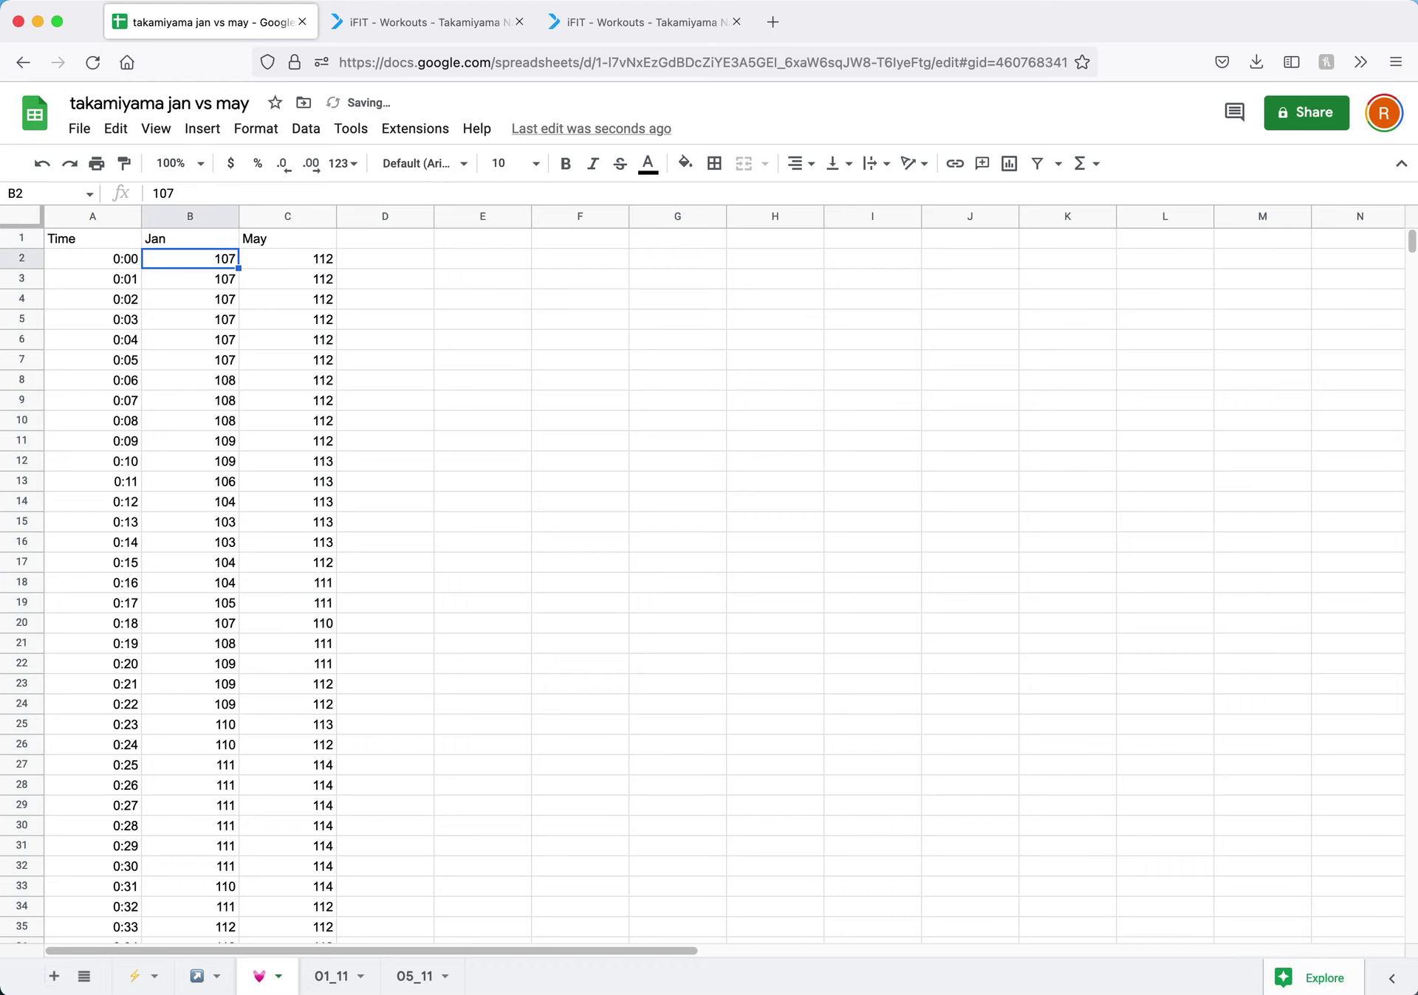
{"action": "left_click", "coordinate": [22, 216]}
{"action": "left_click", "coordinate": [256, 129]}
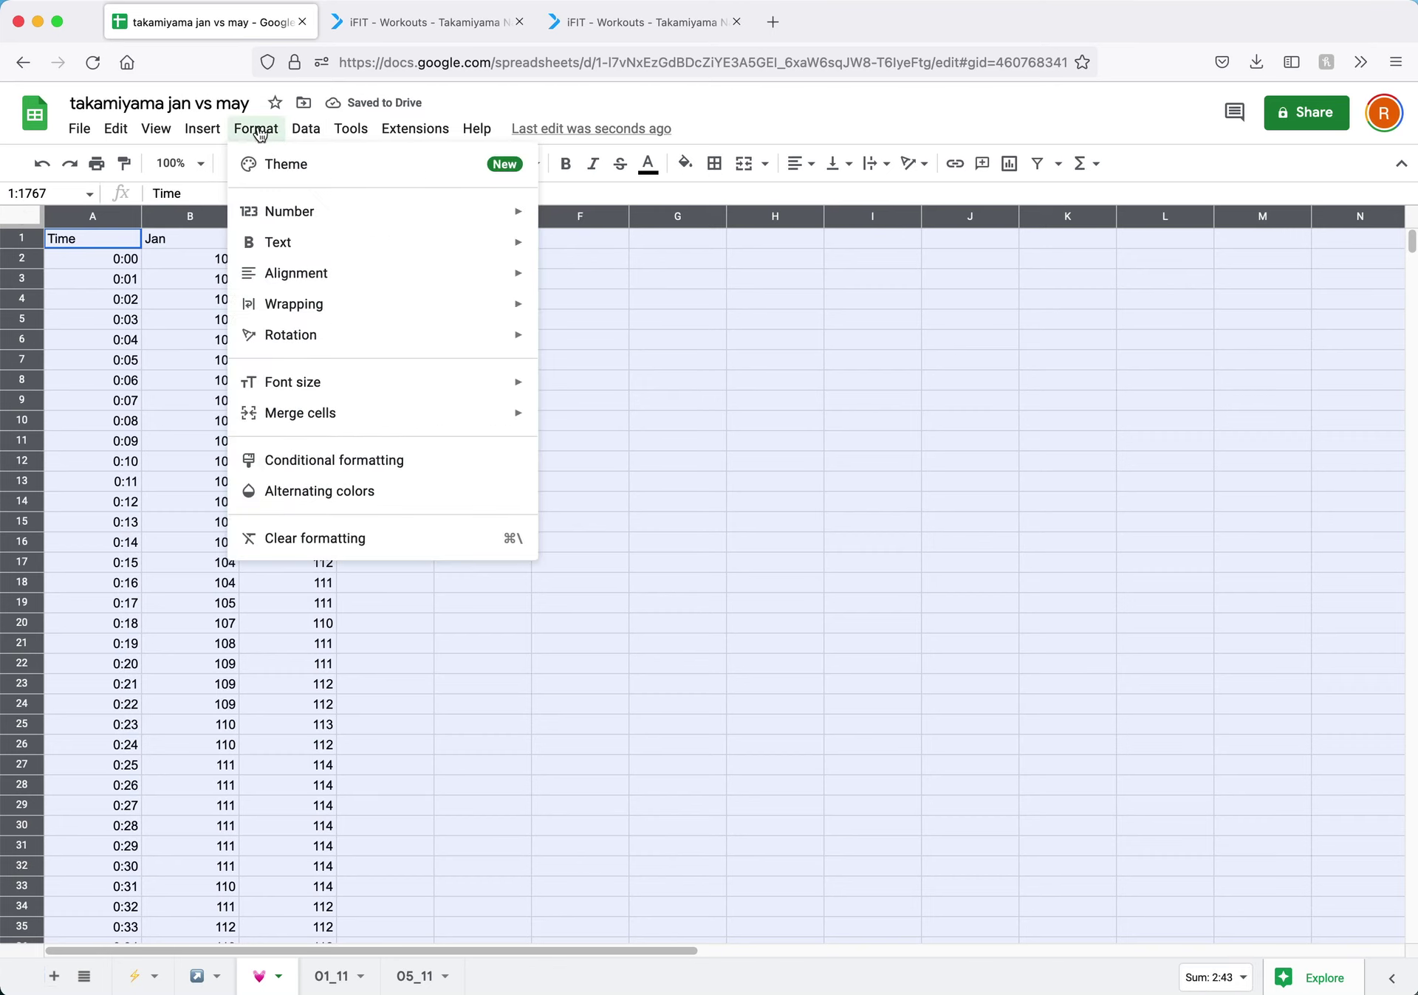
- Insert a line chart of the heart-rate data and widen it on both sides
{"action": "mouse_move", "coordinate": [220, 135]}
{"action": "left_click", "coordinate": [233, 305]}
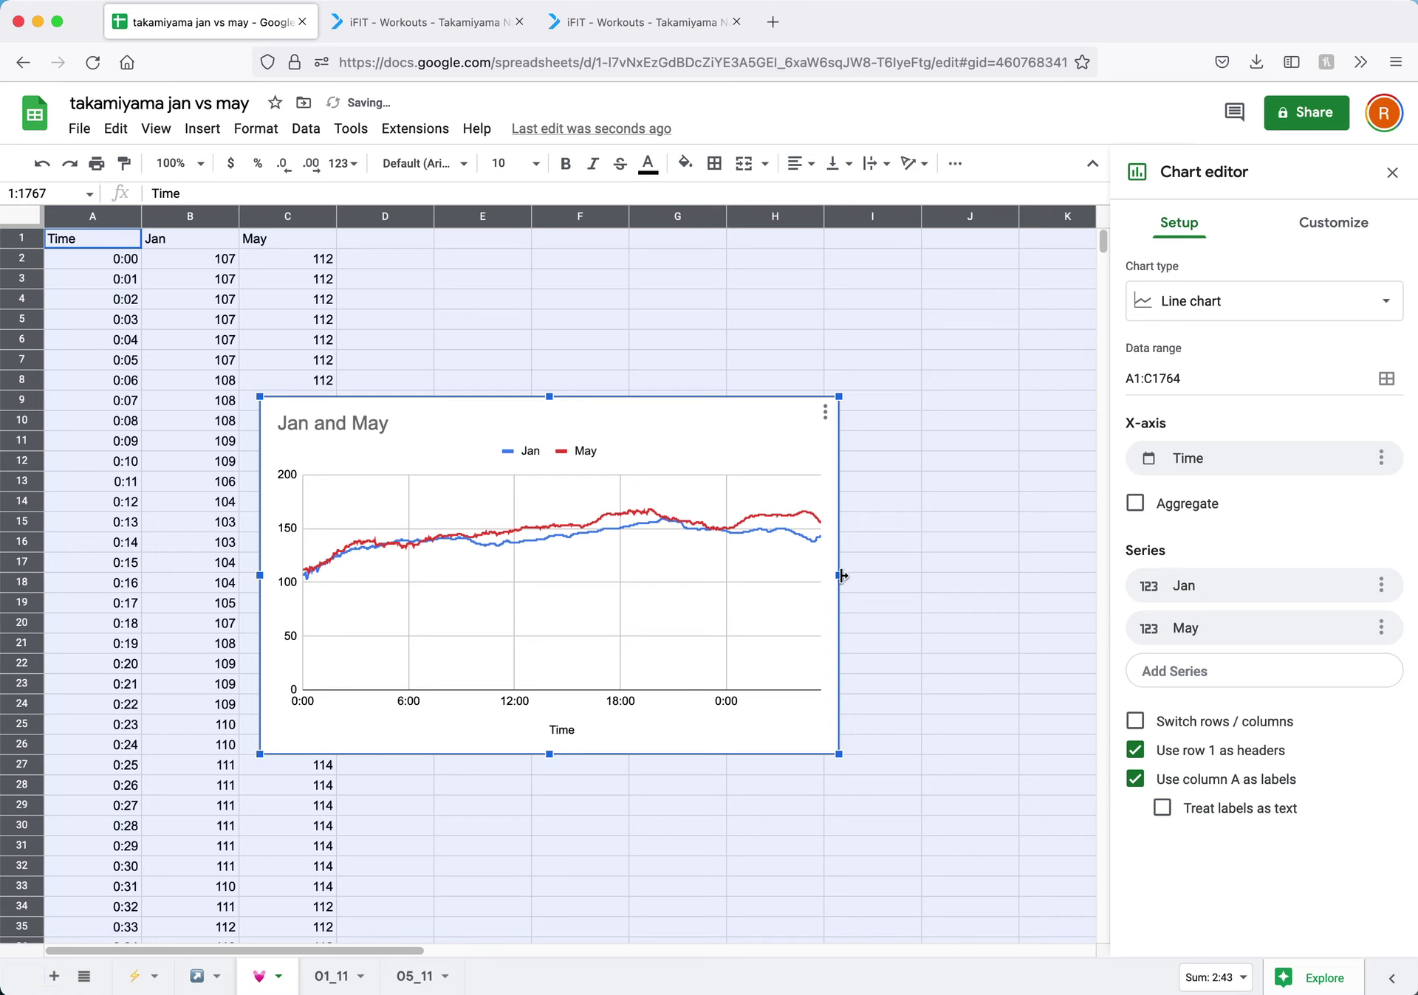
{"action": "left_click_drag", "start_coordinate": [842, 576], "coordinate": [1074, 571]}
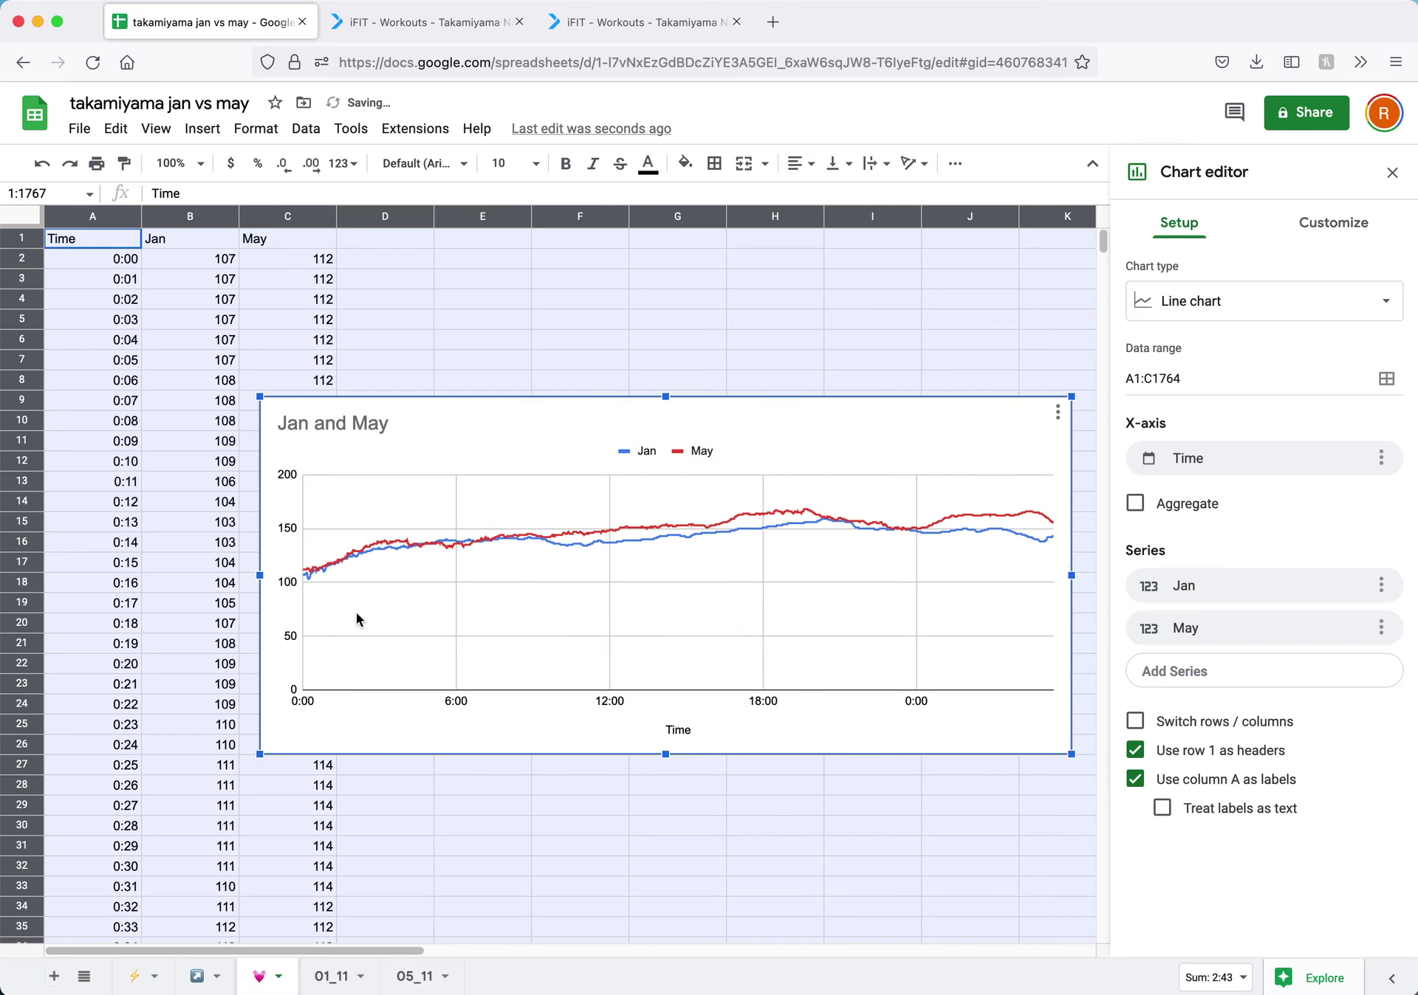
{"action": "left_click_drag", "start_coordinate": [259, 576], "coordinate": [132, 568]}
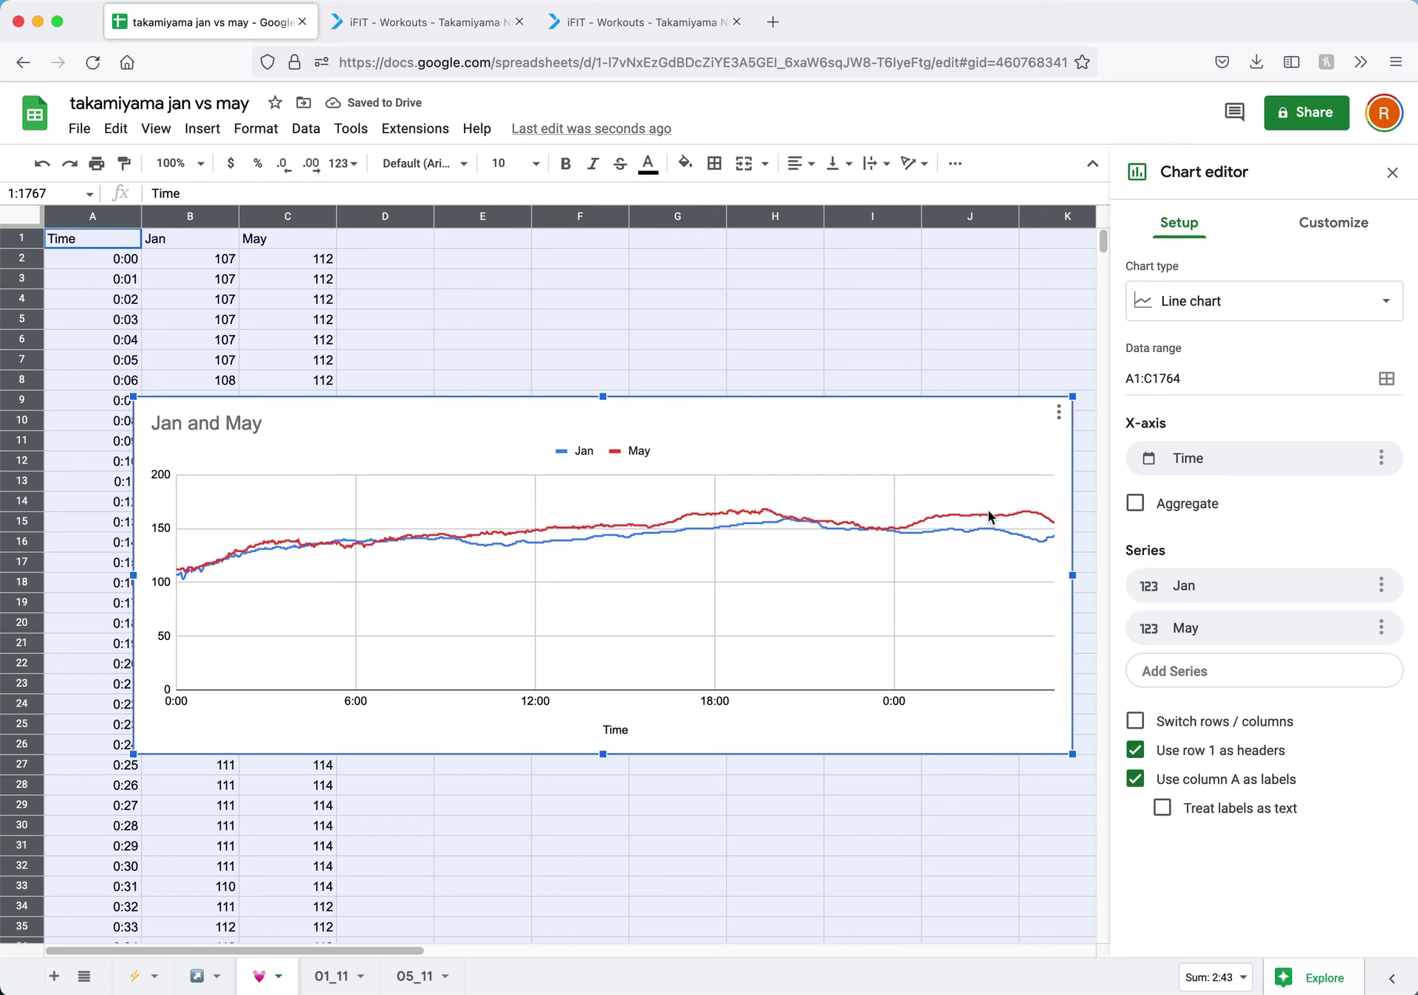
- Set the heart-rate chart's vertical axis minimum to 100 and maximum to 170
{"action": "left_click", "coordinate": [1315, 230]}
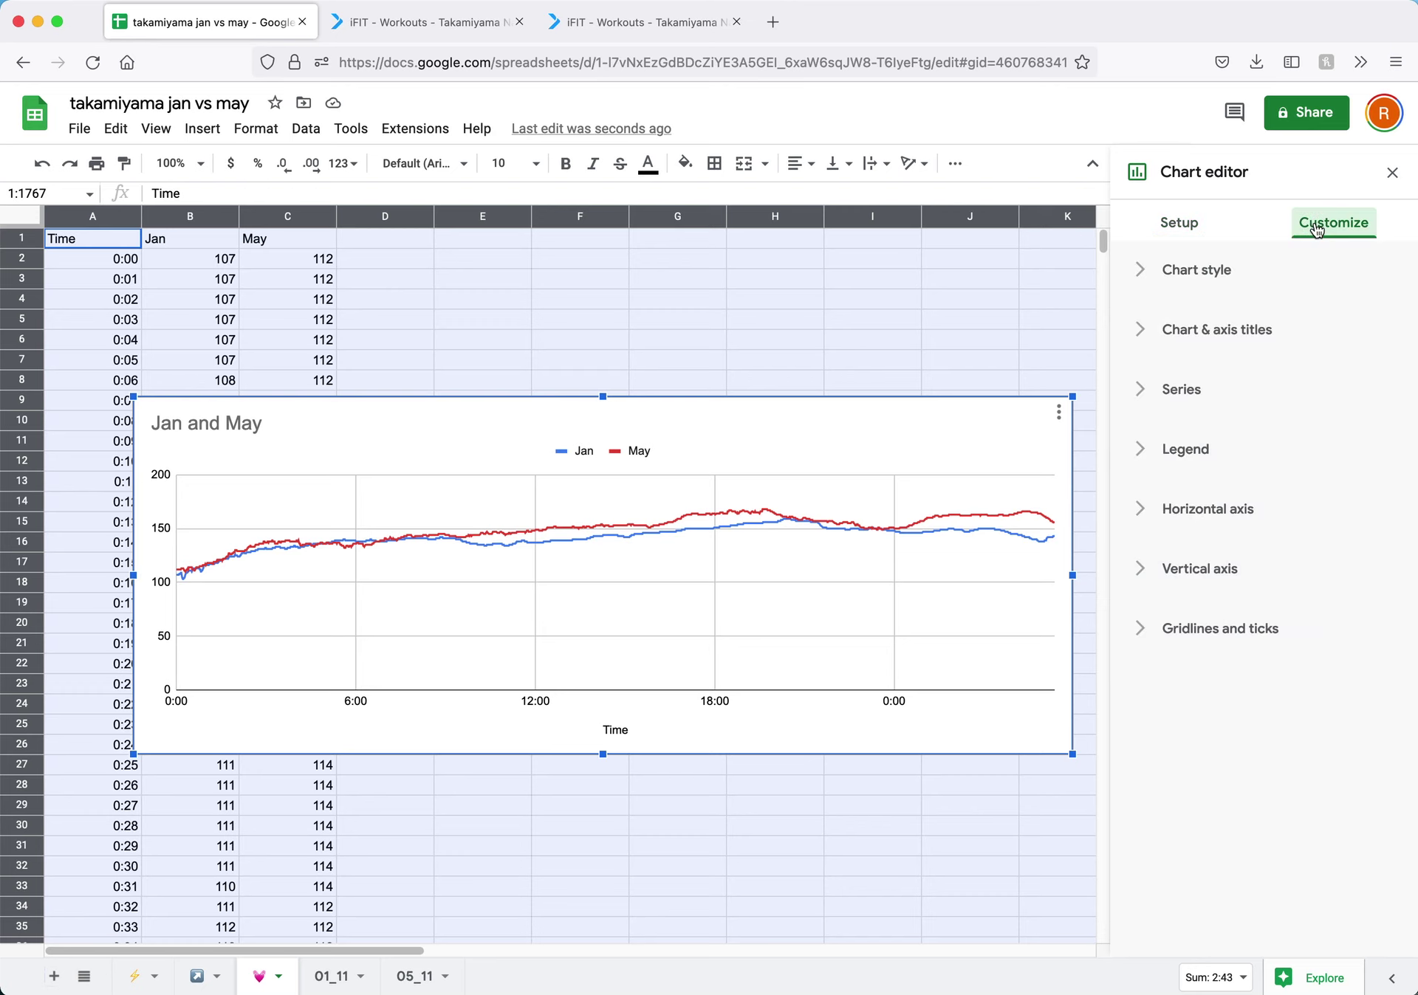
{"action": "left_click", "coordinate": [1143, 570]}
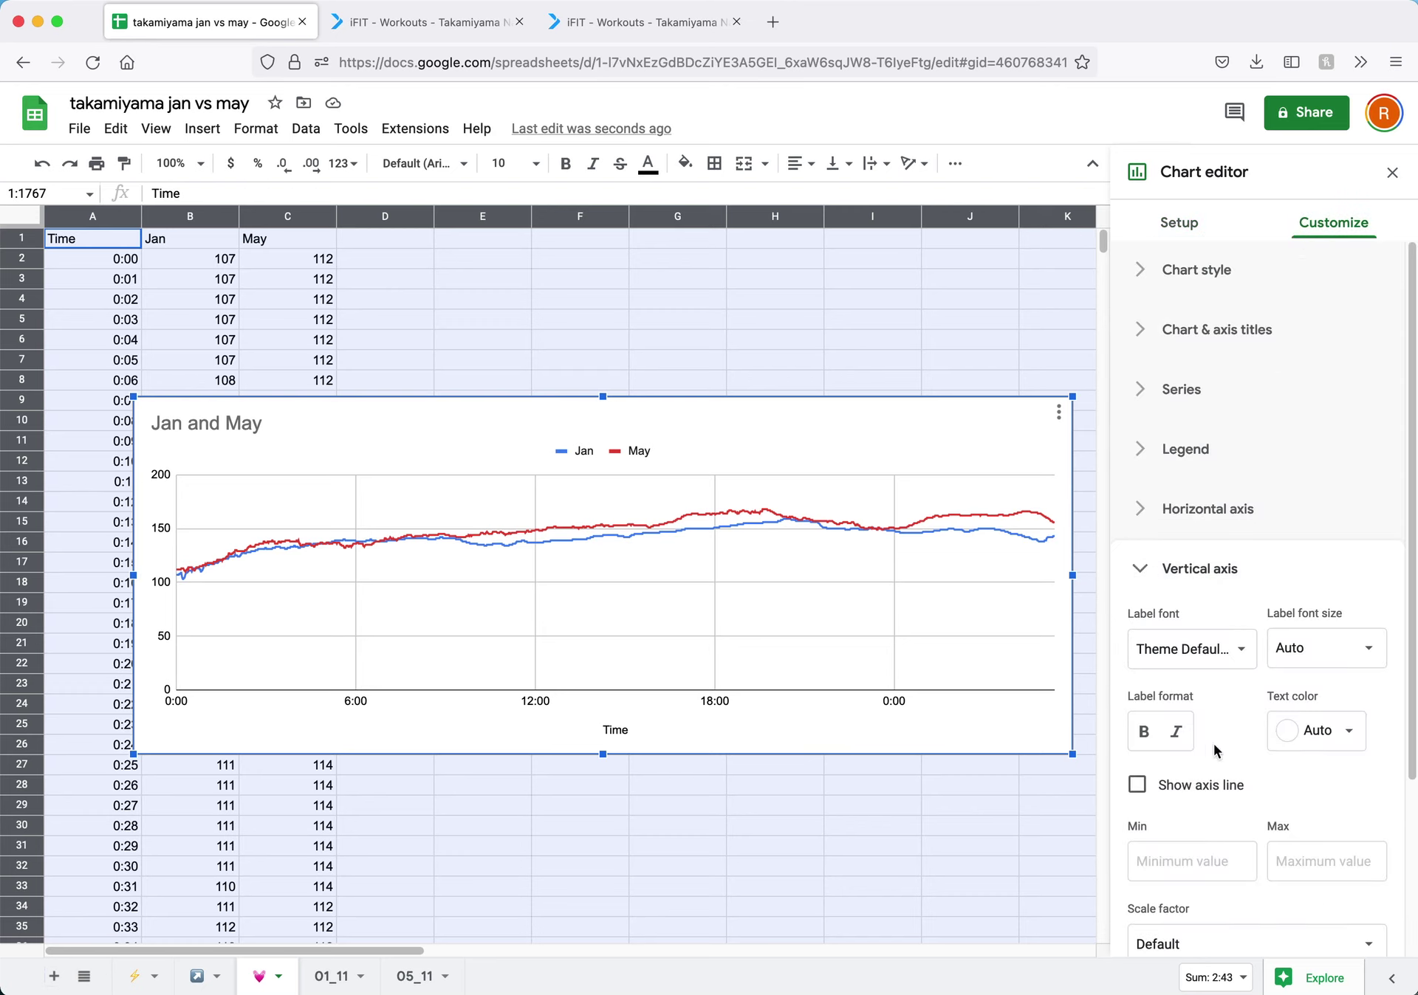
{"action": "scroll", "coordinate": [1215, 749], "scroll_direction": "down", "scroll_amount": 2}
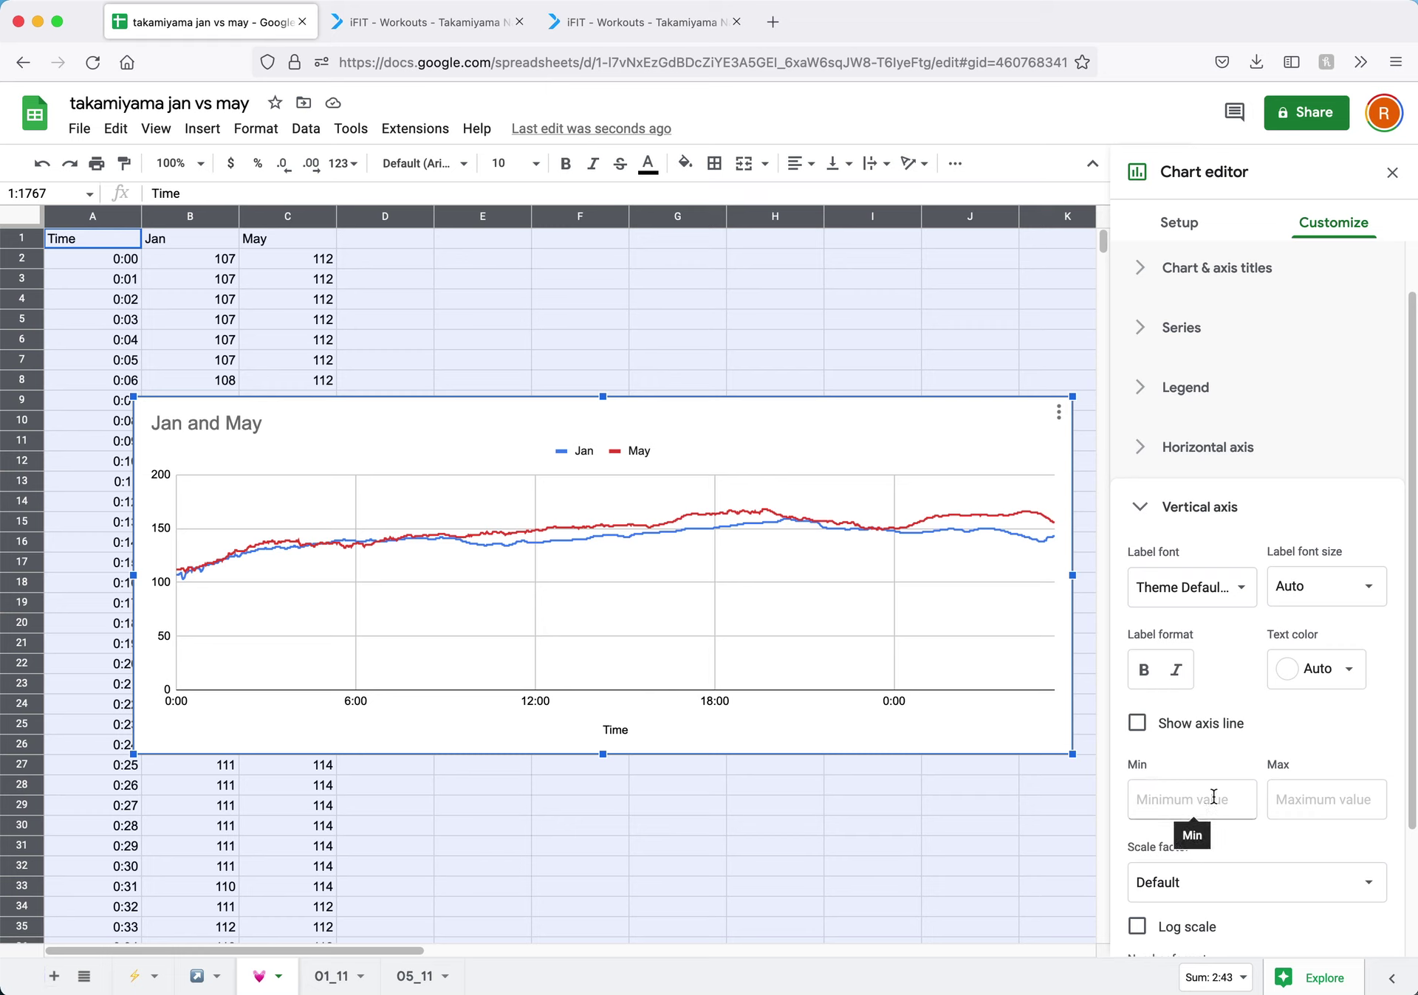
{"action": "left_click", "coordinate": [1222, 795]}
{"action": "type", "text": "100"}
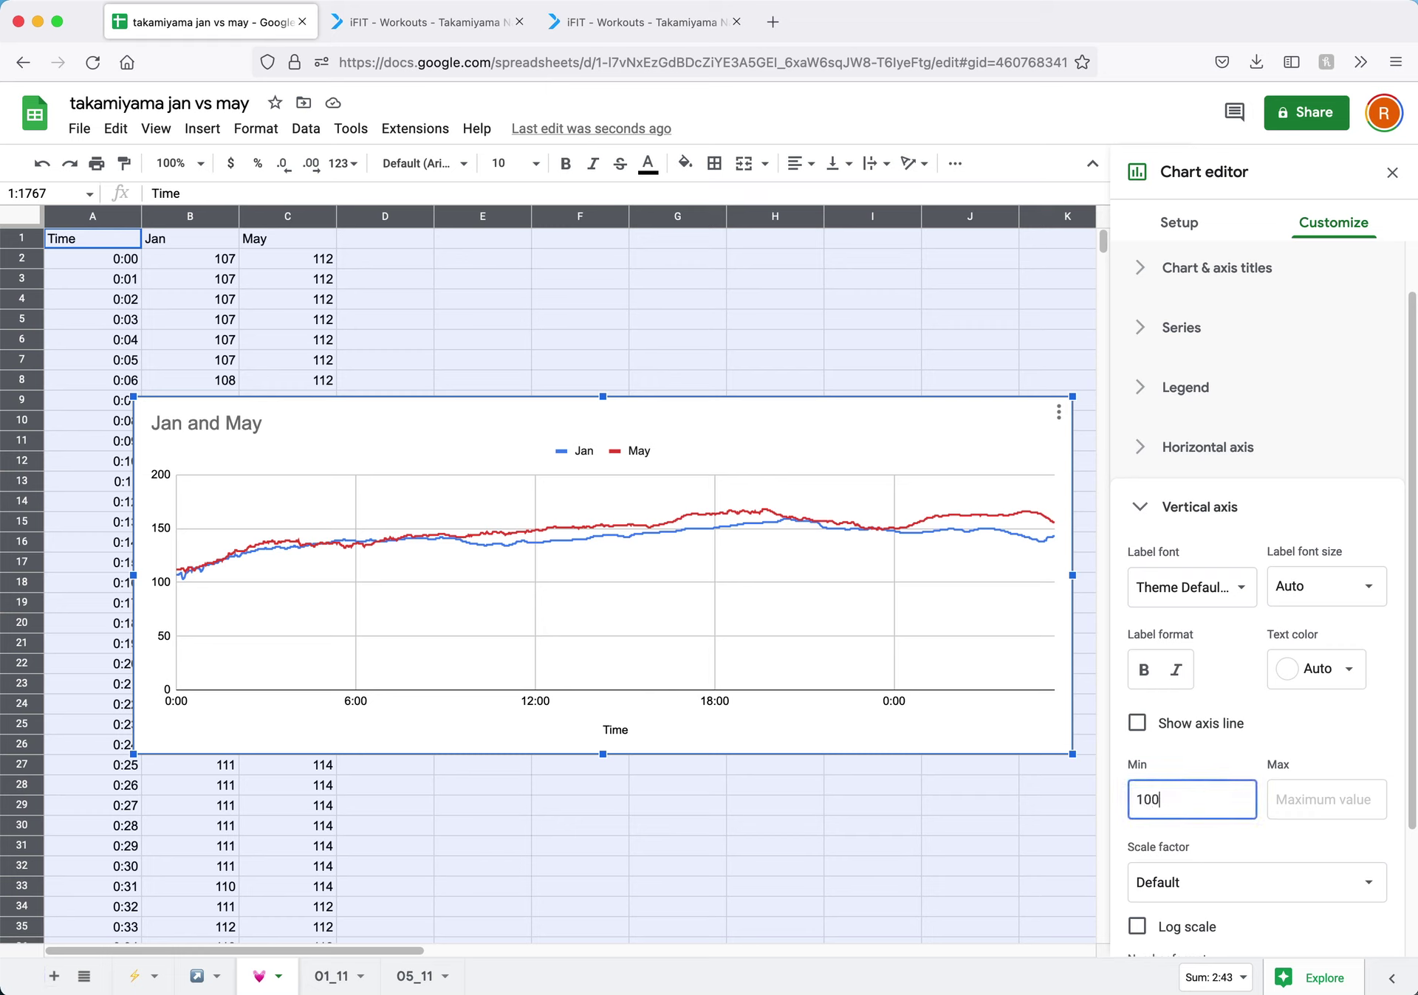
{"action": "left_click", "coordinate": [1327, 801]}
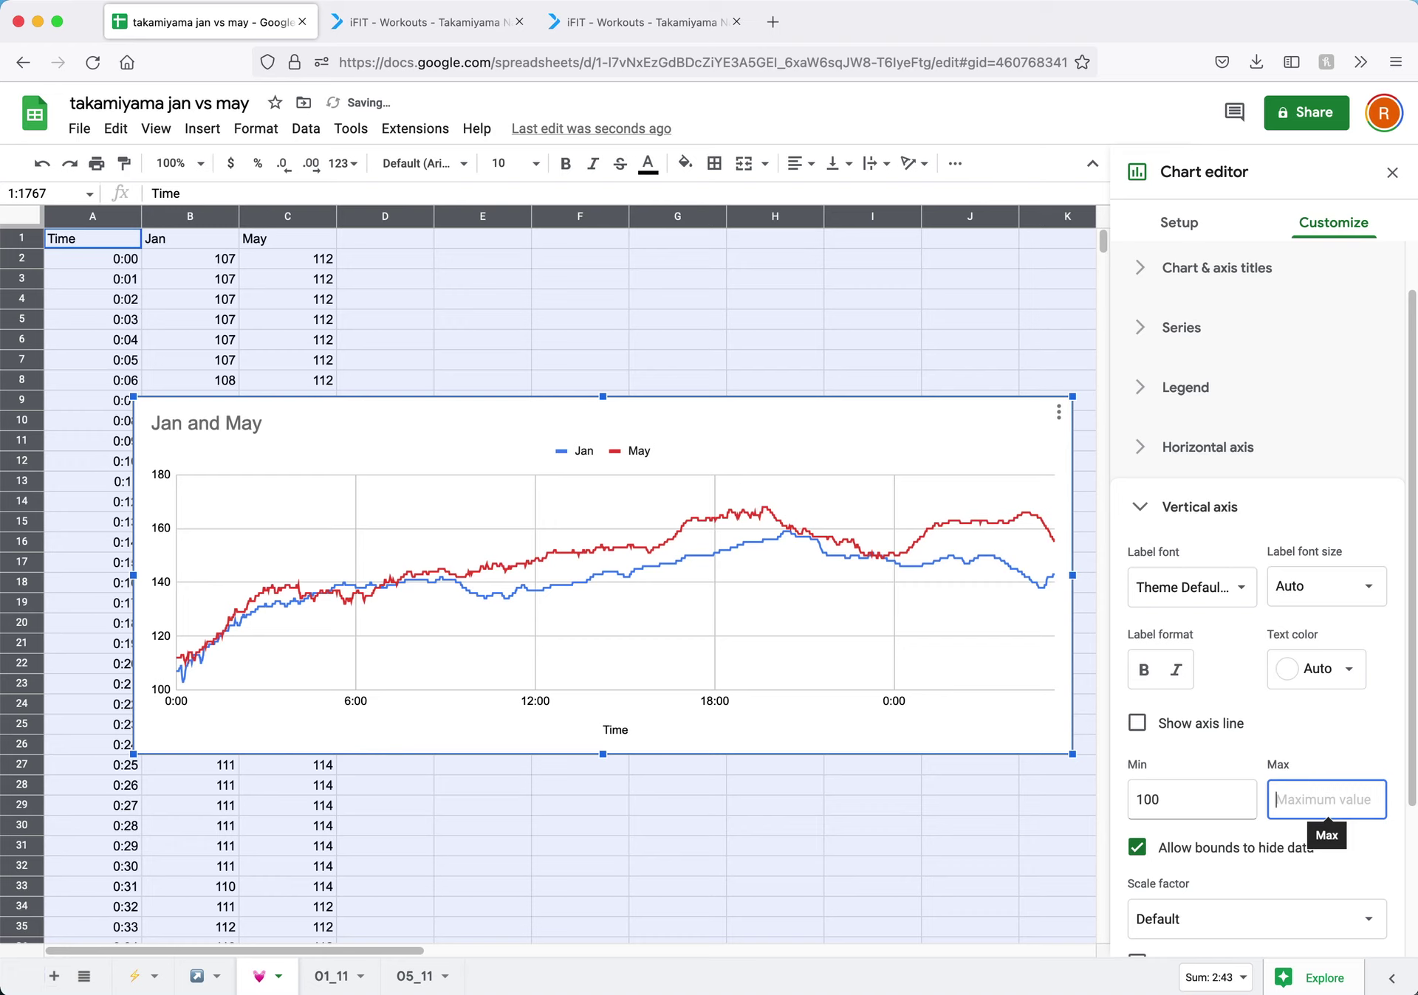
{"action": "type", "text": "1"}
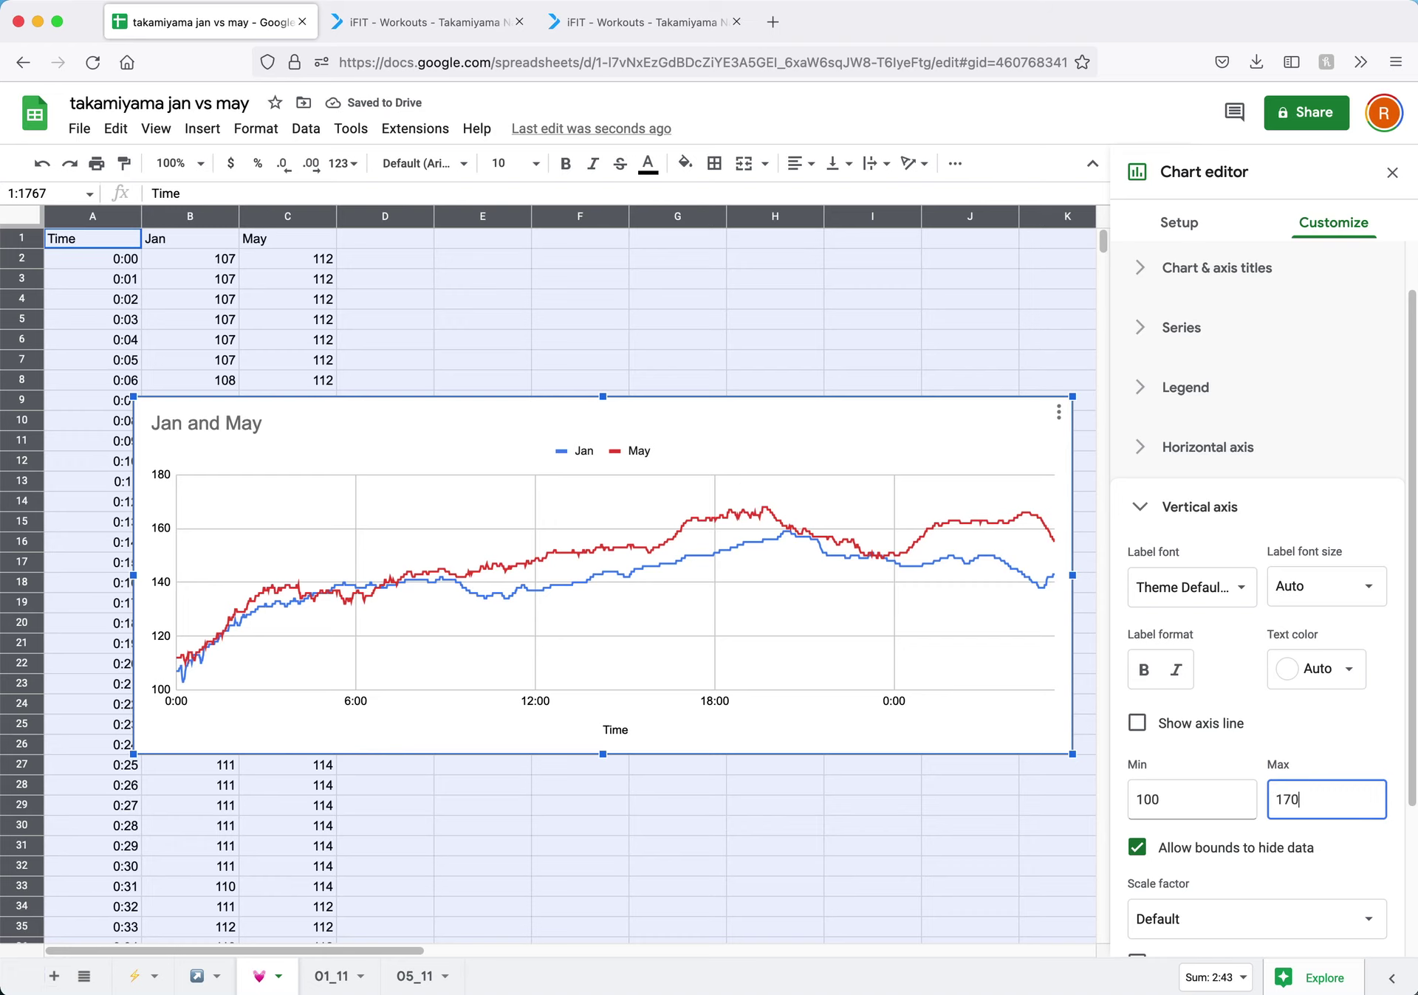
{"action": "type", "text": "70"}
{"action": "key", "text": "Tab"}
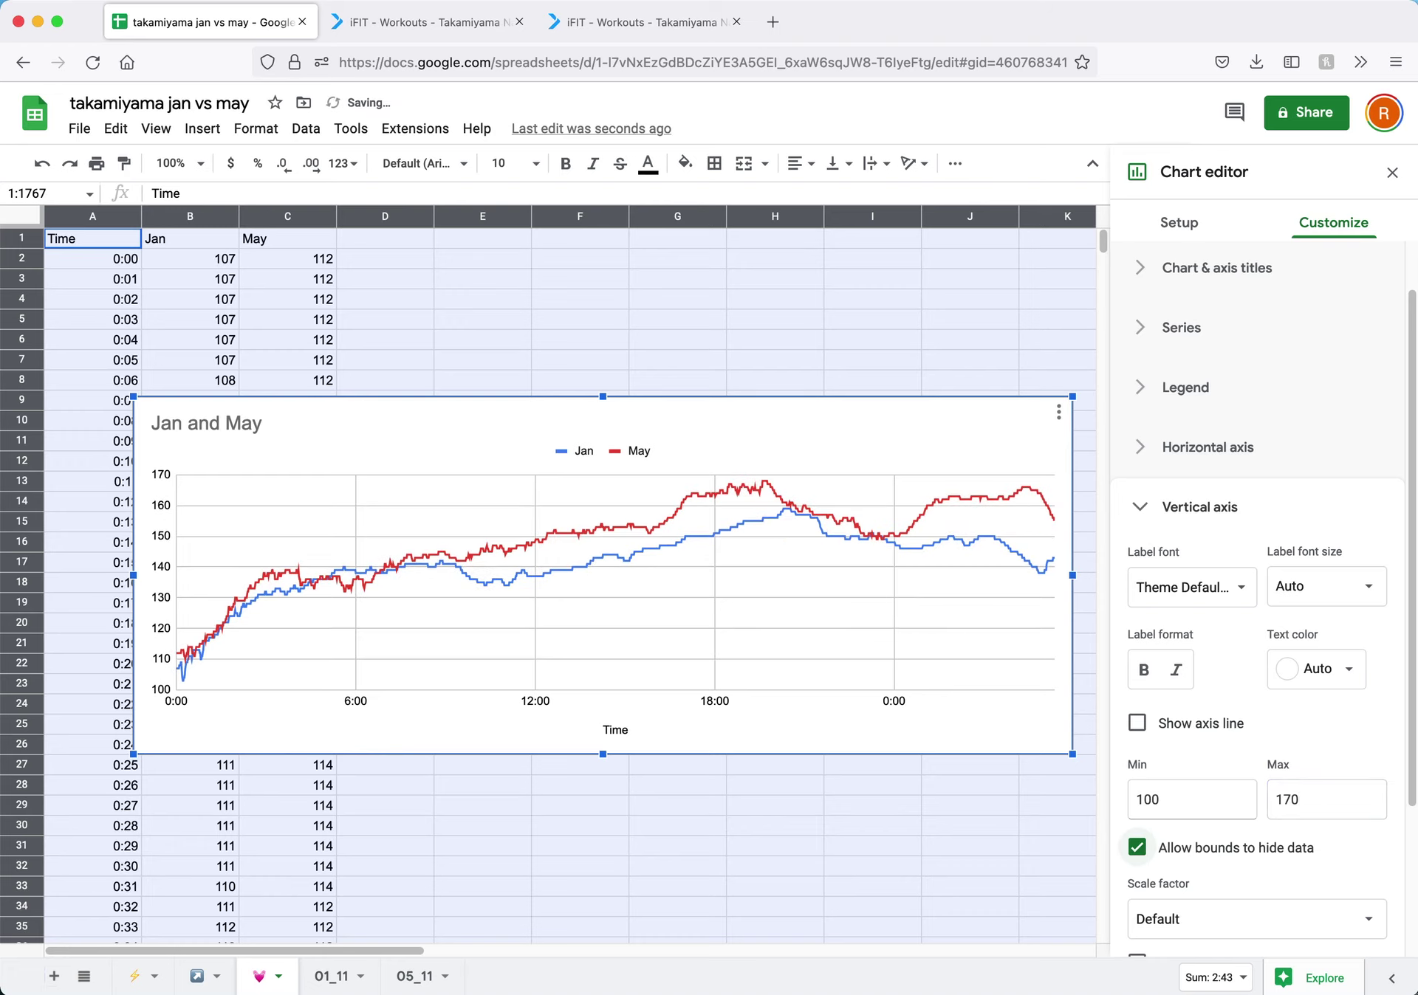
{"action": "left_click", "coordinate": [1392, 172]}
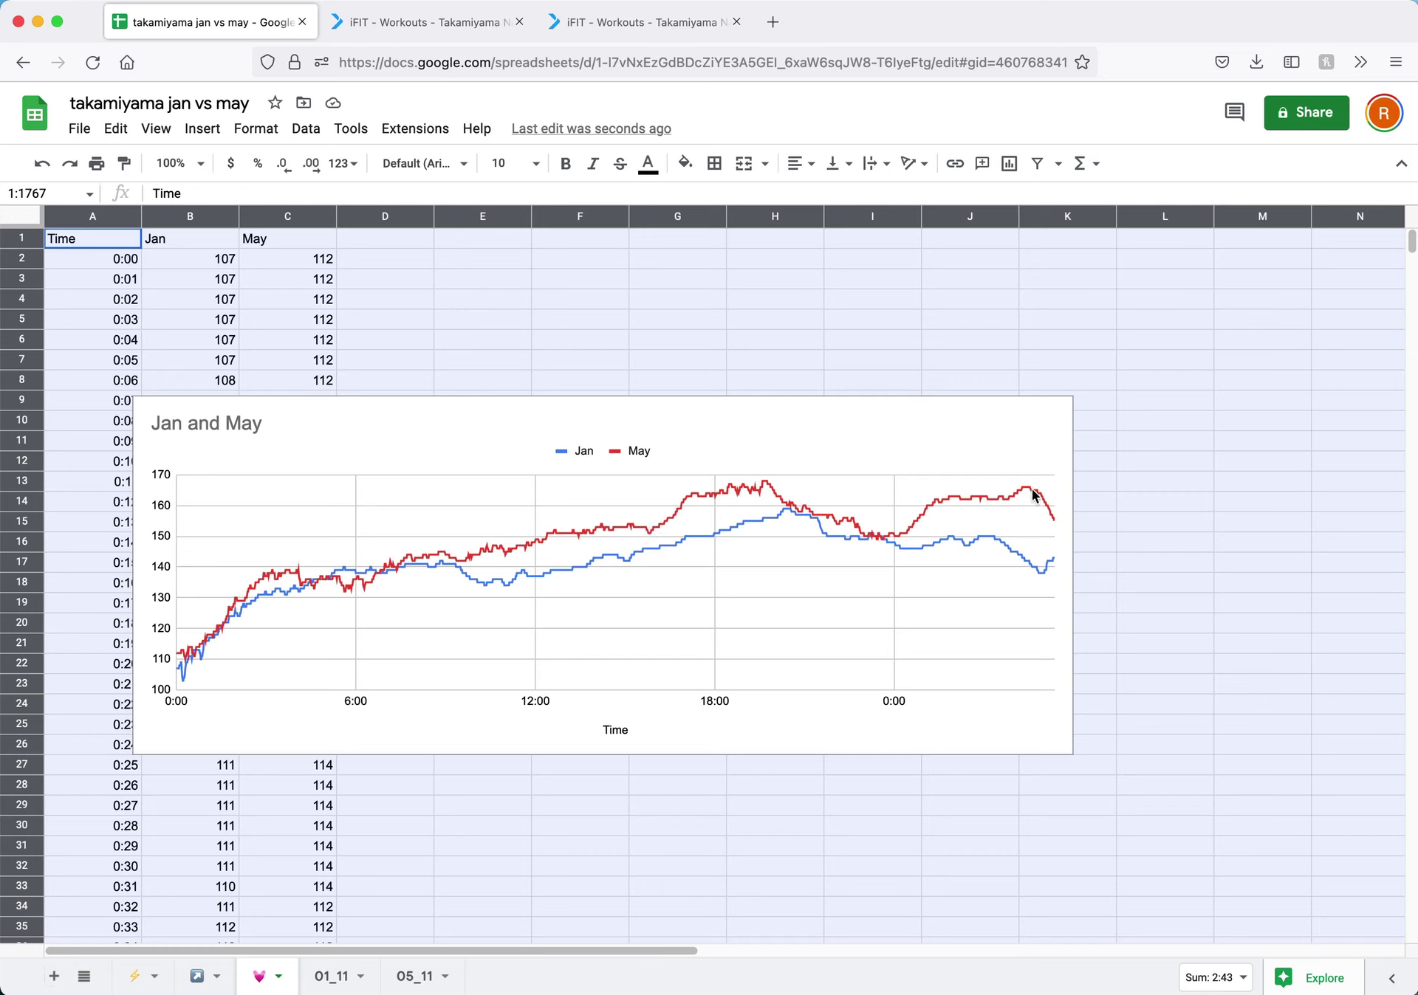
{"action": "left_click", "coordinate": [515, 434]}
- Drag the Jan and May chart up so it spans roughly rows 5 to 22
{"action": "left_click_drag", "start_coordinate": [467, 431], "coordinate": [492, 349]}
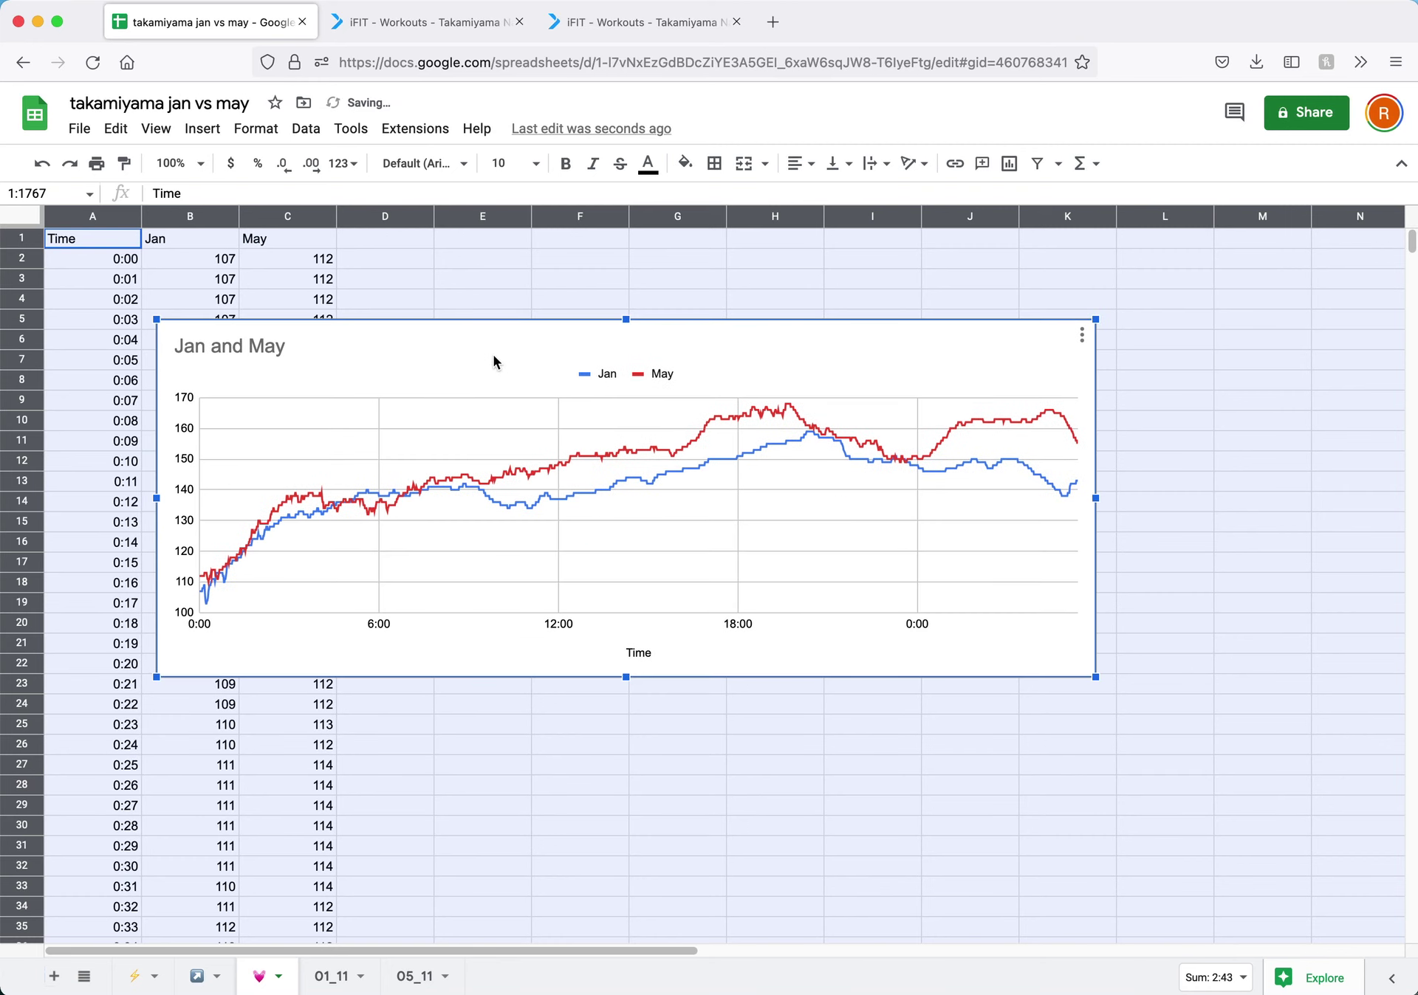